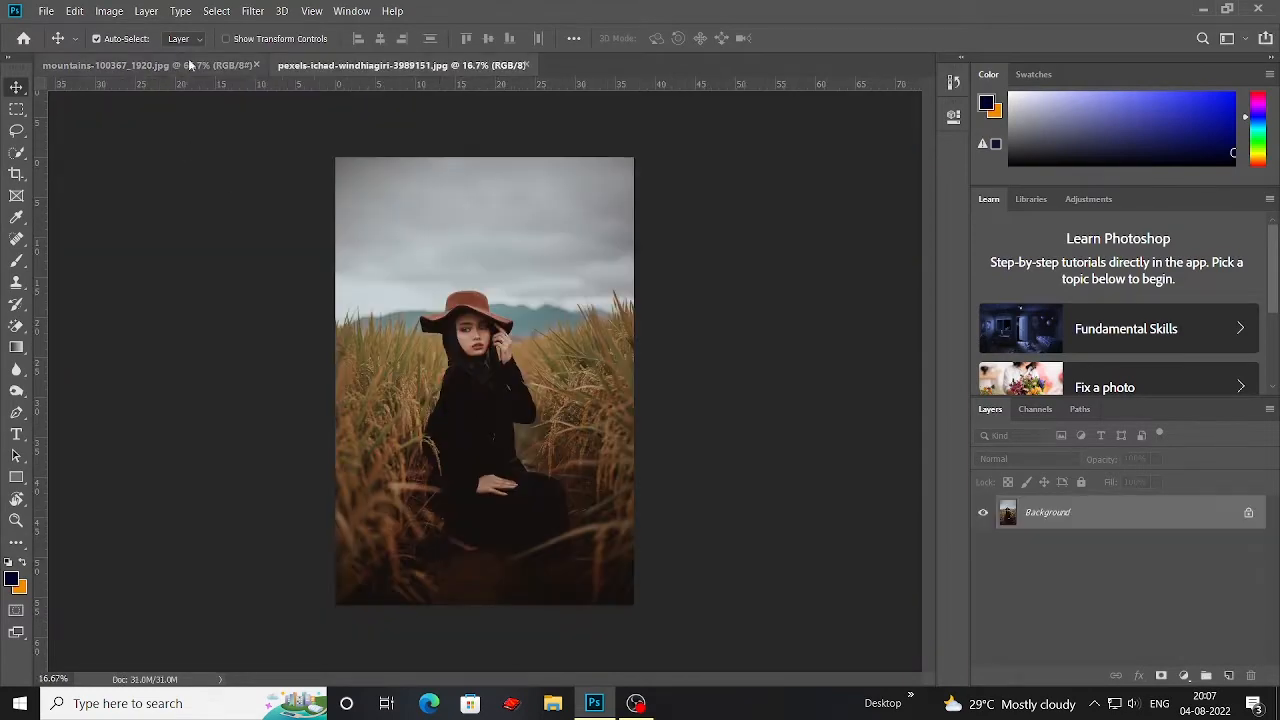
Bring the sunset picture from mountains-100367_1920.jpg into the portrait document as a new layer over the sky
key("ctrl+Tab")
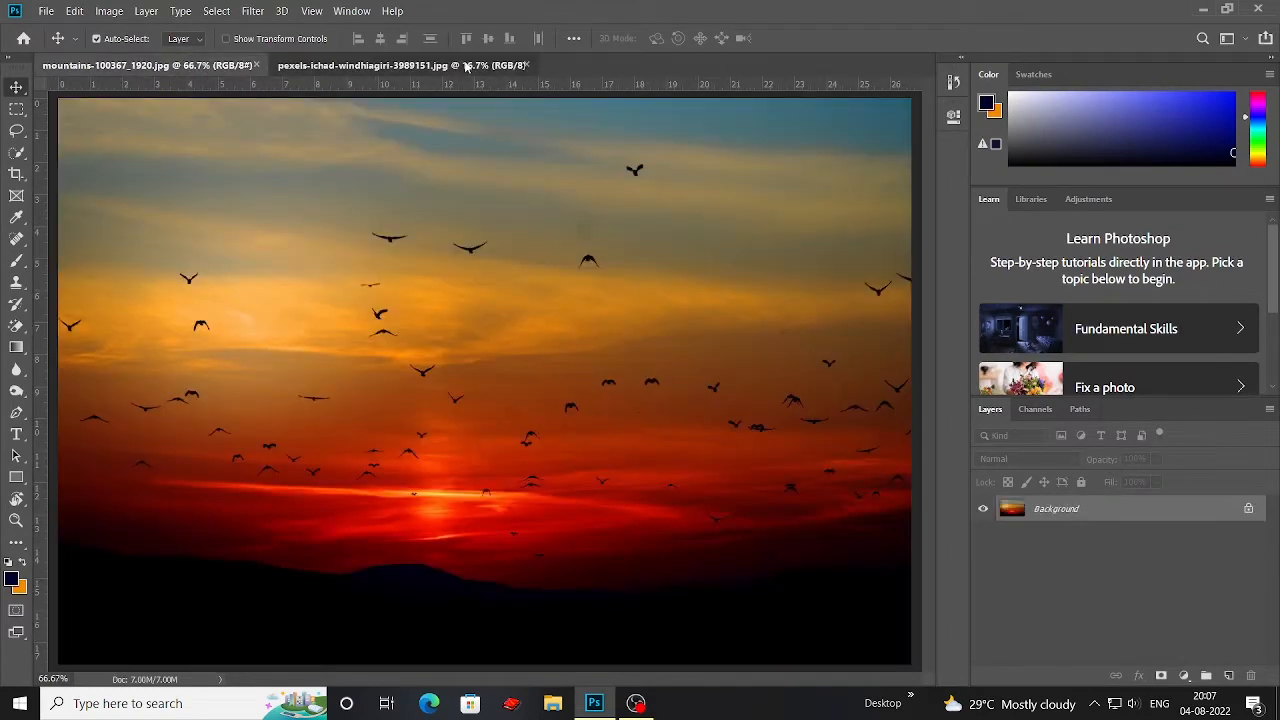
left_click(467, 70)
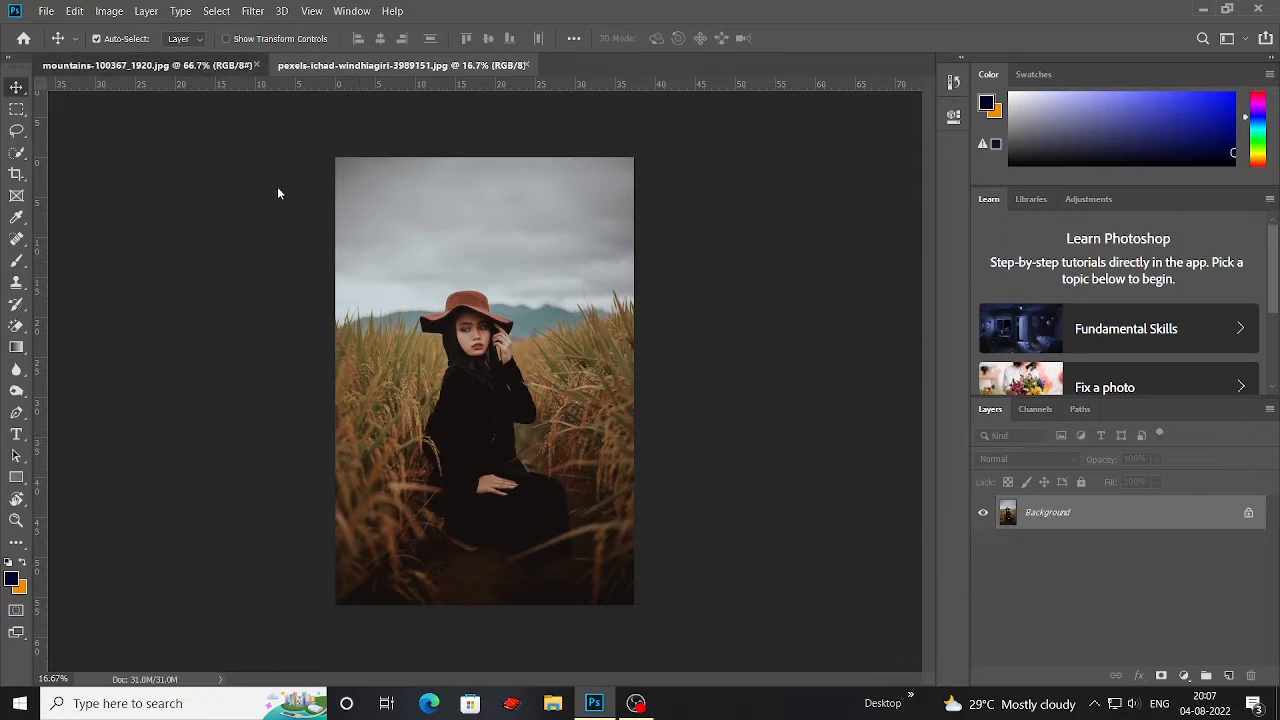
key("ctrl+Tab")
left_click_drag(467, 75, 466, 217)
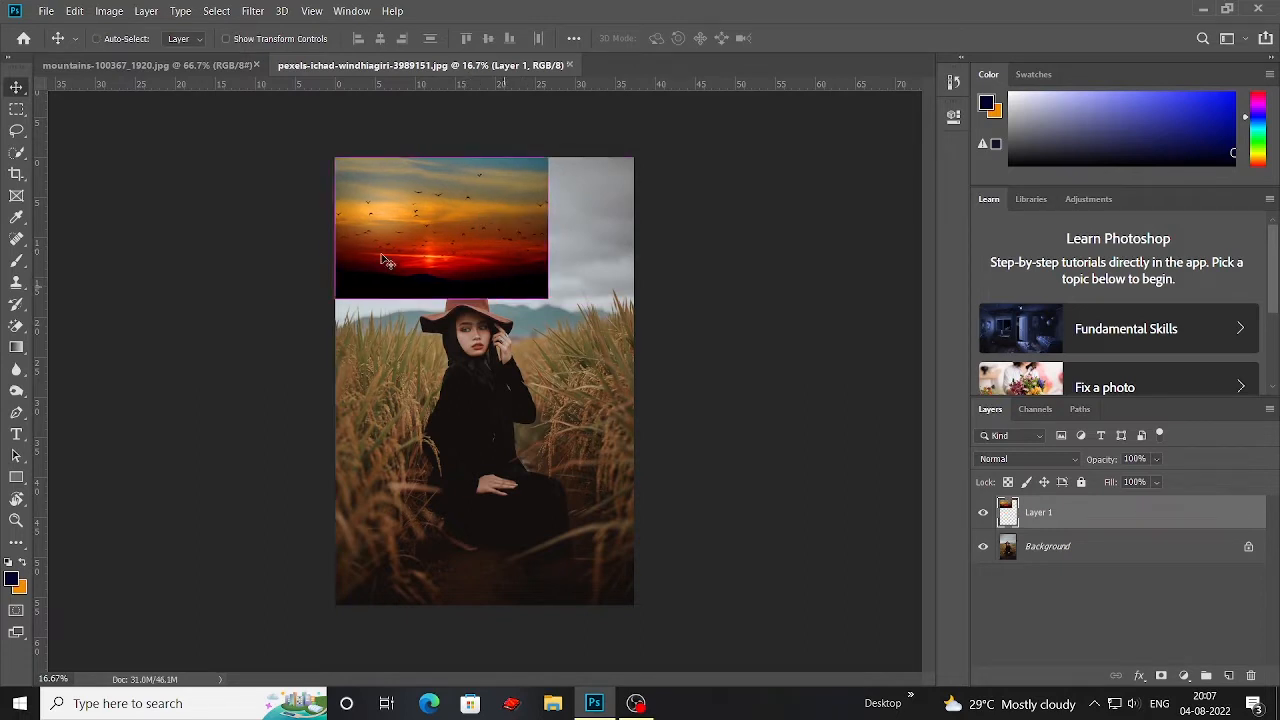
Scale the sunset layer with Free Transform to about 146% and position it to span the portrait's full width across the sky
left_click(74, 11)
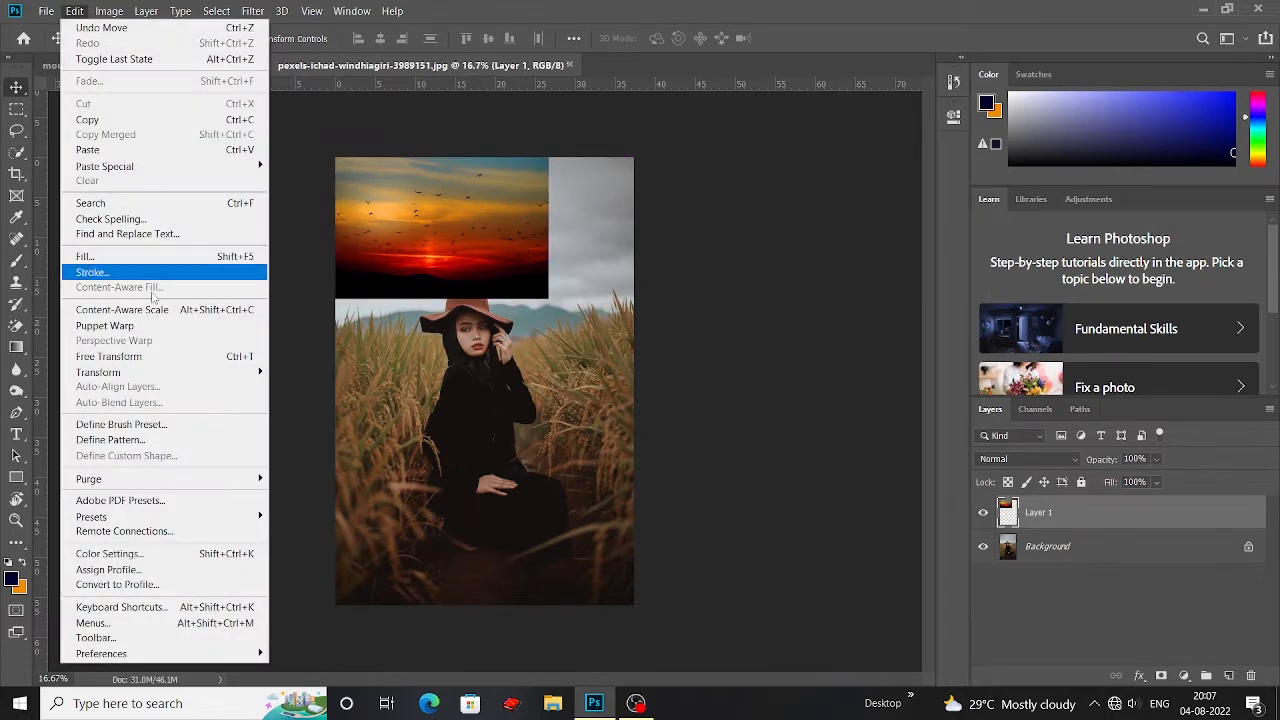
left_click(105, 355)
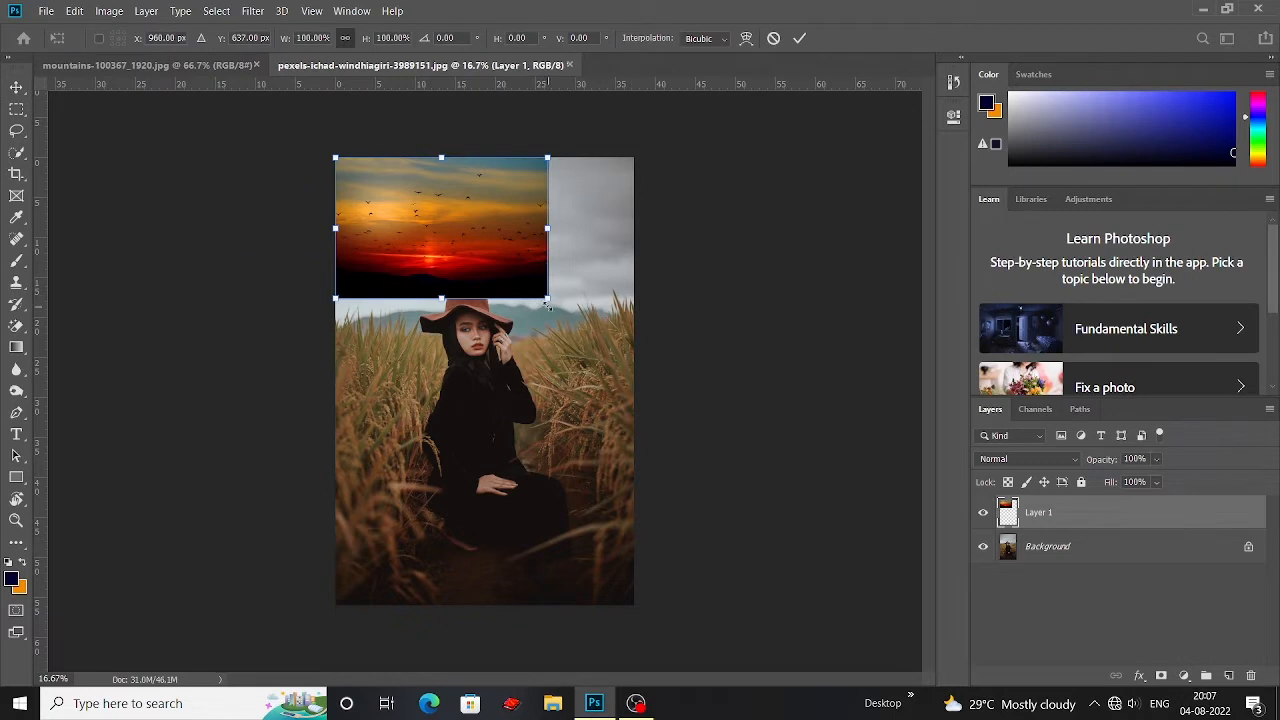
mouse_move(562, 307)
left_mouse_down()
mouse_move(633, 333)
mouse_move(545, 306)
left_mouse_up()
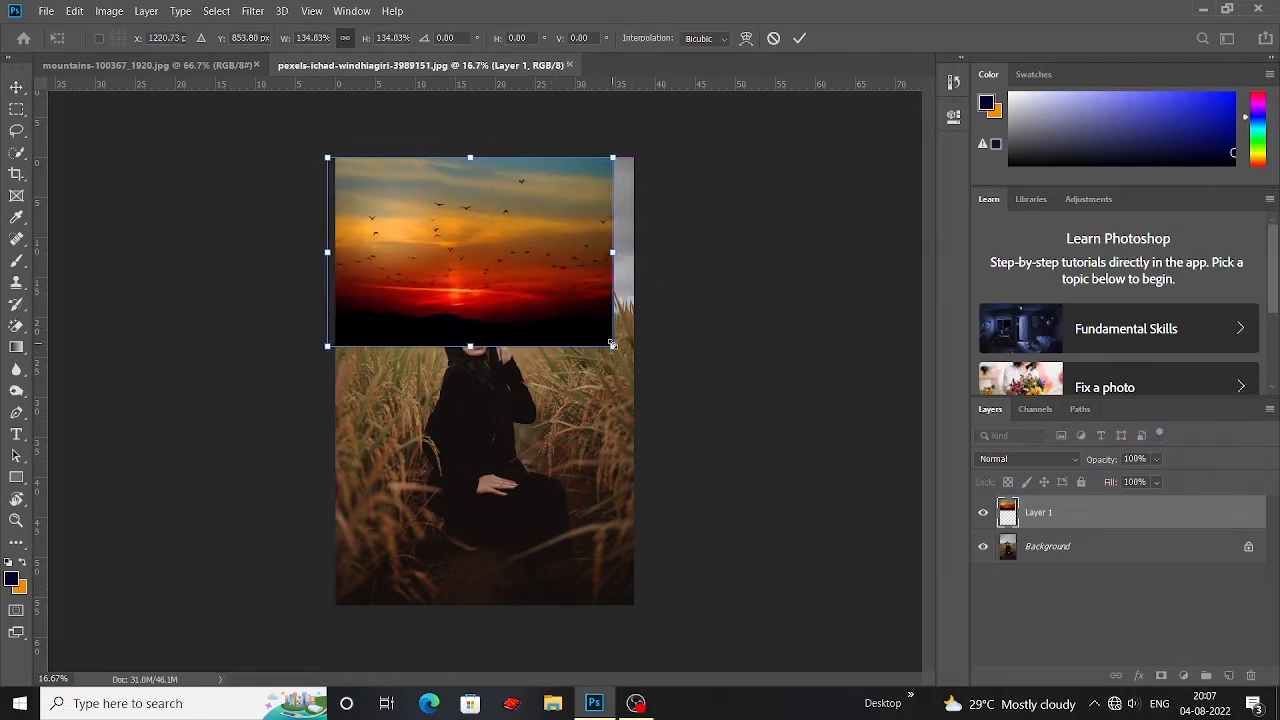
left_click_drag(613, 345, 604, 321)
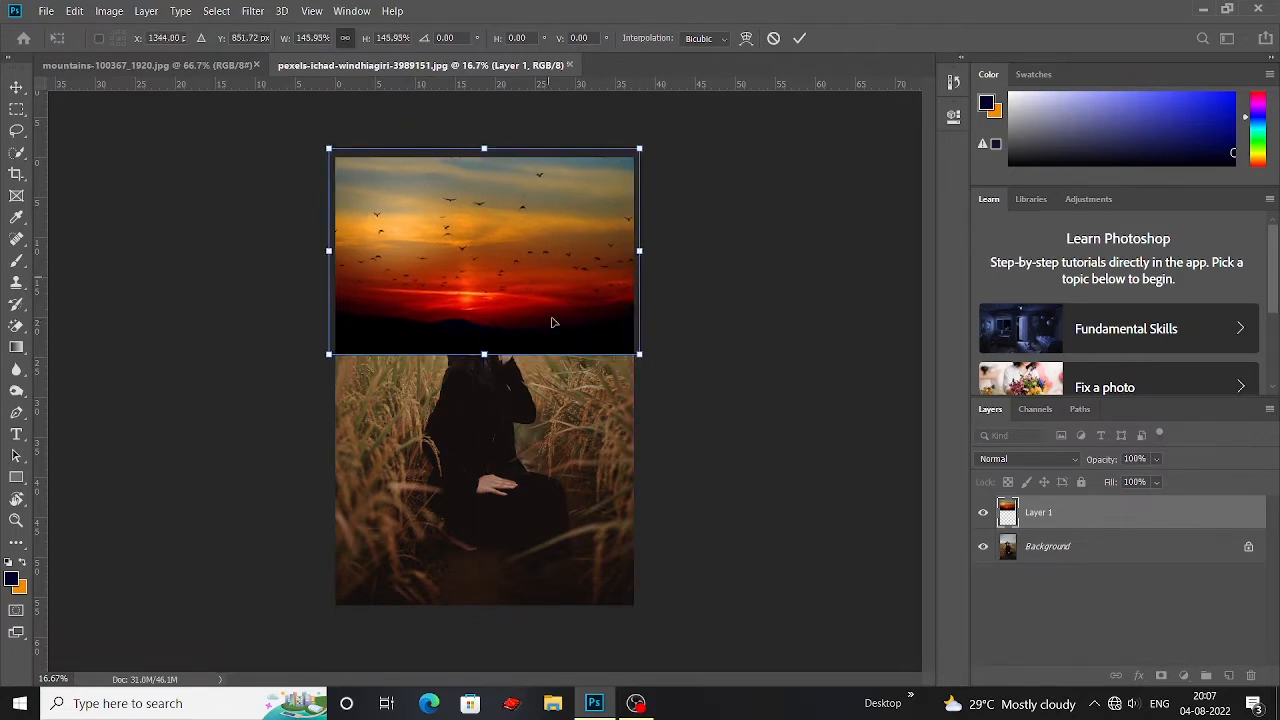
left_click(858, 464)
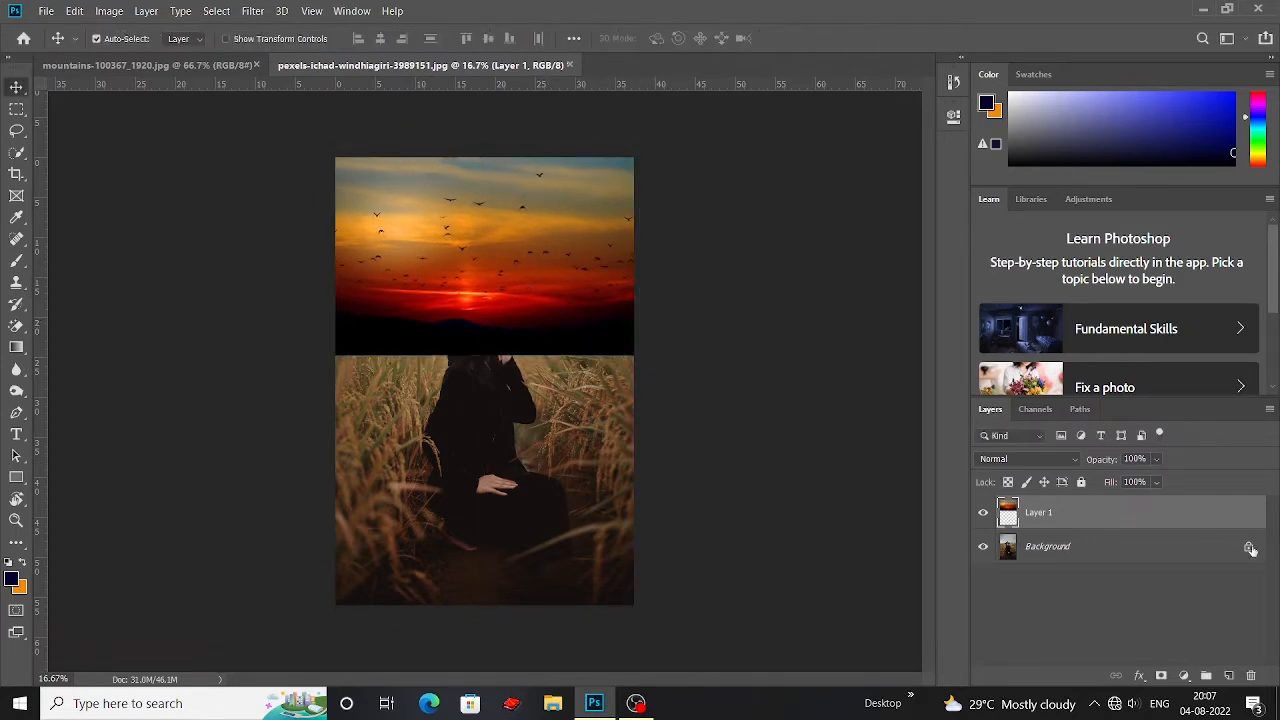
Duplicate the Background layer and move the sunset layer beneath the copy
left_click_drag(1245, 658, 1229, 675)
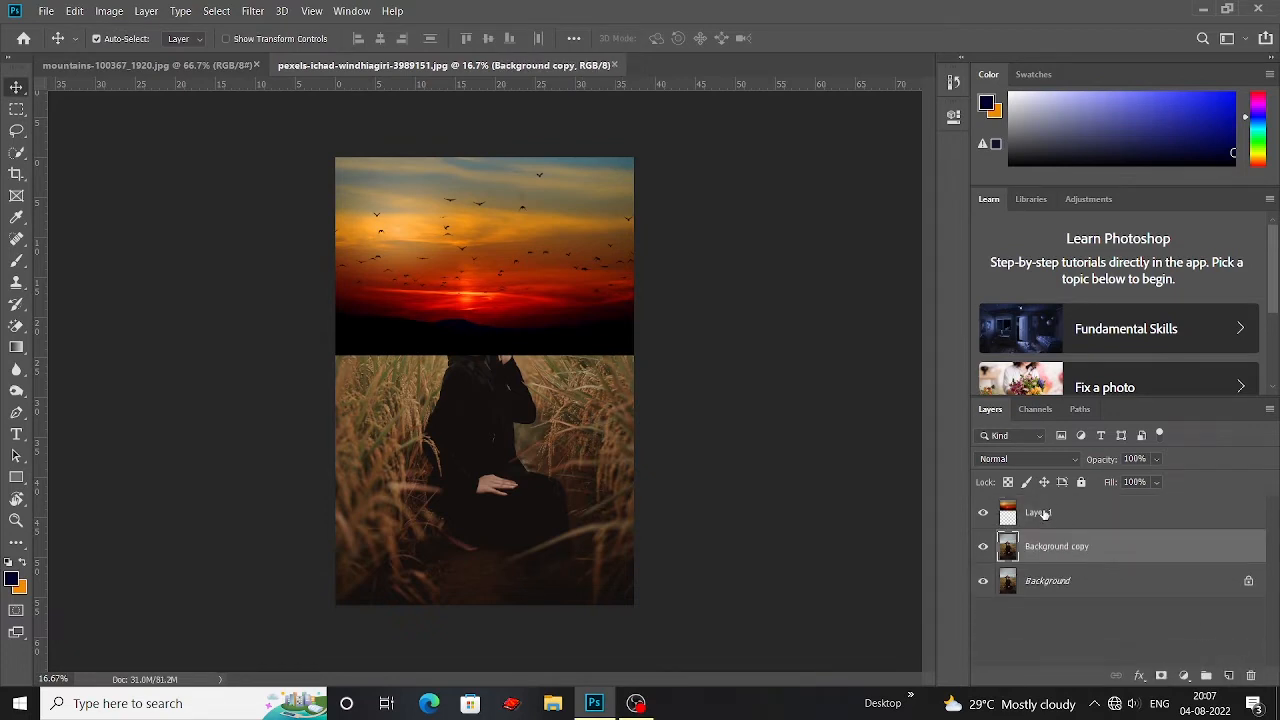
left_click_drag(1043, 514, 1057, 557)
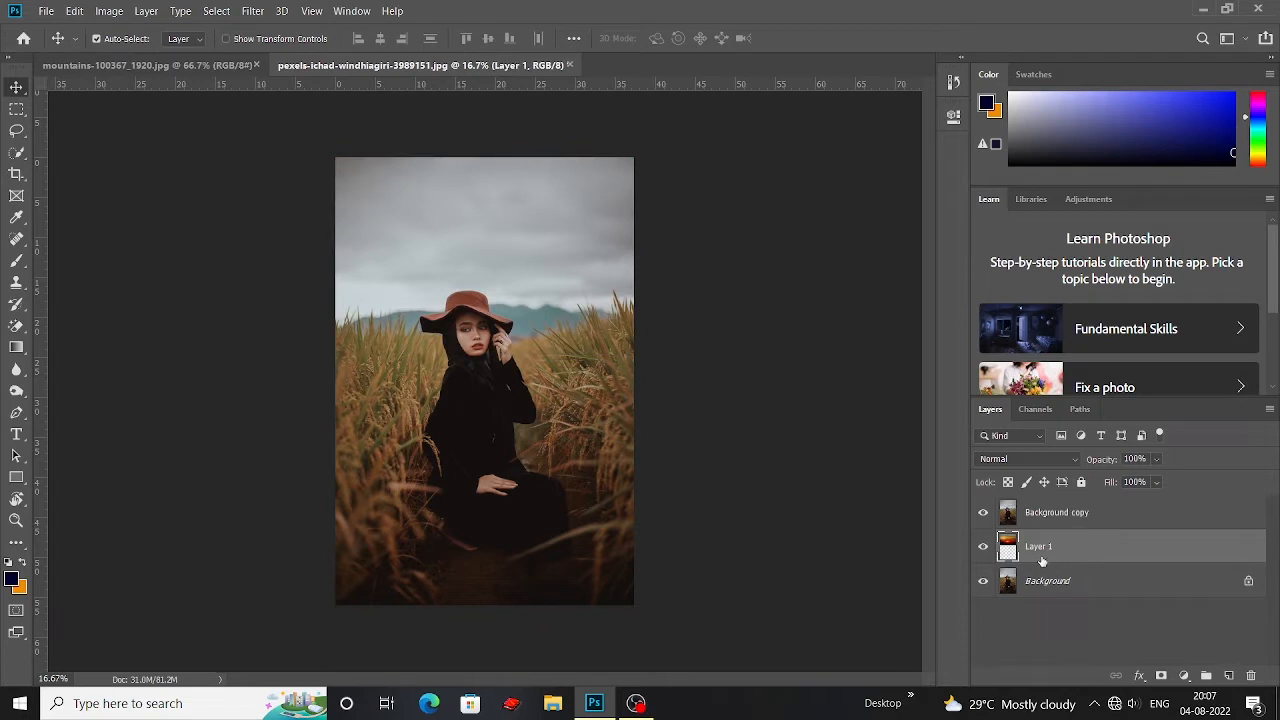
Add a layer mask to the Background copy layer and set up the 600 px Soft Round Pressure Opacity brush with 0% hardness
left_click(1053, 516)
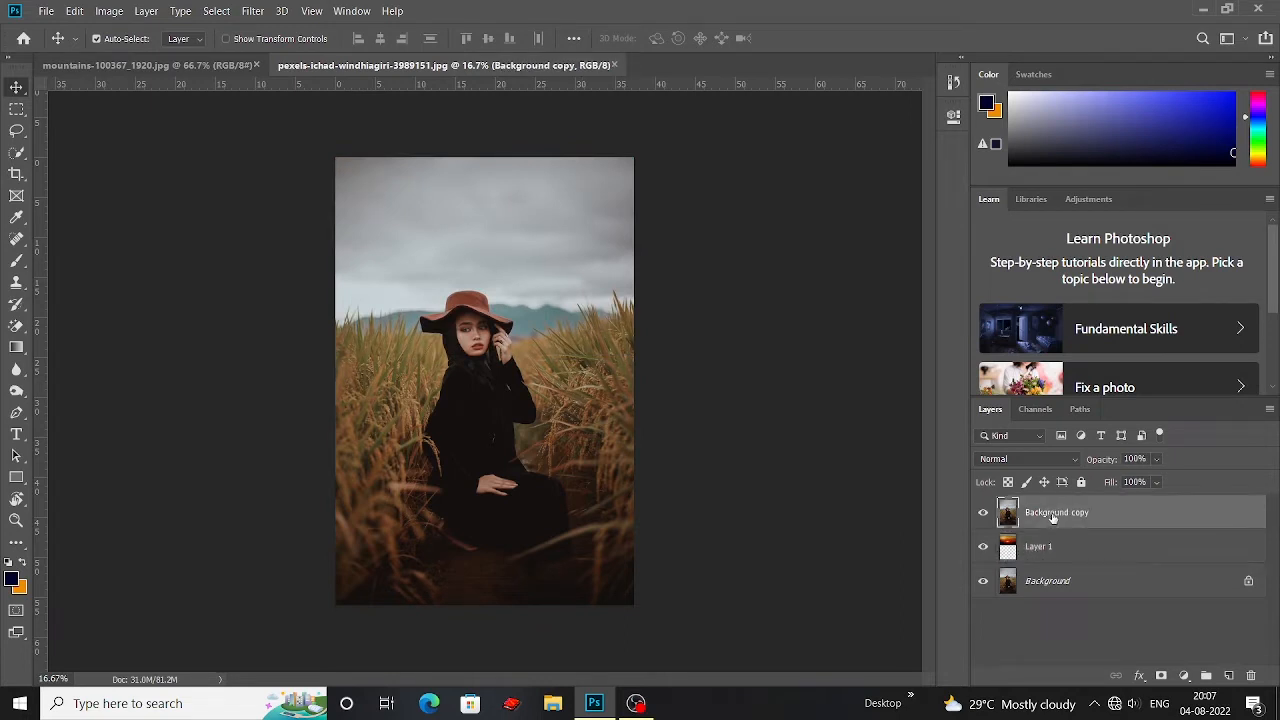
left_click(1161, 676)
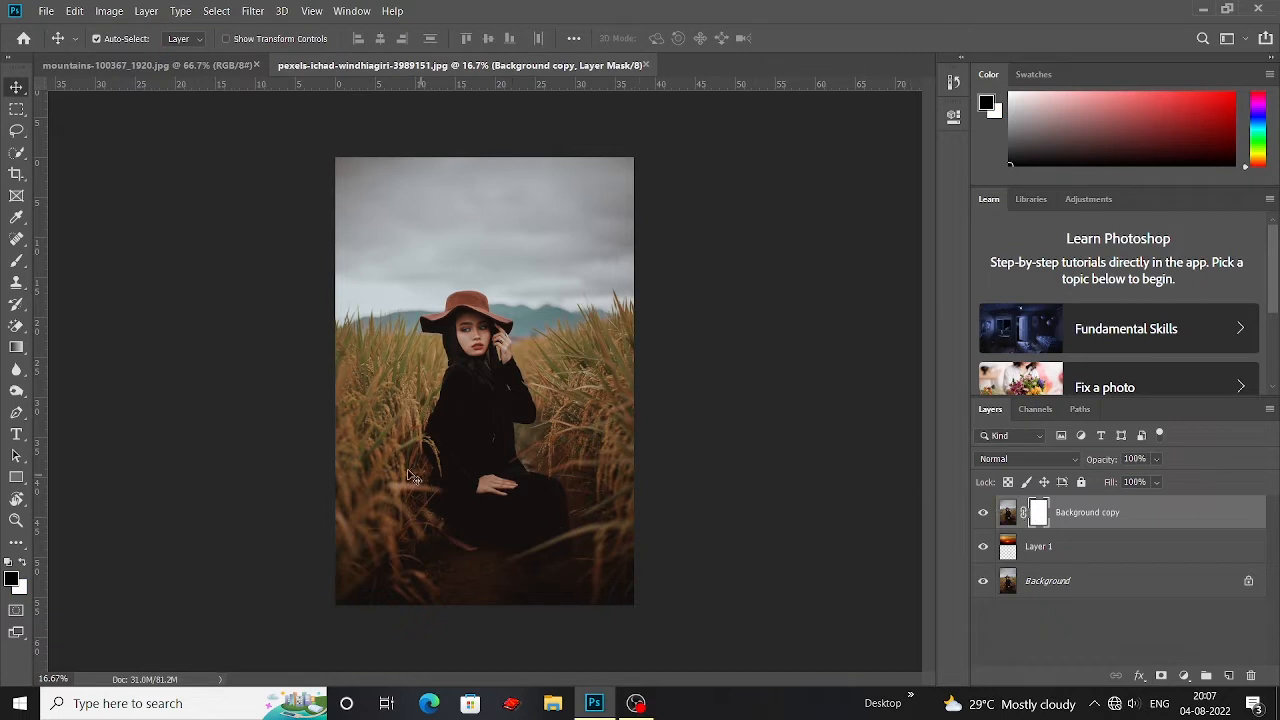
key("b")
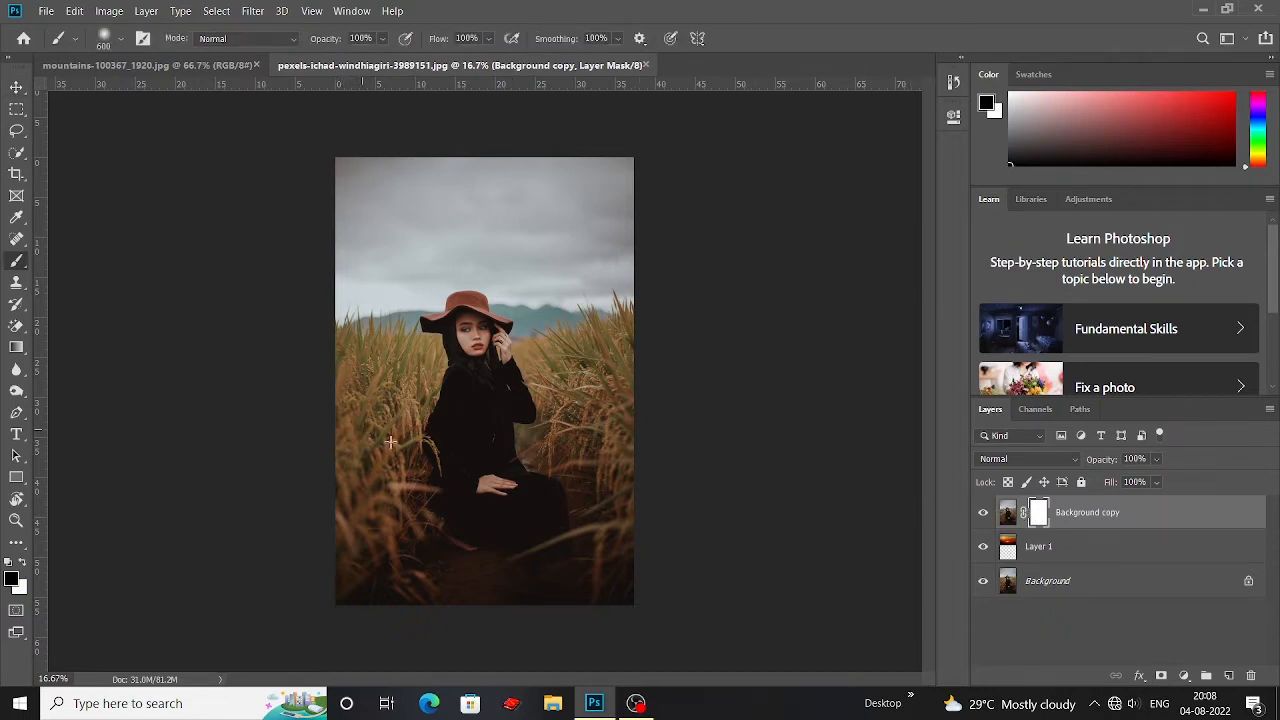
right_click(19, 261)
left_click(77, 259)
left_click(112, 37)
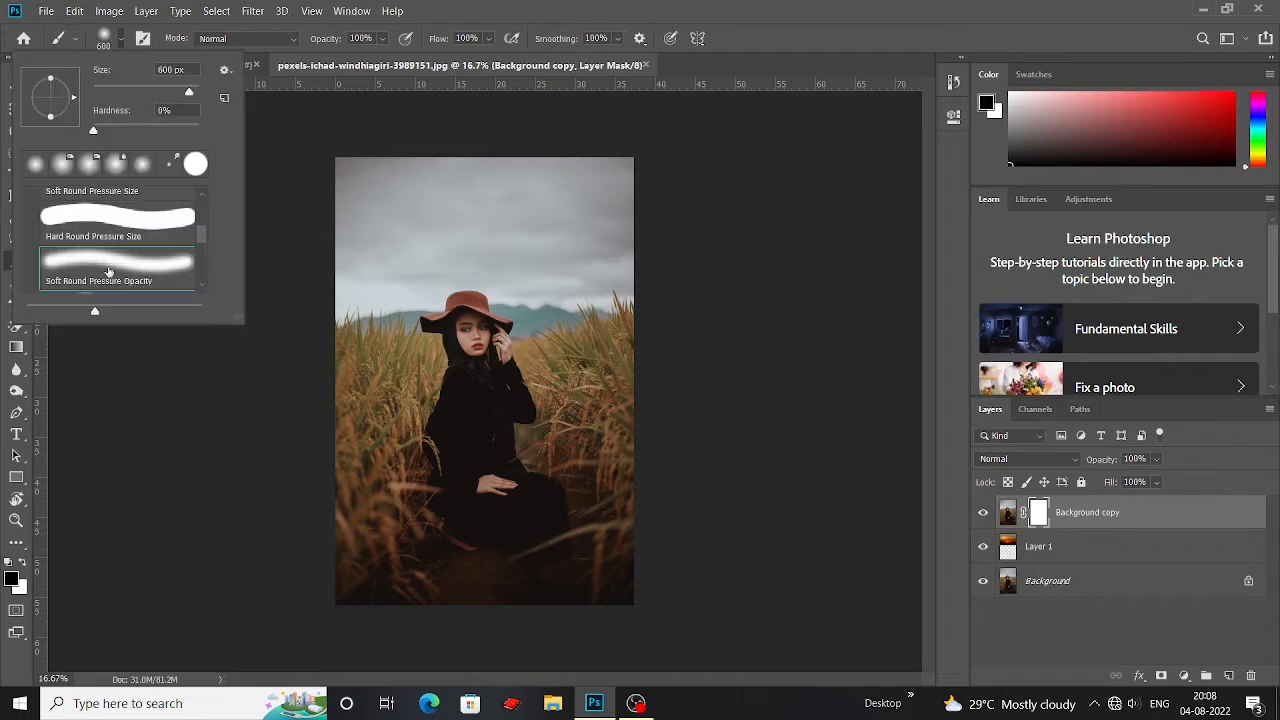
left_click(313, 121)
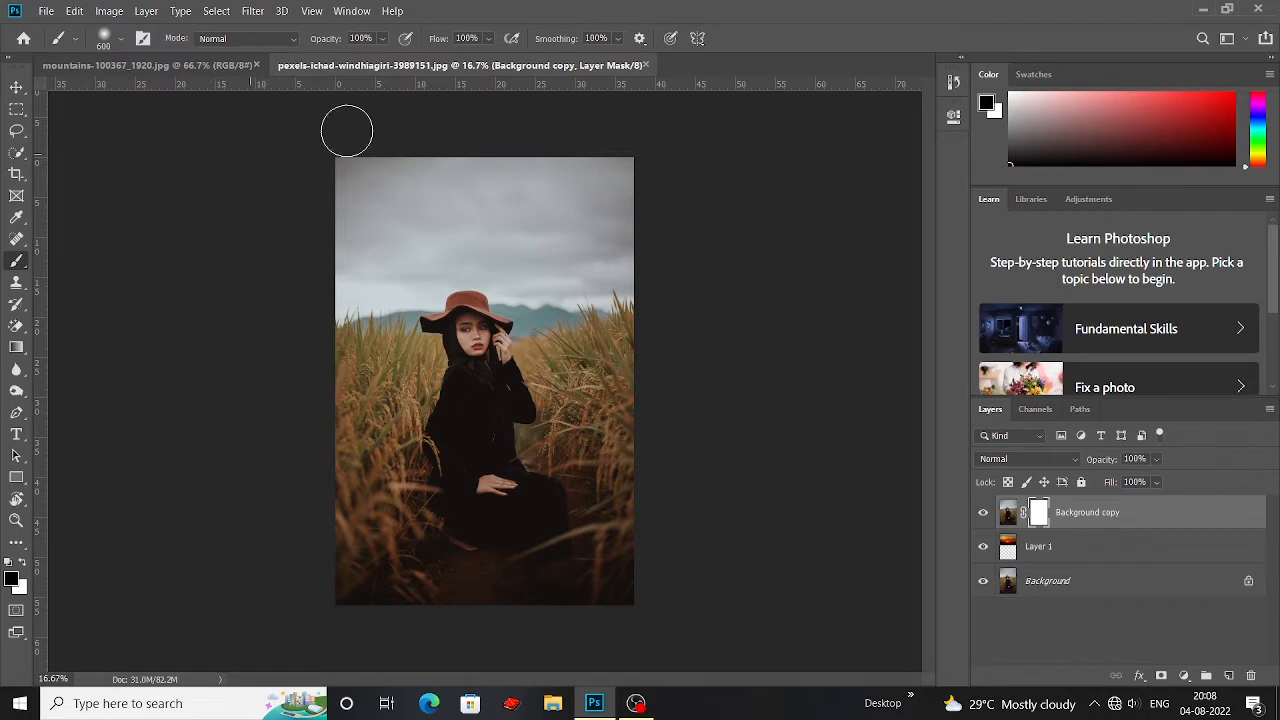
Paint the mask in black over the grey sky at 27% brush opacity, enlarging the brush to 1000 px
left_click_drag(382, 40, 375, 62)
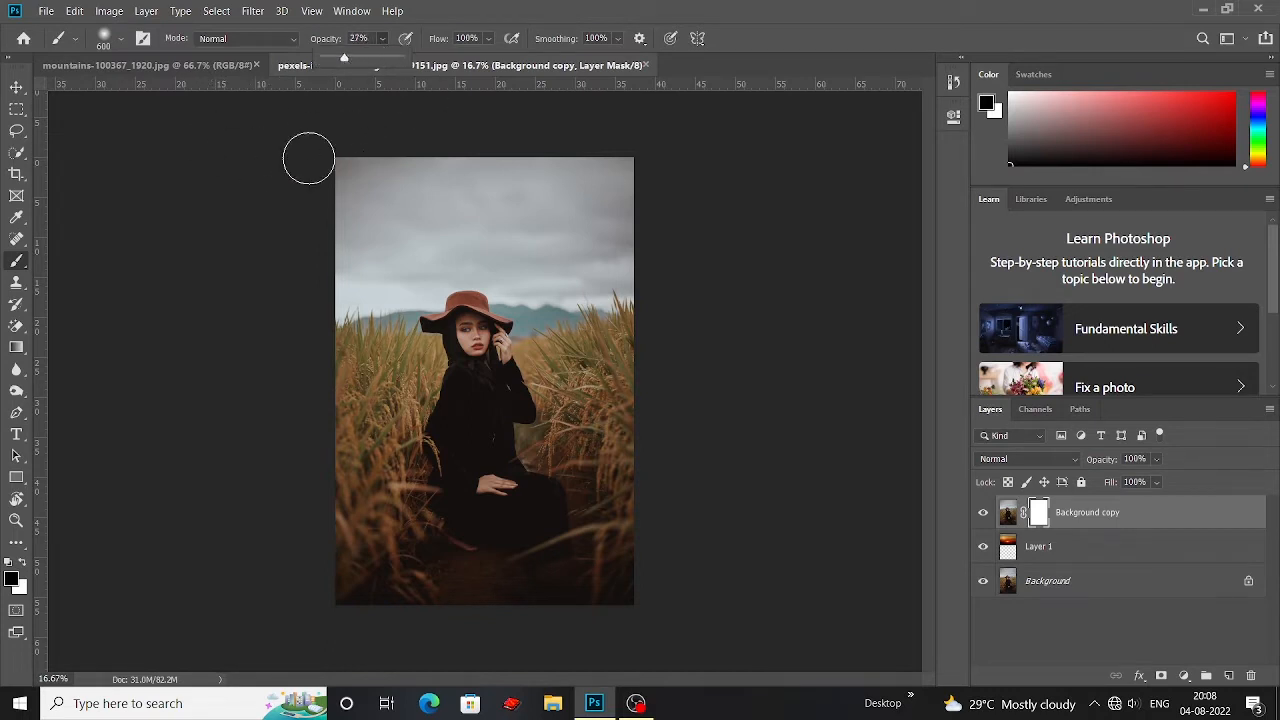
mouse_move(535, 173)
left_mouse_down()
mouse_move(314, 225)
mouse_move(711, 217)
mouse_move(361, 220)
mouse_move(448, 195)
mouse_move(357, 202)
mouse_move(371, 195)
mouse_move(612, 265)
mouse_move(595, 267)
mouse_move(584, 247)
mouse_move(493, 239)
mouse_move(338, 268)
left_mouse_up()
key("bracketright")
key("bracketright")
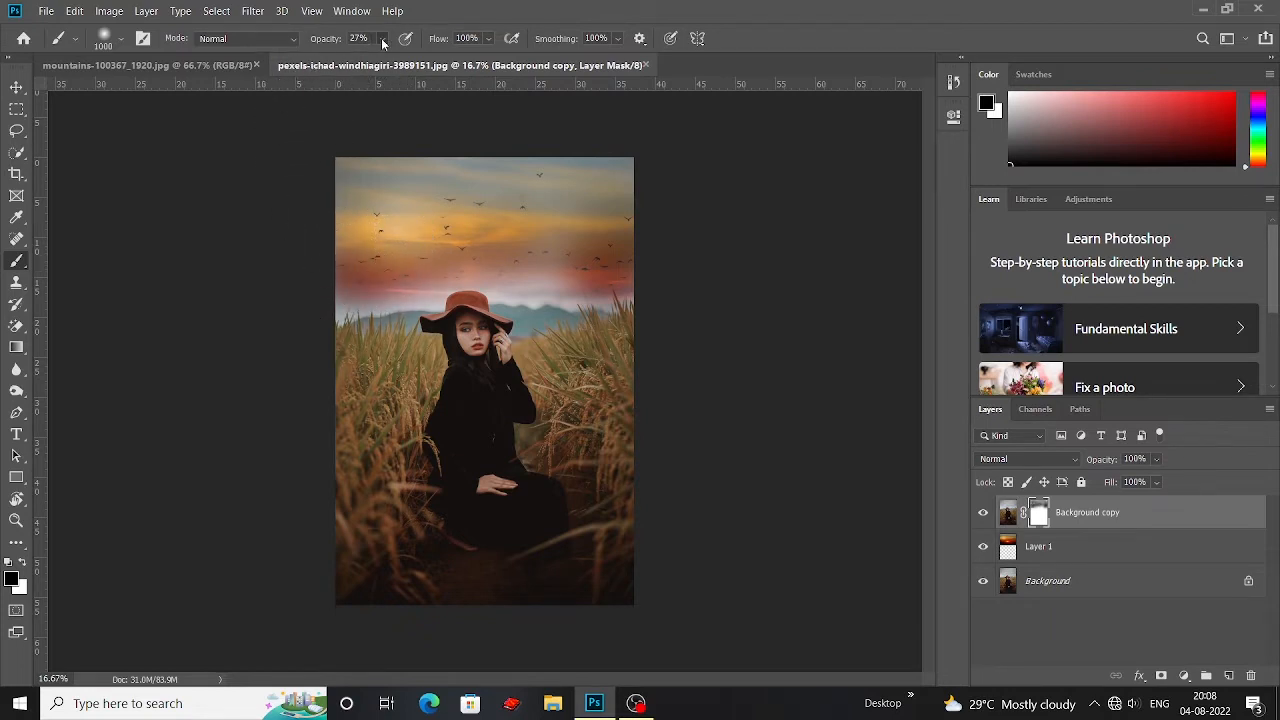
Raise the brush to 71% opacity and 1100 px, and paint the mask across the sky down to the horizon
left_click_drag(382, 43, 424, 62)
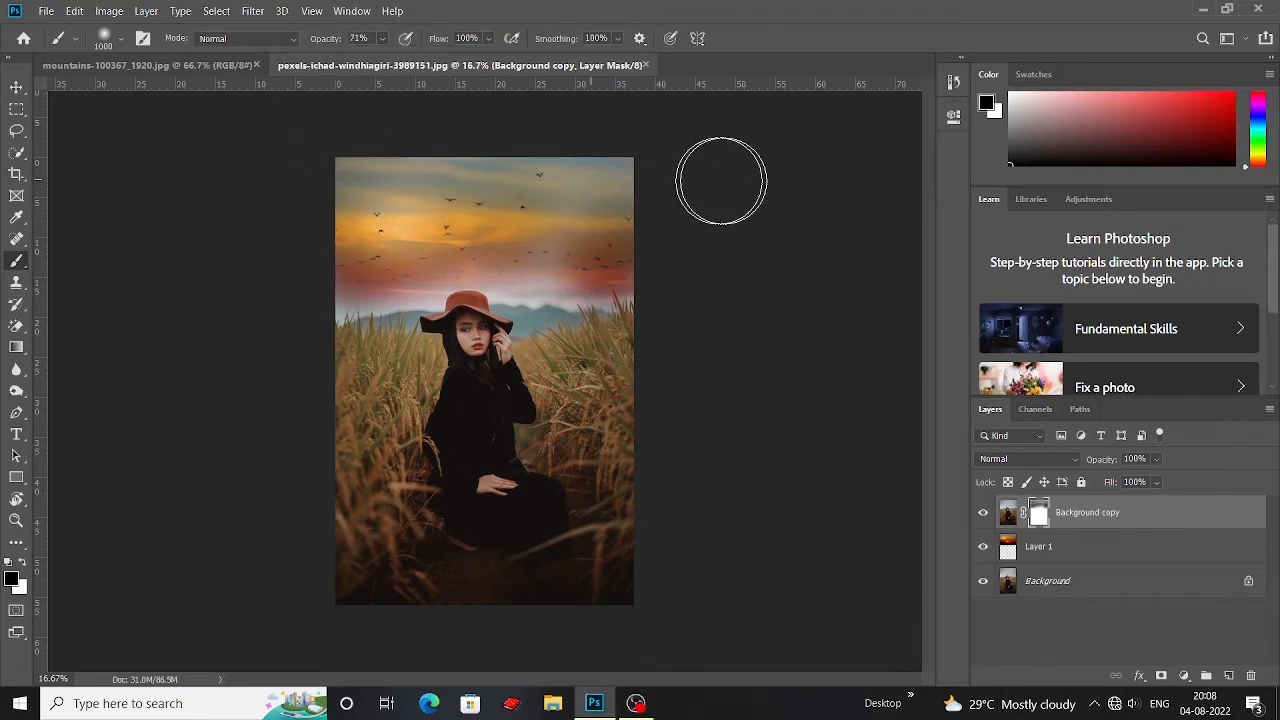
key("bracketright")
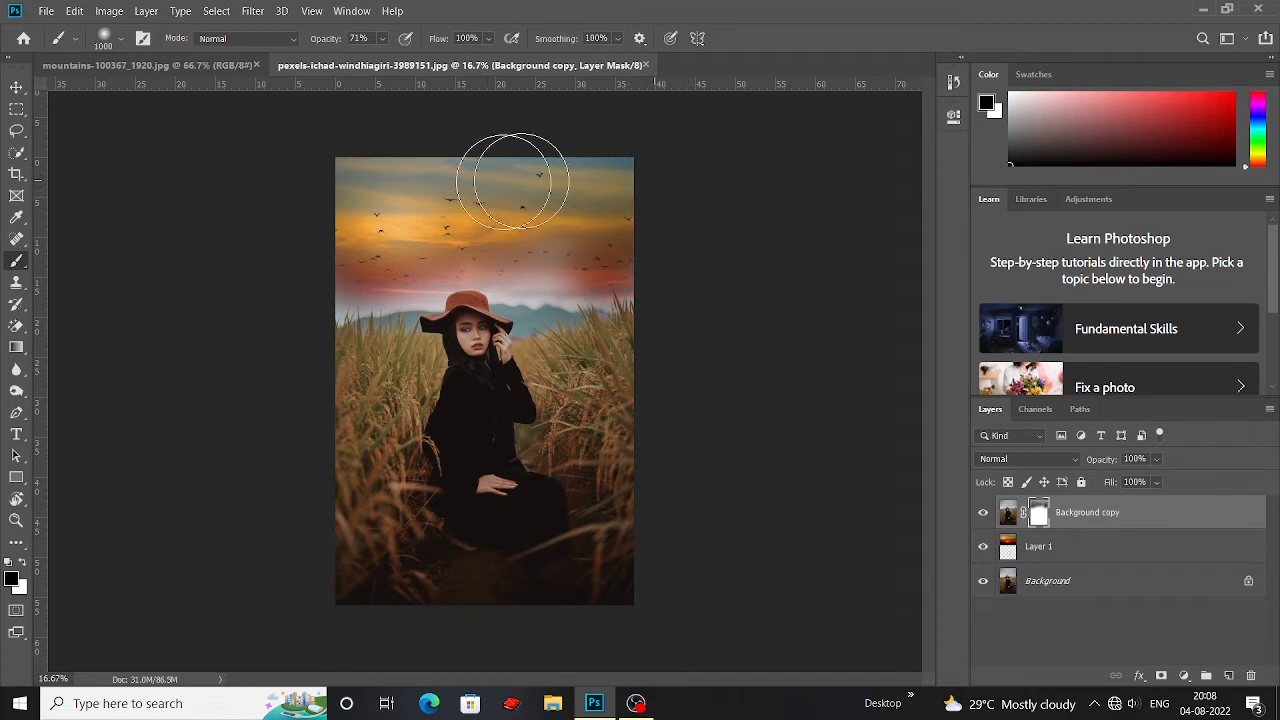
left_click(341, 268)
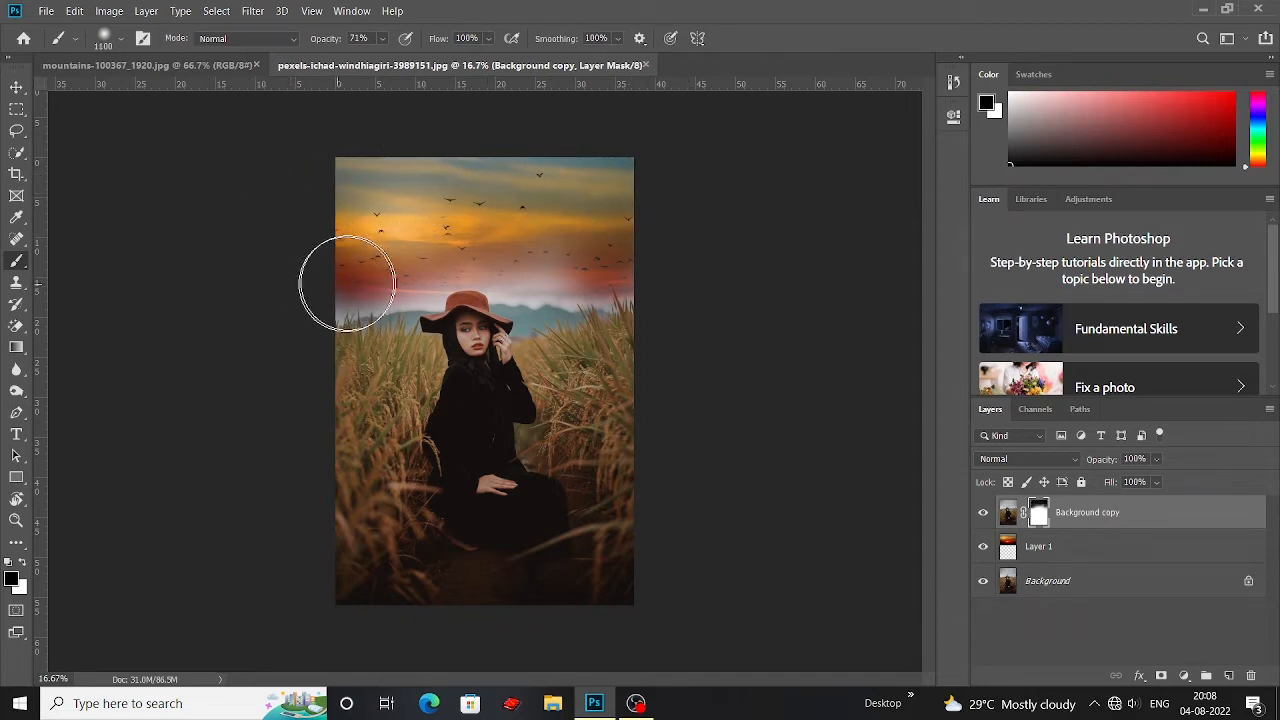
mouse_move(343, 280)
left_mouse_down()
mouse_move(403, 250)
mouse_move(534, 226)
mouse_move(780, 276)
left_mouse_up()
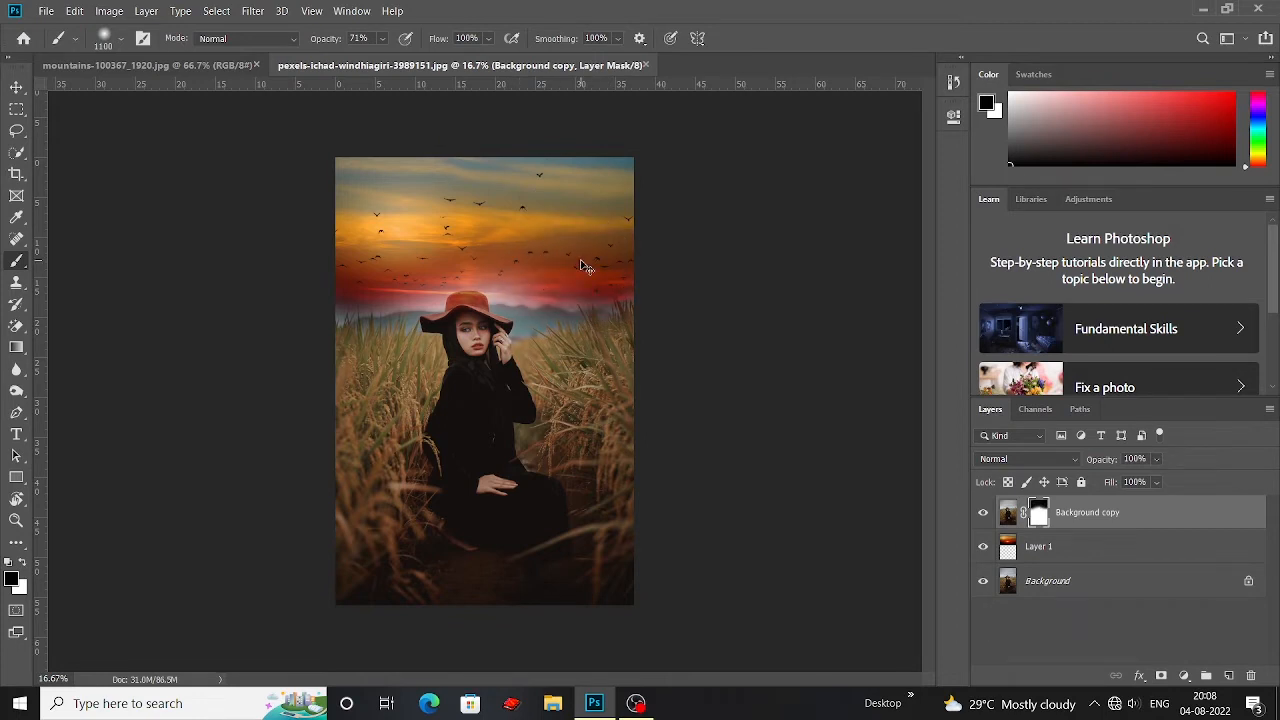
Reduce the mask brush to 300 px for finer work along the horizon beside the hat
key("ctrl+plus")
key("ctrl+plus")
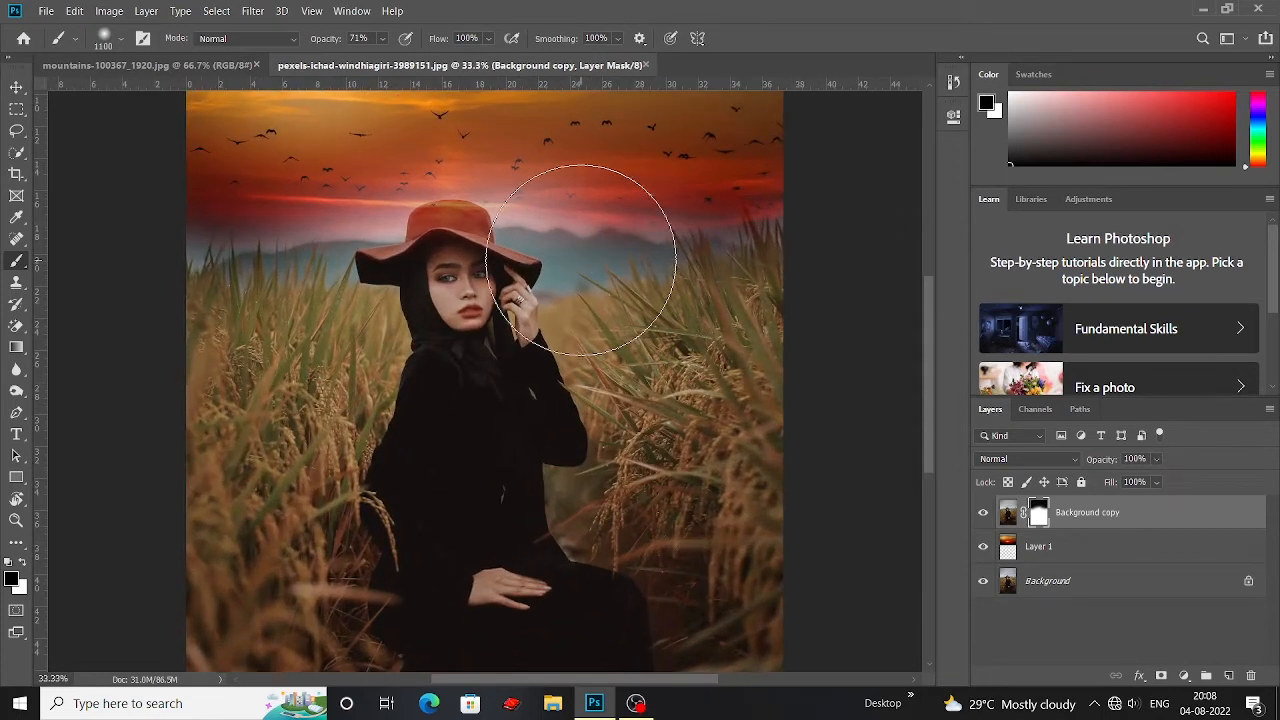
scroll(577, 337, "up", 2)
scroll(495, 236, "up", 3)
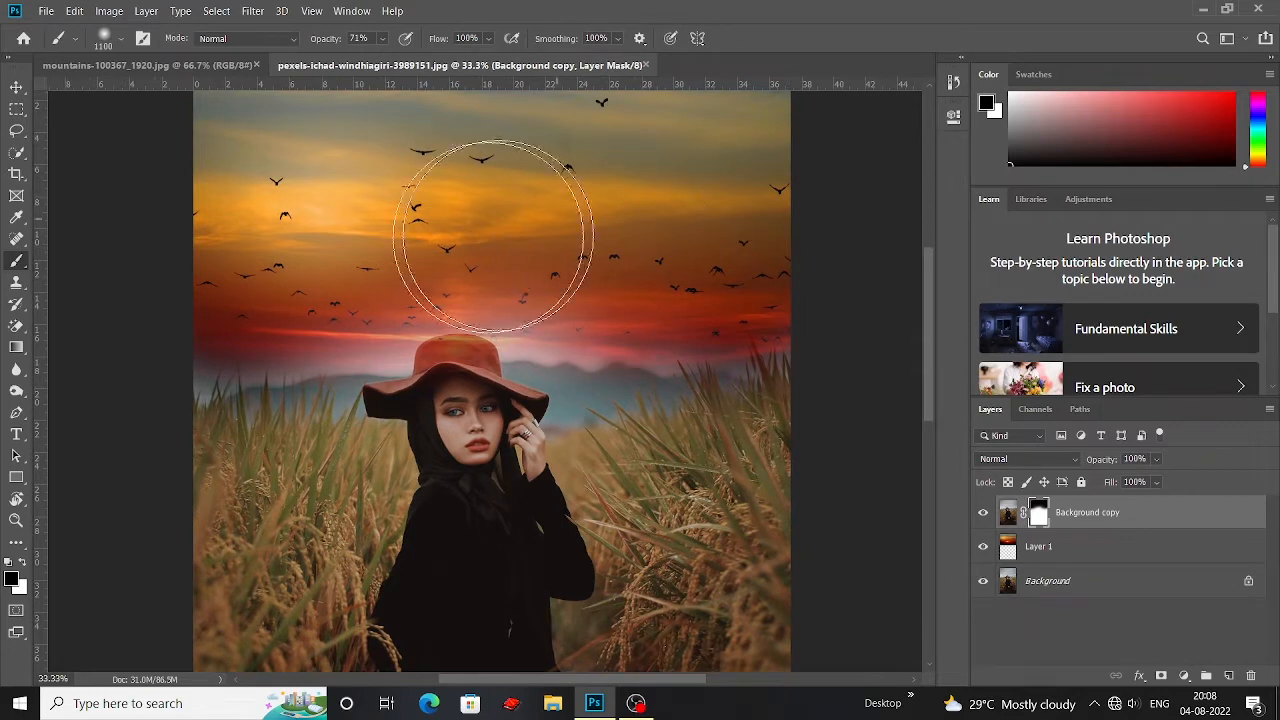
scroll(495, 236, "up", 3)
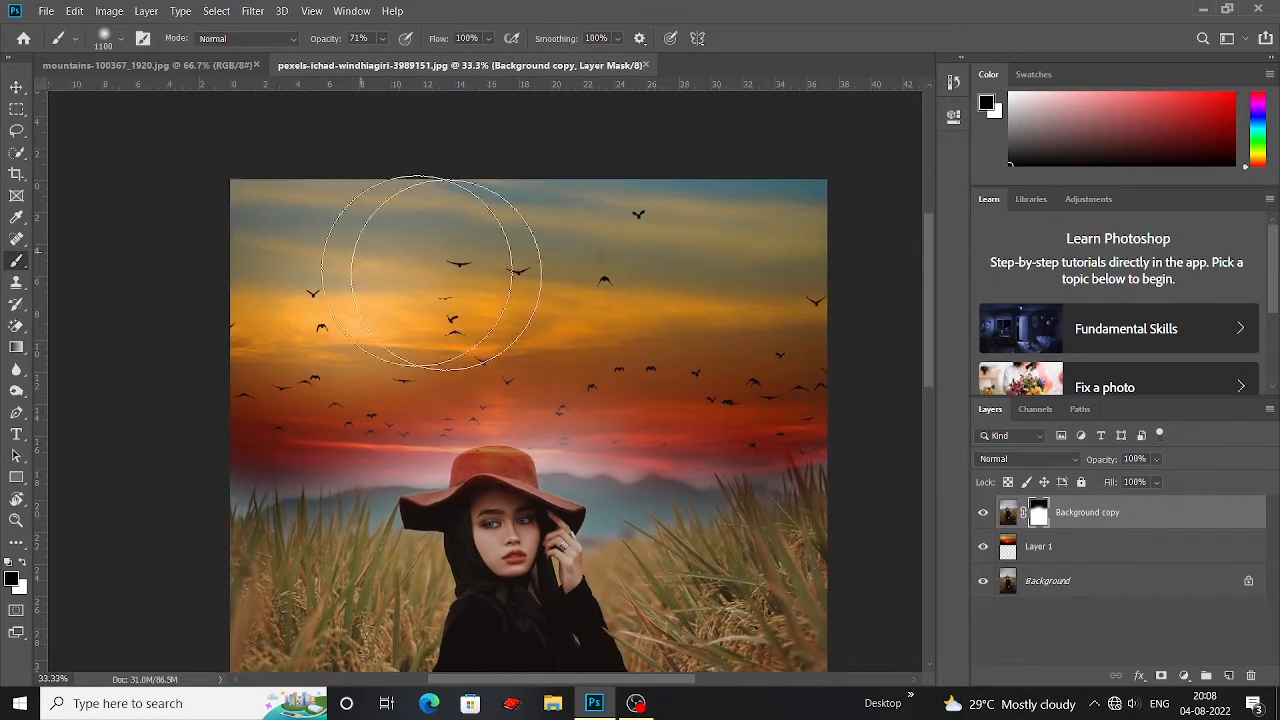
left_click_drag(694, 300, 543, 243)
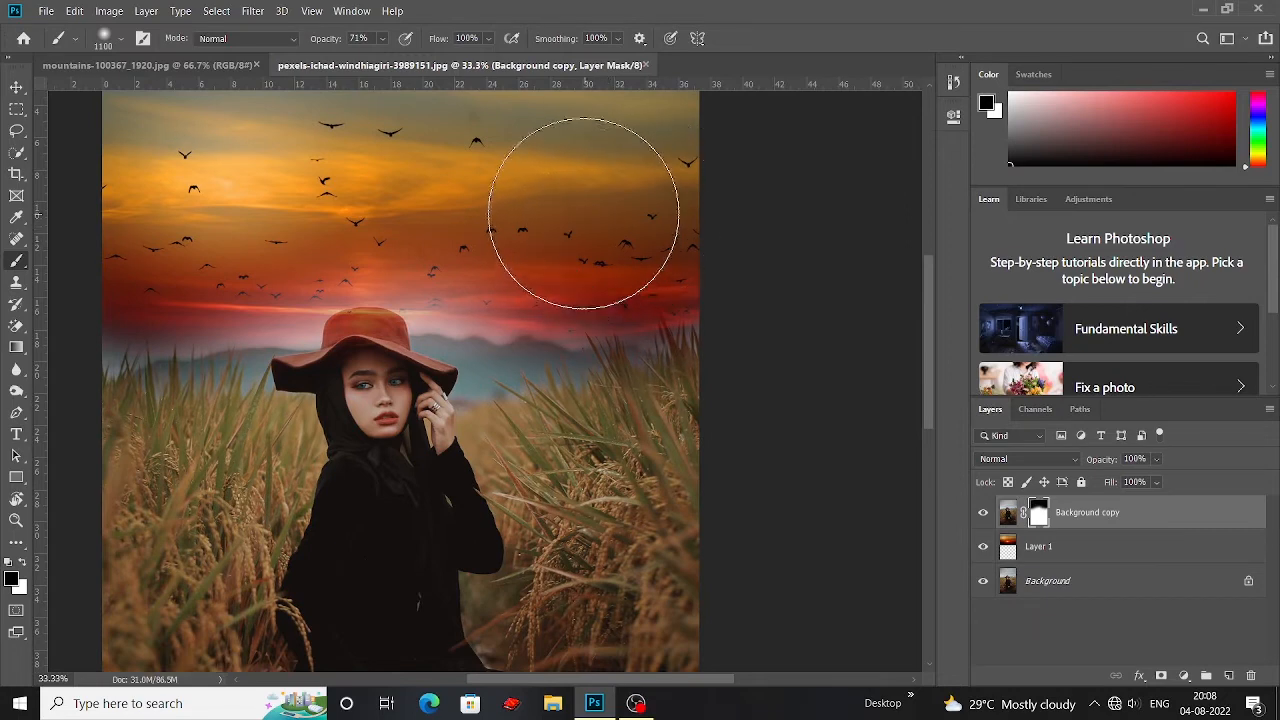
key("bracketleft")
key("bracketleft")
key("bracketleft")
key("bracketleft")
key("bracketleft")
key("bracketleft")
key("bracketleft")
key("bracketleft")
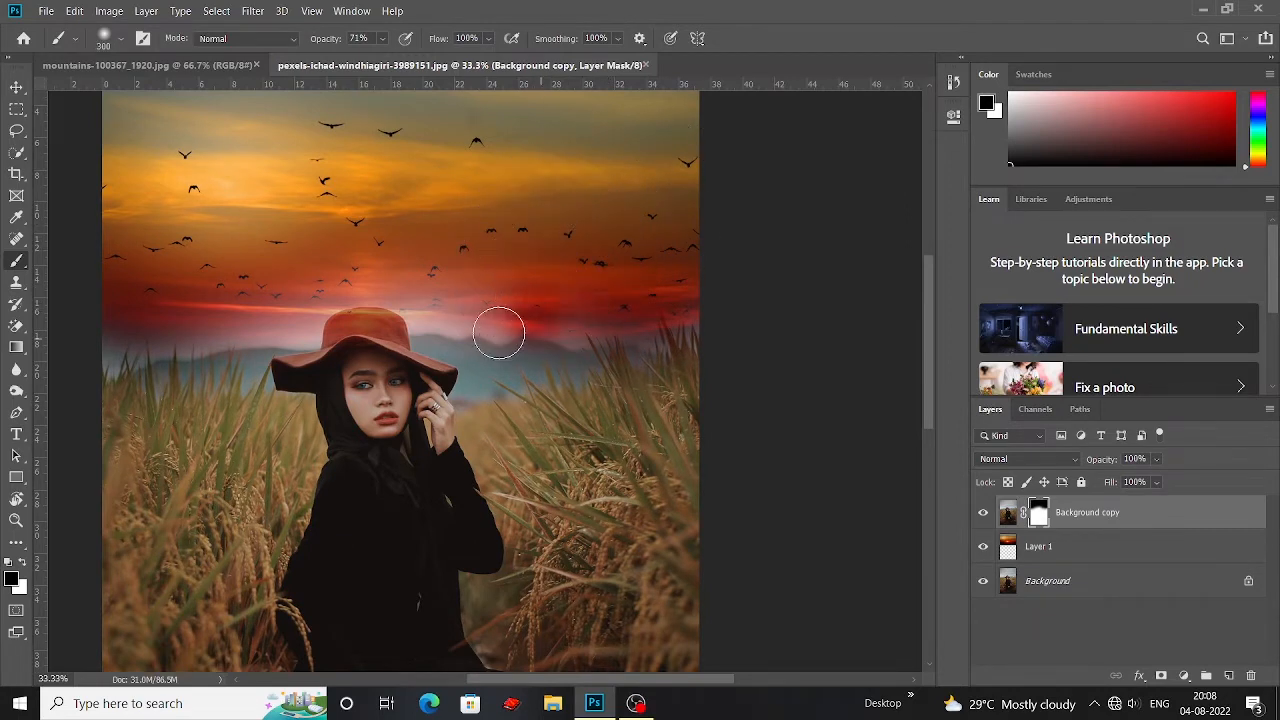
scroll(440, 285, "left", 2)
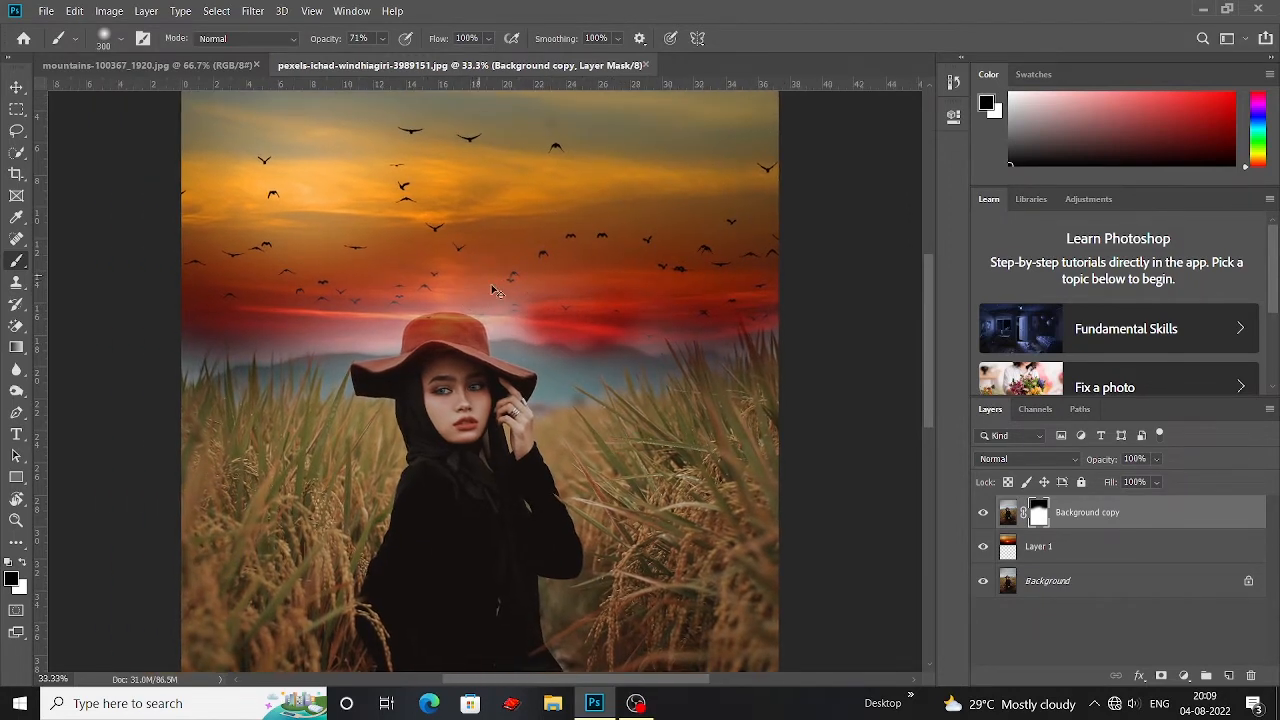
Set the brush opacity to 15% and softly paint the mask along the horizon on both sides of the hat with a 400–500 px brush
left_click(383, 42)
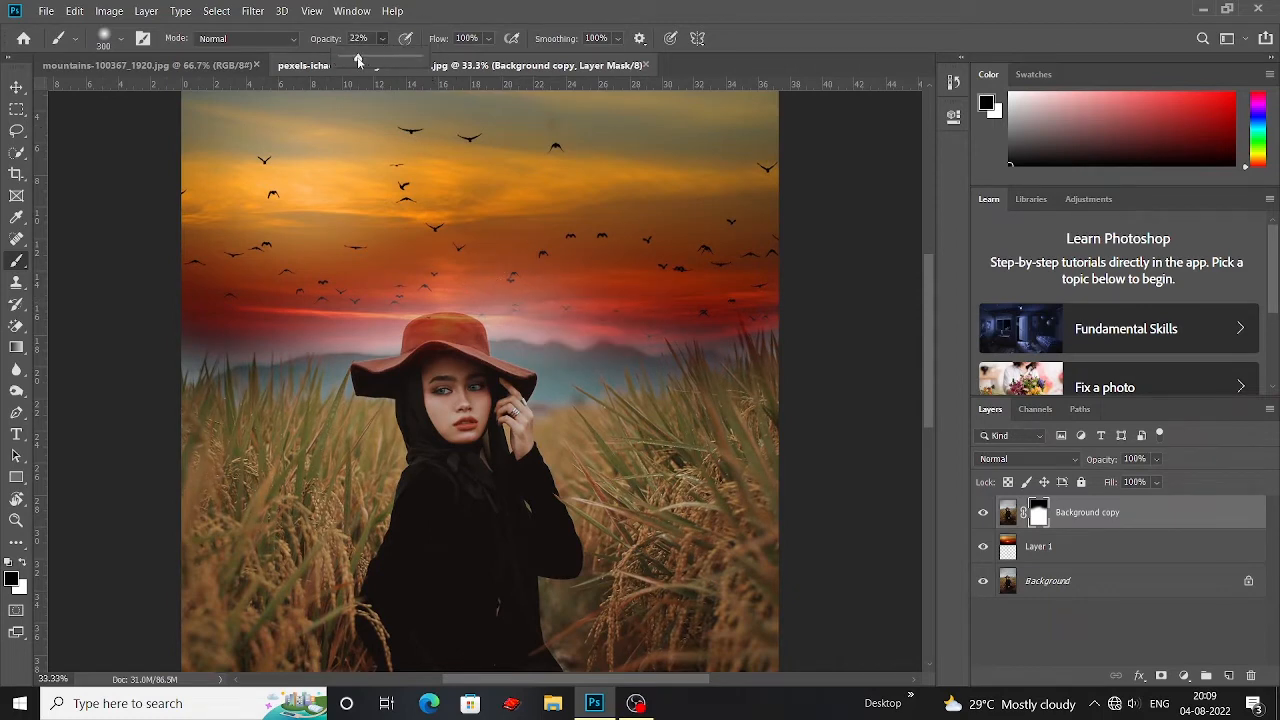
left_click_drag(358, 60, 353, 57)
key("bracketright")
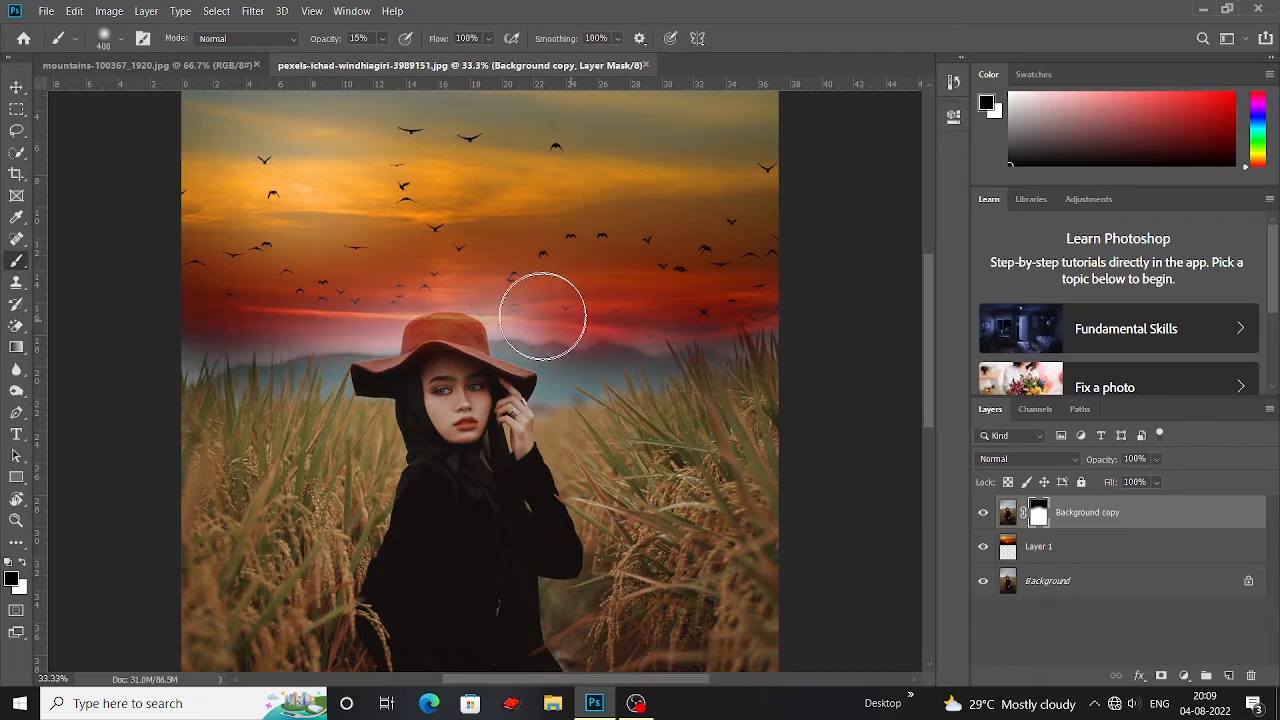
mouse_move(543, 316)
left_mouse_down()
mouse_move(523, 291)
mouse_move(556, 305)
left_mouse_up()
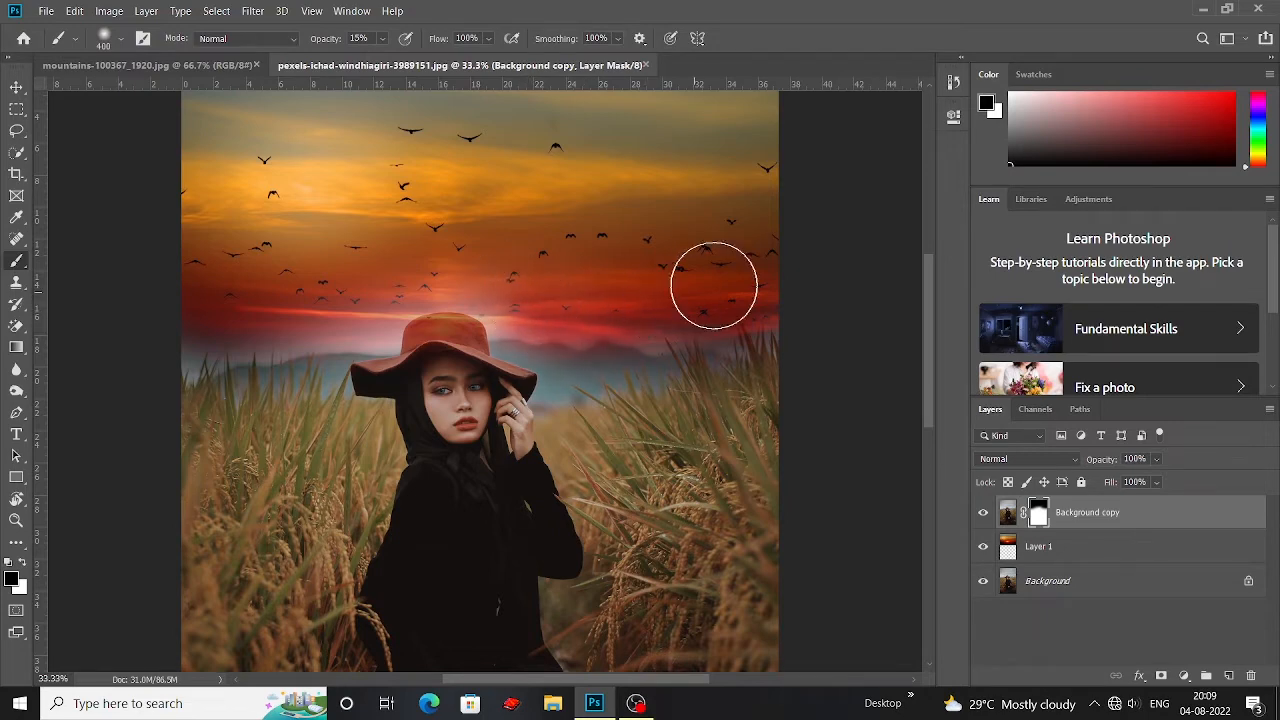
scroll(549, 295, "left", 3)
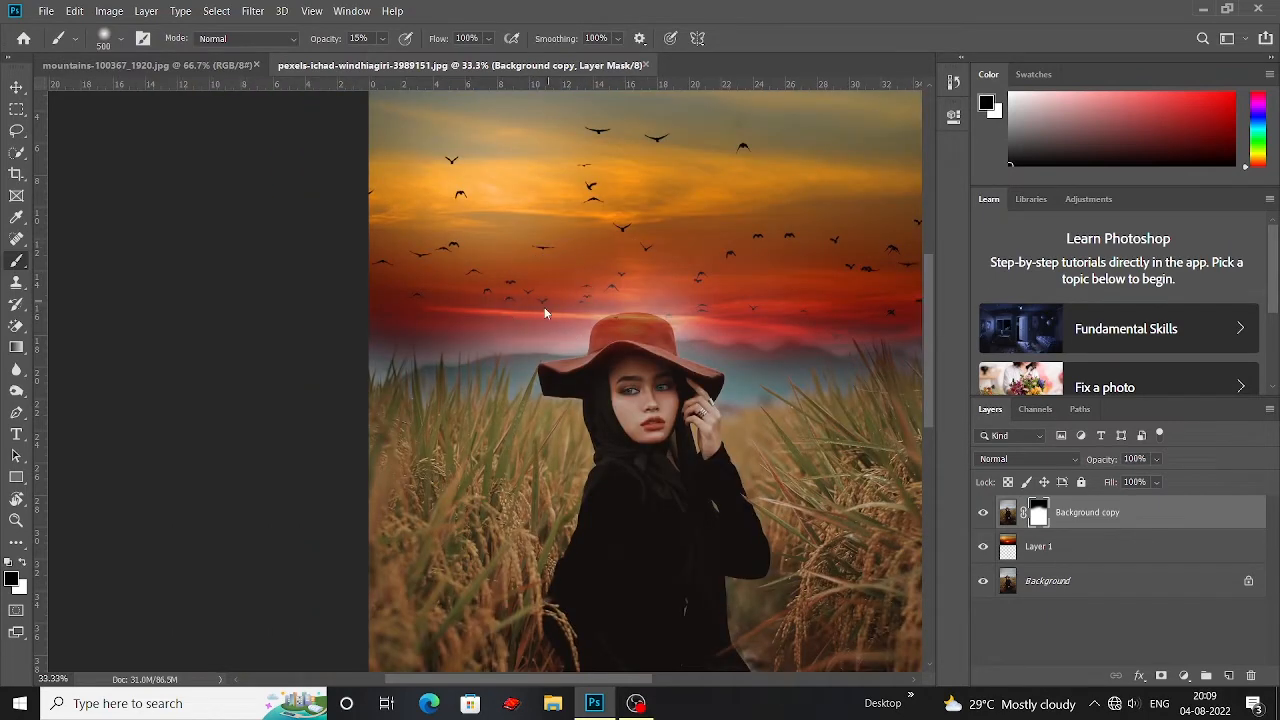
left_click_drag(525, 279, 471, 263)
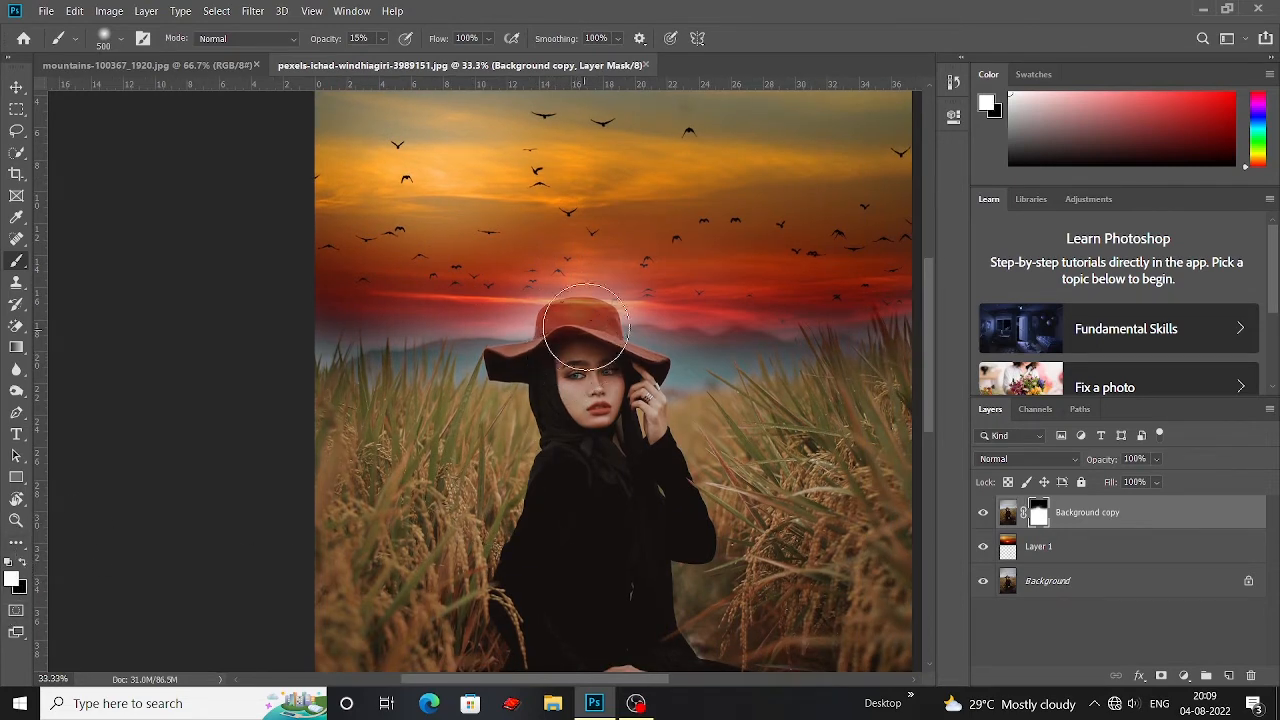
Restore the woman's hat by painting white on the mask with a 300 px brush at 100% opacity
key("bracketleft")
key("bracketleft")
left_click(382, 38)
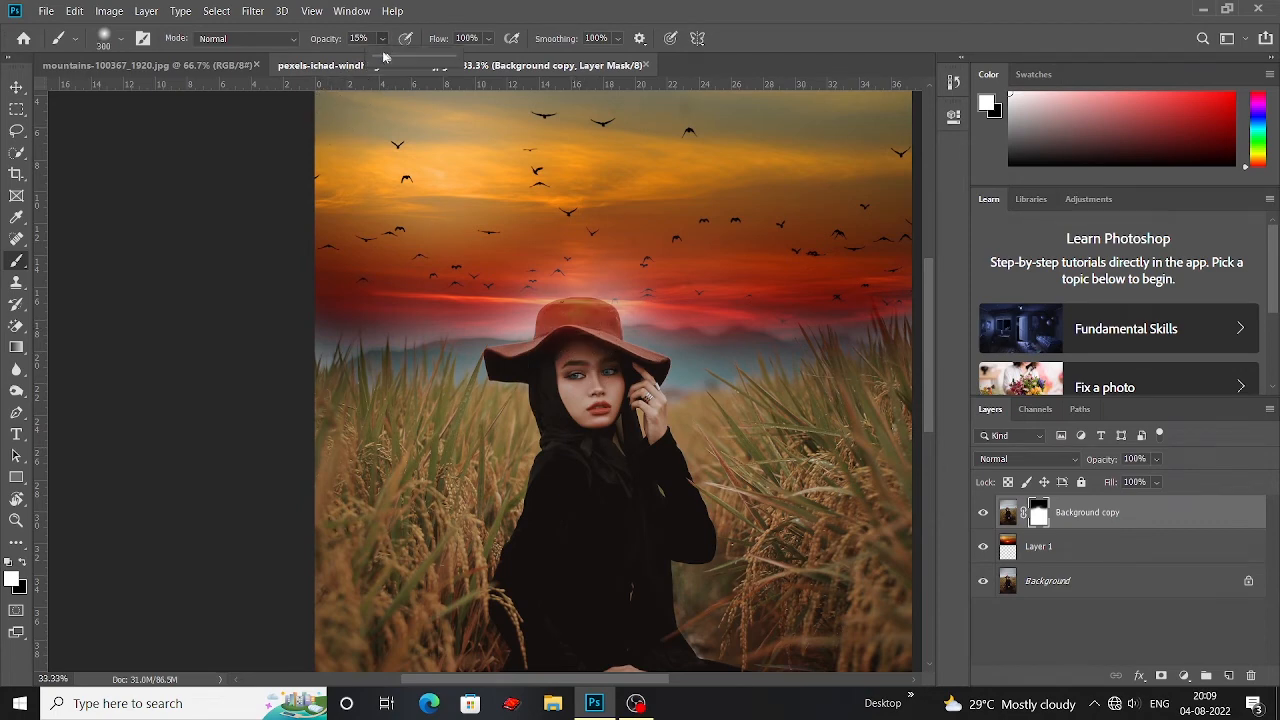
left_click(576, 328)
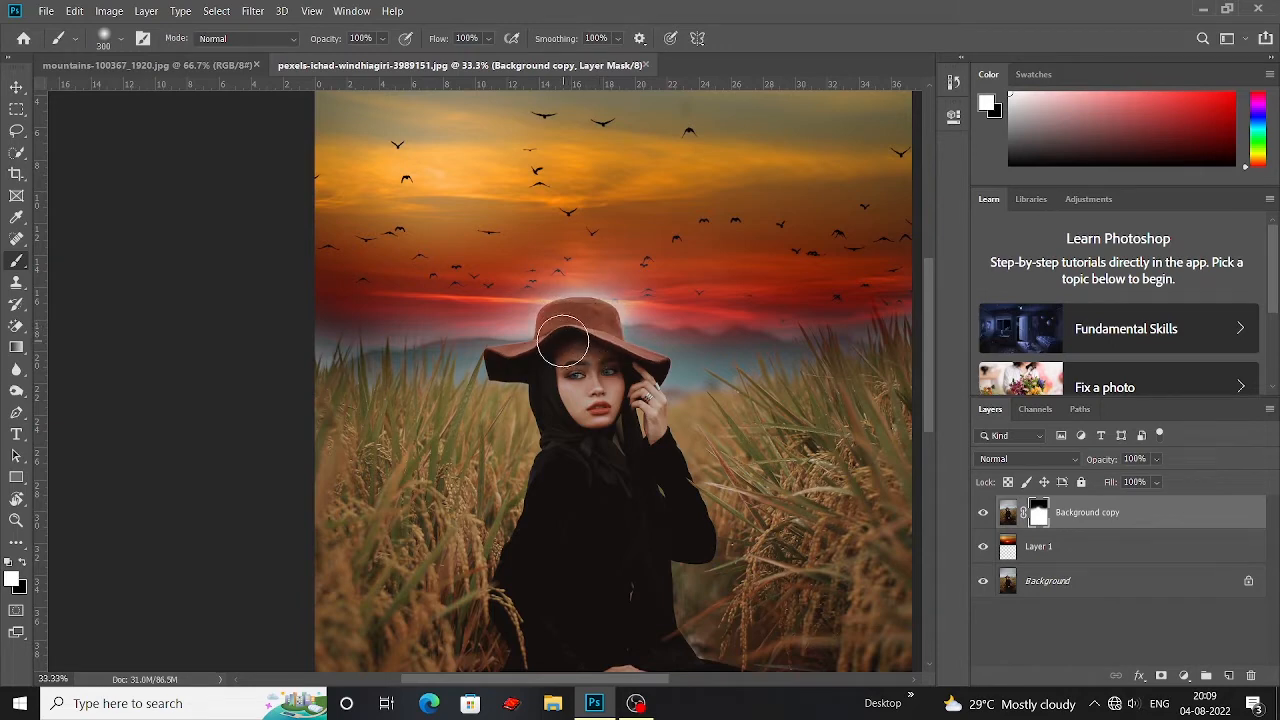
left_click_drag(638, 191, 600, 323)
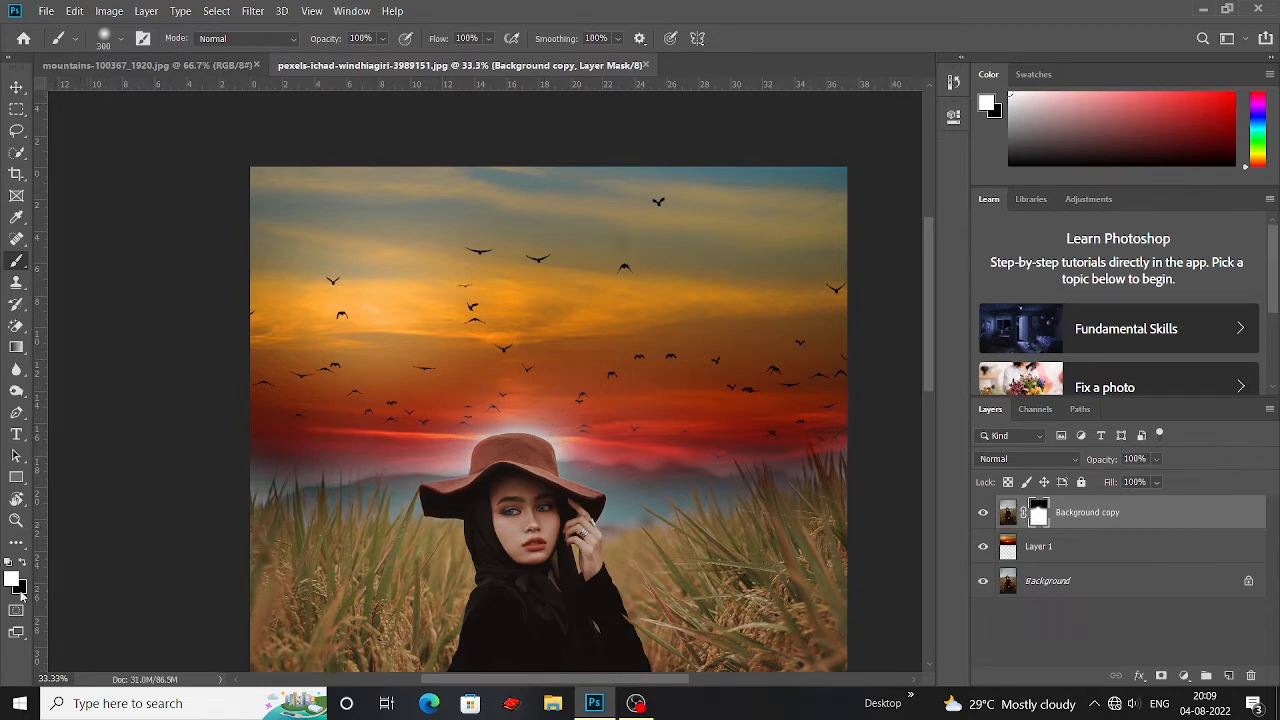
Switch the mask brush to black at 19% opacity and 200 px for fading the bright halo around the hat
left_click_drag(603, 432, 578, 440)
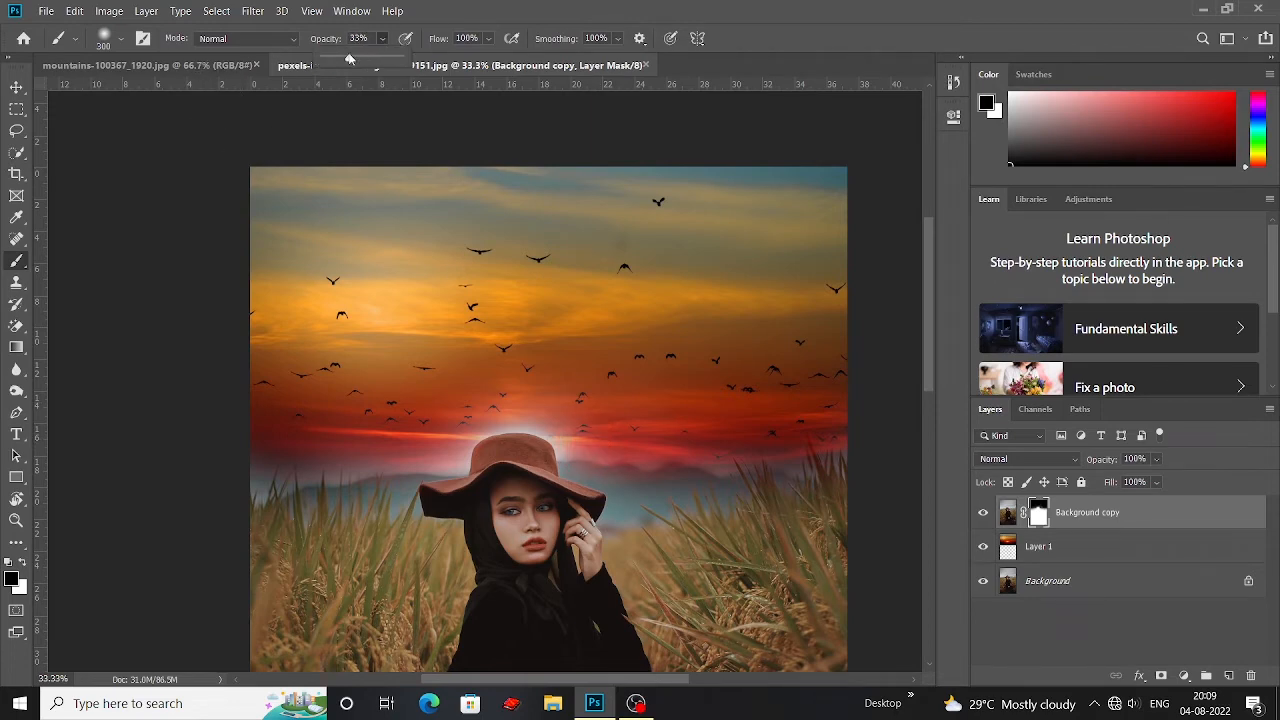
left_click(583, 447)
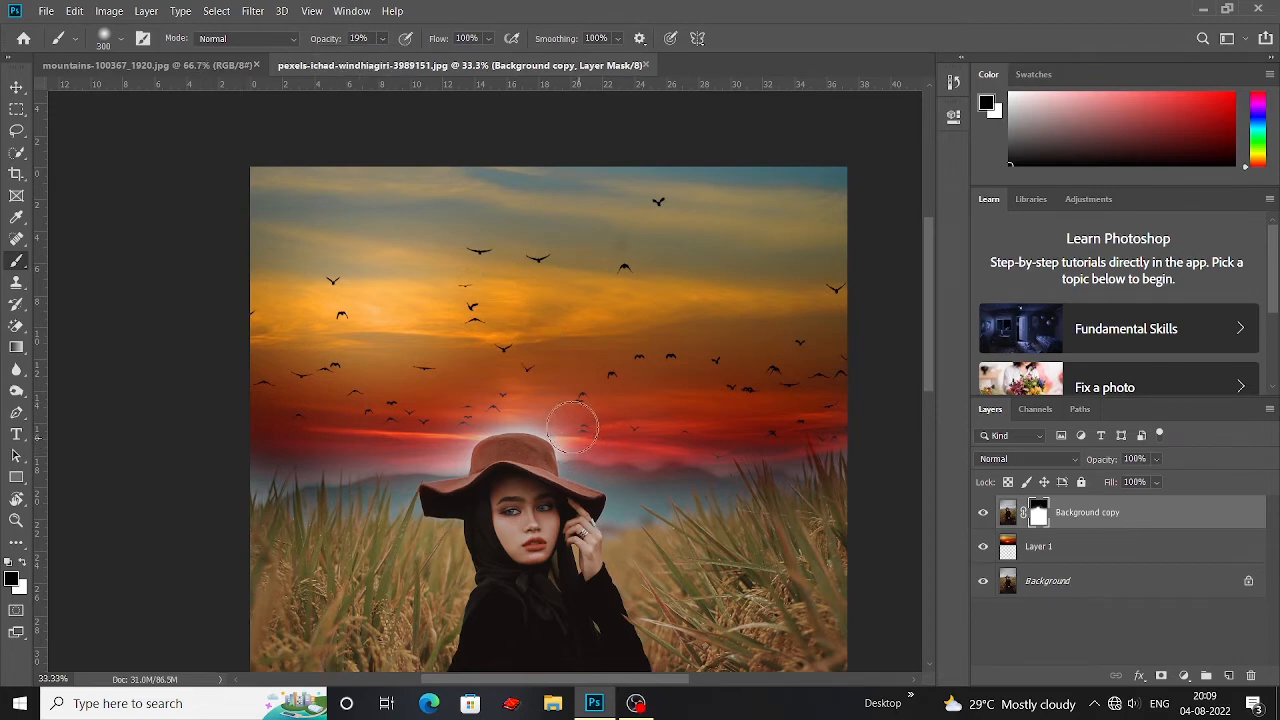
key("ctrl+plus")
key("ctrl+plus")
key("ctrl+plus")
key("ctrl+plus")
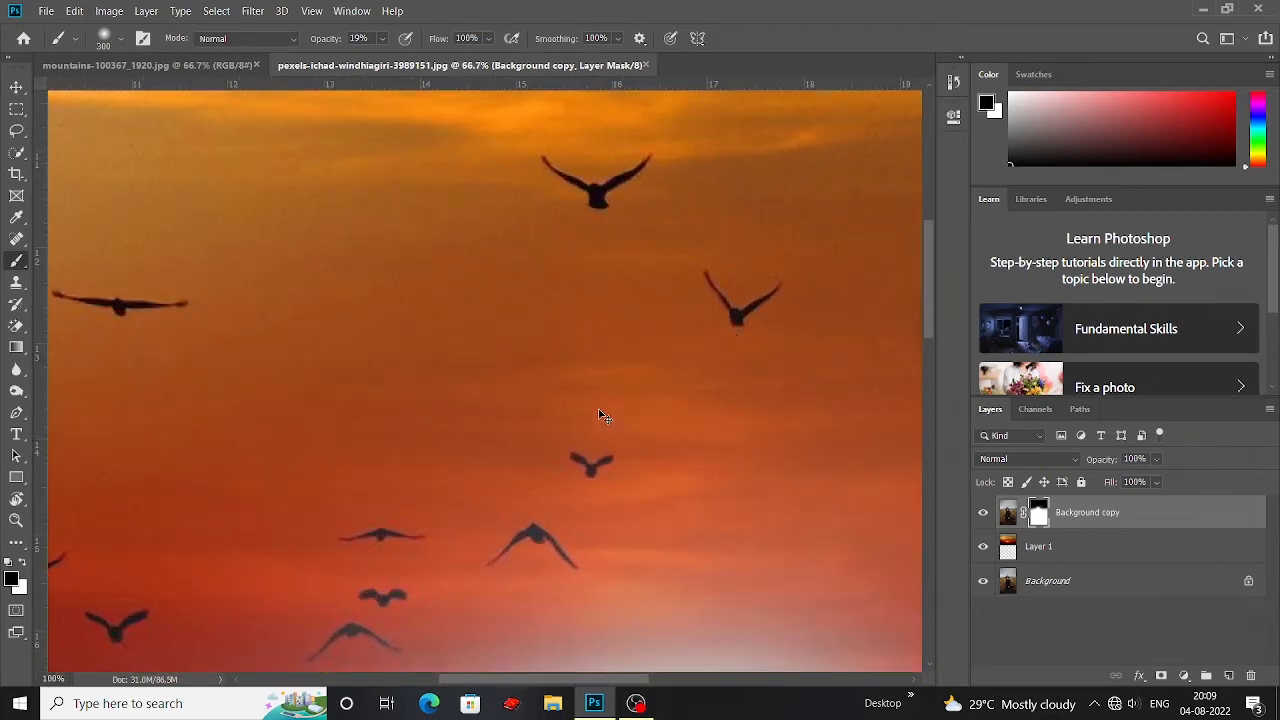
left_click_drag(666, 514, 466, 266)
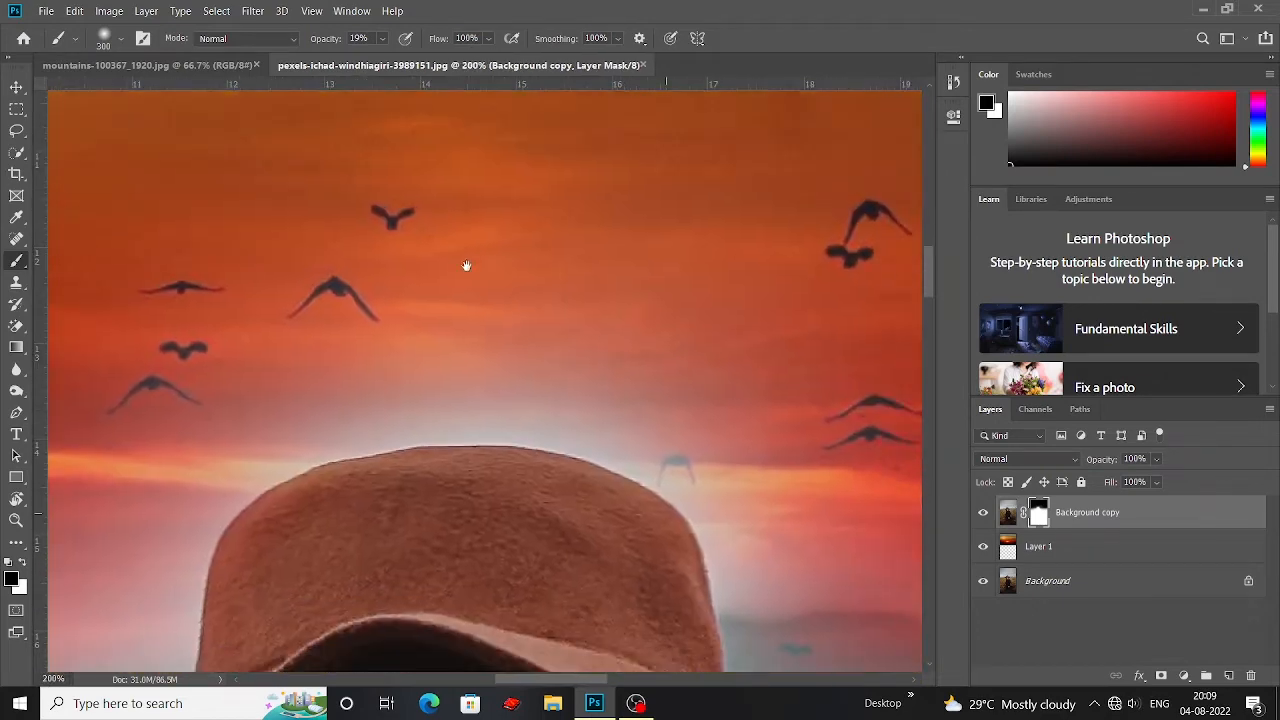
key("bracketleft")
key("bracketleft")
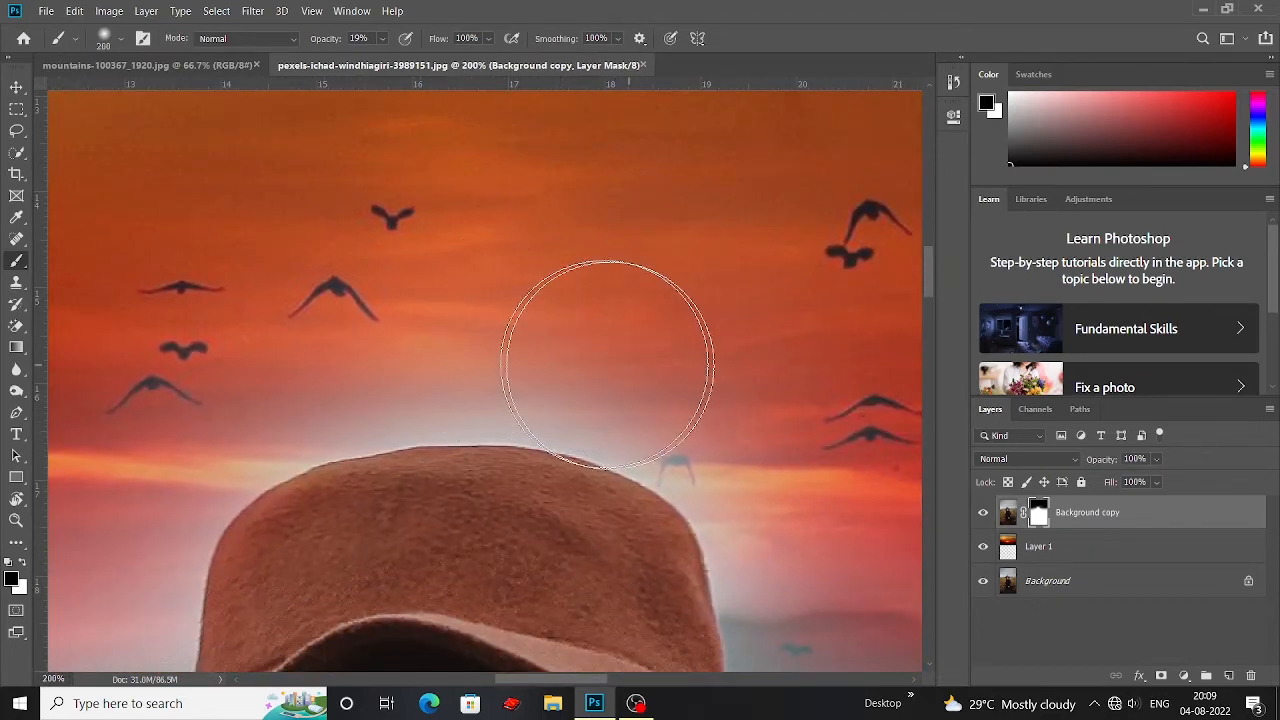
Softly paint the mask above the hat's crown to blend its pale halo into the sunset
left_click_drag(567, 342, 662, 332)
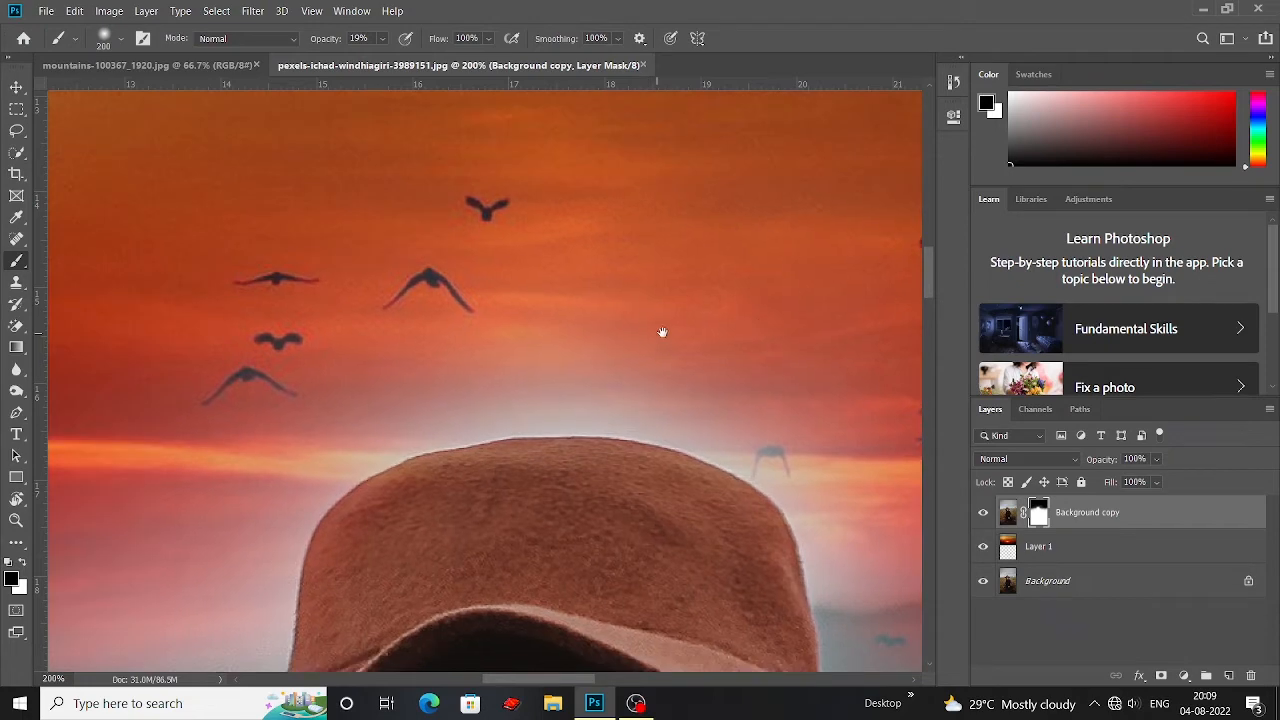
left_click_drag(465, 328, 540, 308)
left_click(542, 316)
left_click_drag(374, 343, 470, 307)
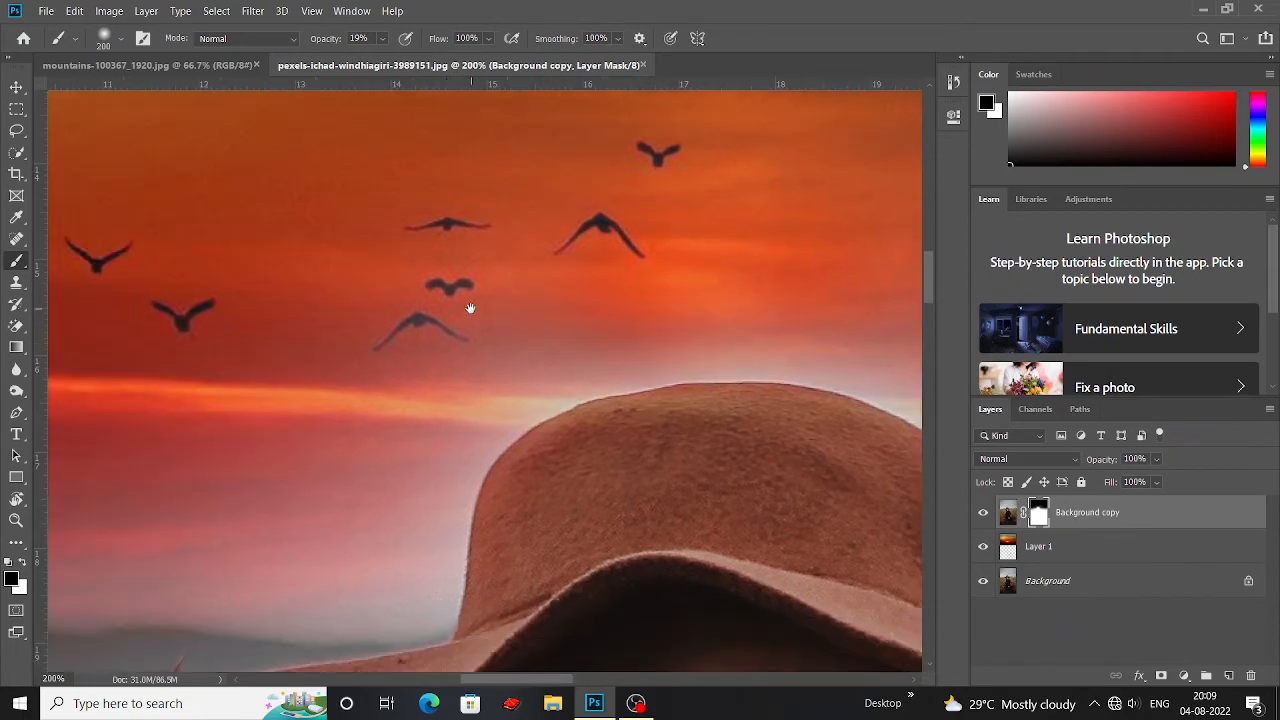
left_click(500, 331)
left_click(584, 295)
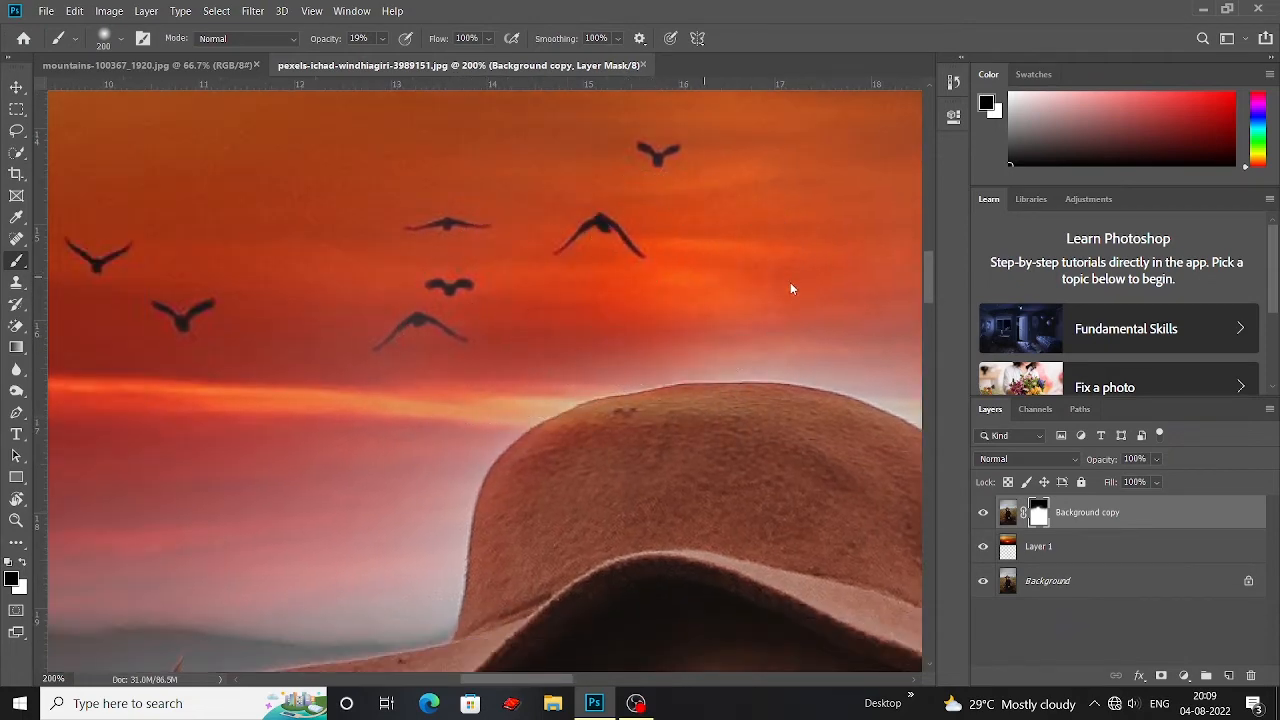
Paint the mask over the sky to the right of the hat, from the crown down towards the brim
mouse_move(791, 287)
left_mouse_down()
mouse_move(623, 318)
mouse_move(477, 258)
left_mouse_up()
left_click(760, 394)
left_click_drag(700, 406, 569, 252)
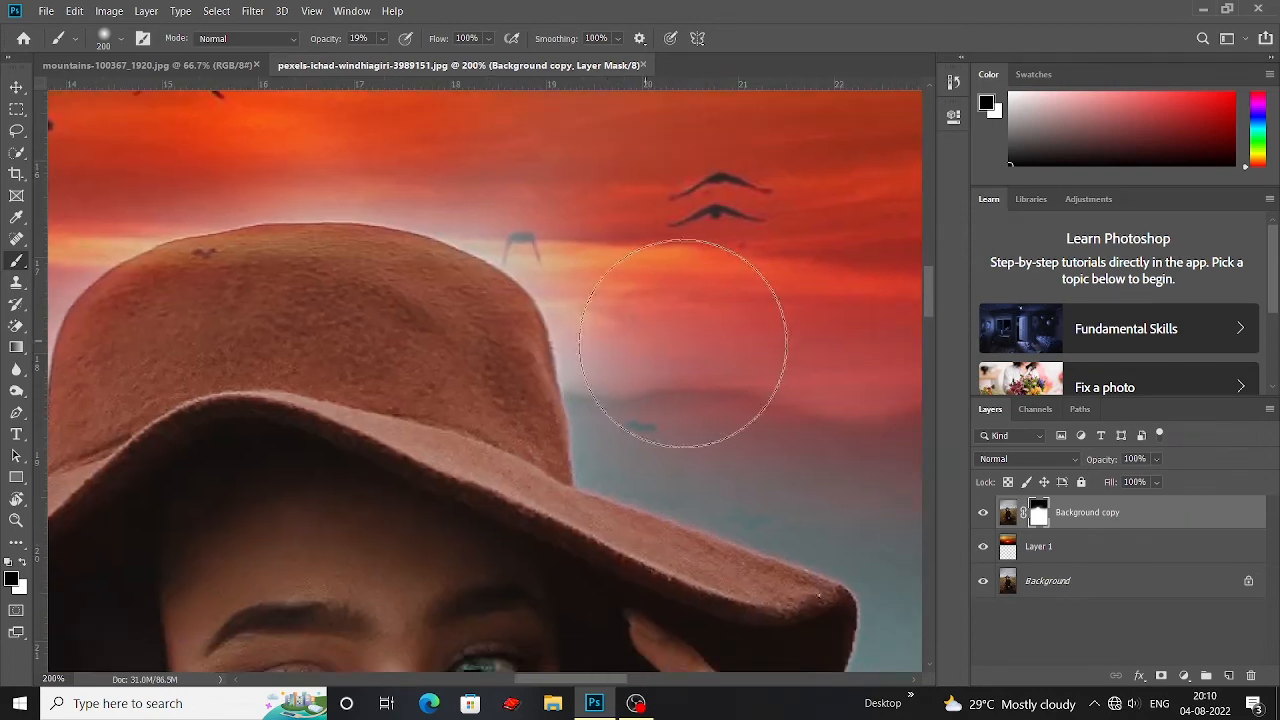
left_click(669, 346)
left_click(652, 308)
left_click_drag(589, 338, 557, 288)
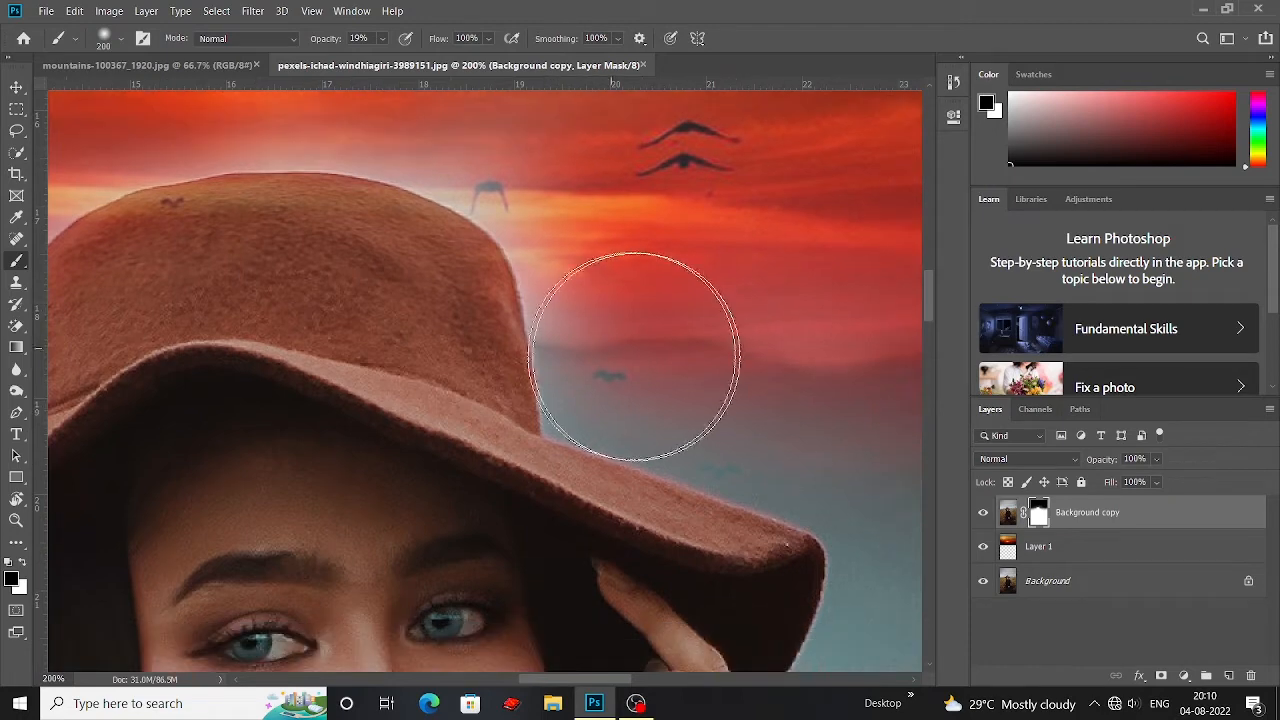
left_click(648, 358)
left_click_drag(658, 358, 598, 315)
left_click(723, 357)
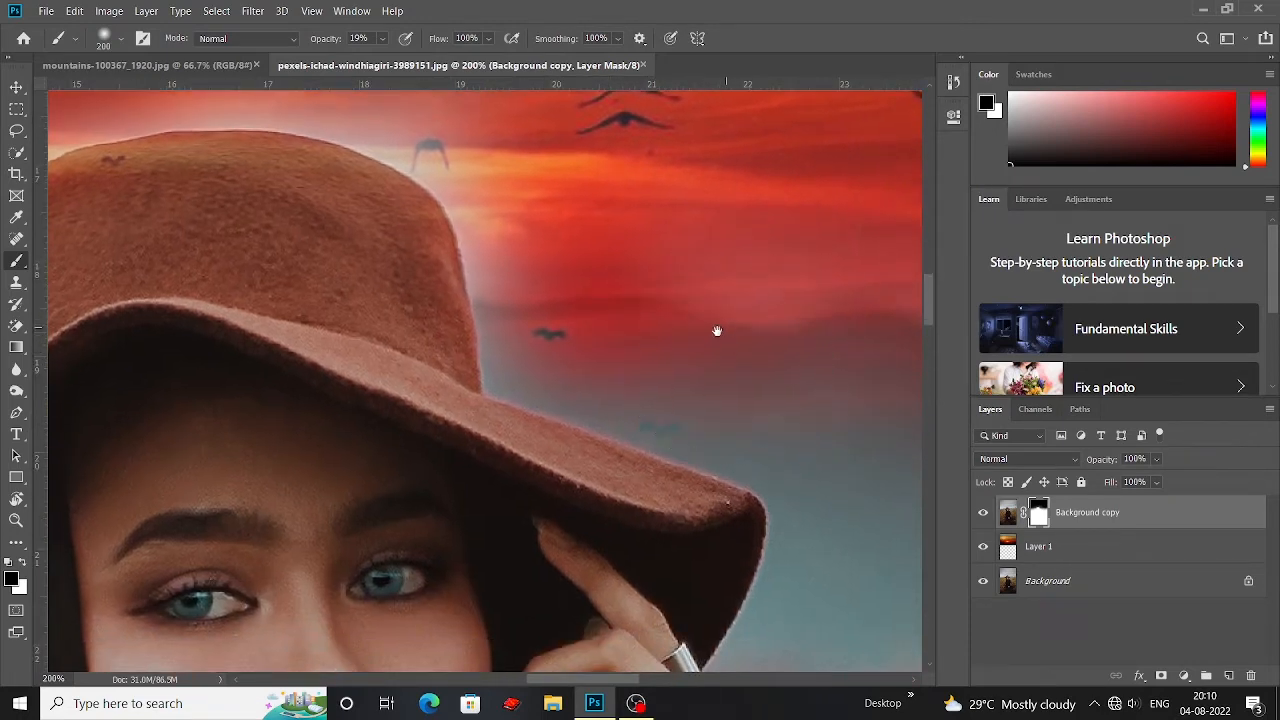
Paint the mask over the pale sky to the left of the hat's crown, above the brim
left_click_drag(715, 332, 900, 352)
left_click_drag(405, 320, 712, 306)
left_click(476, 216)
left_click(499, 206)
left_click(482, 266)
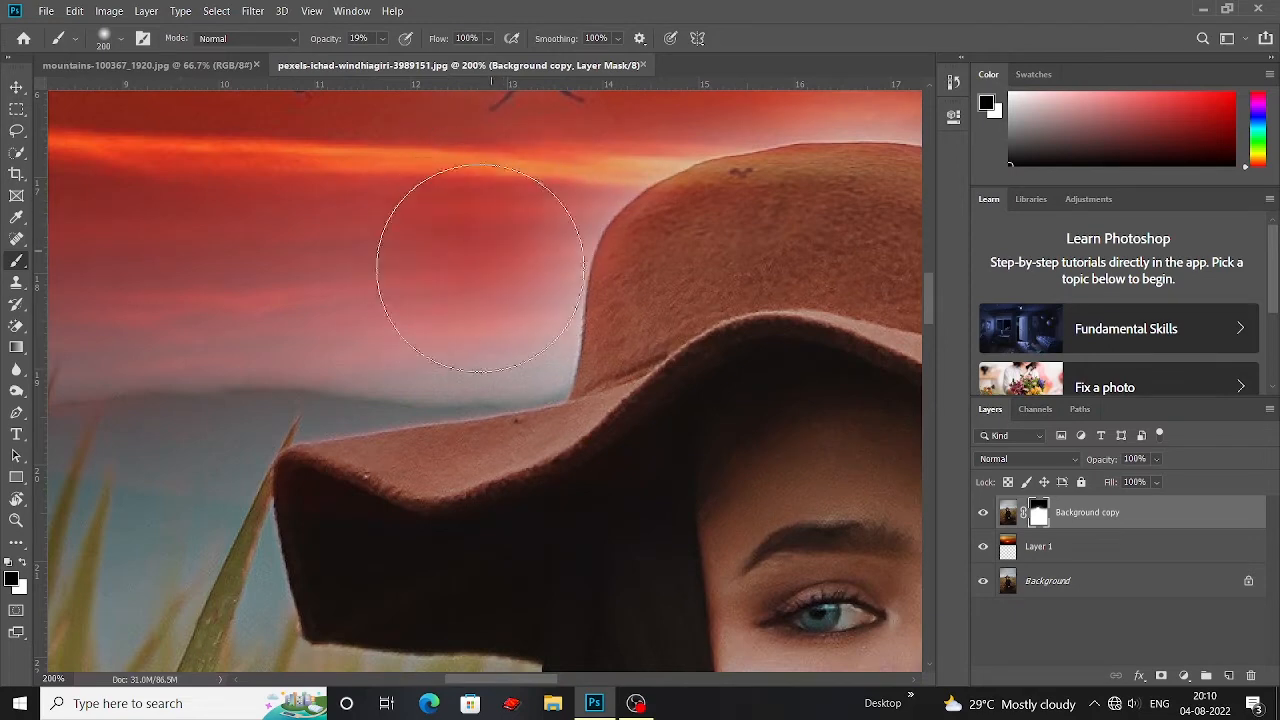
mouse_move(480, 268)
left_mouse_down()
mouse_move(480, 283)
mouse_move(374, 291)
mouse_move(257, 334)
left_mouse_up()
key("ctrl+minus")
key("ctrl+minus")
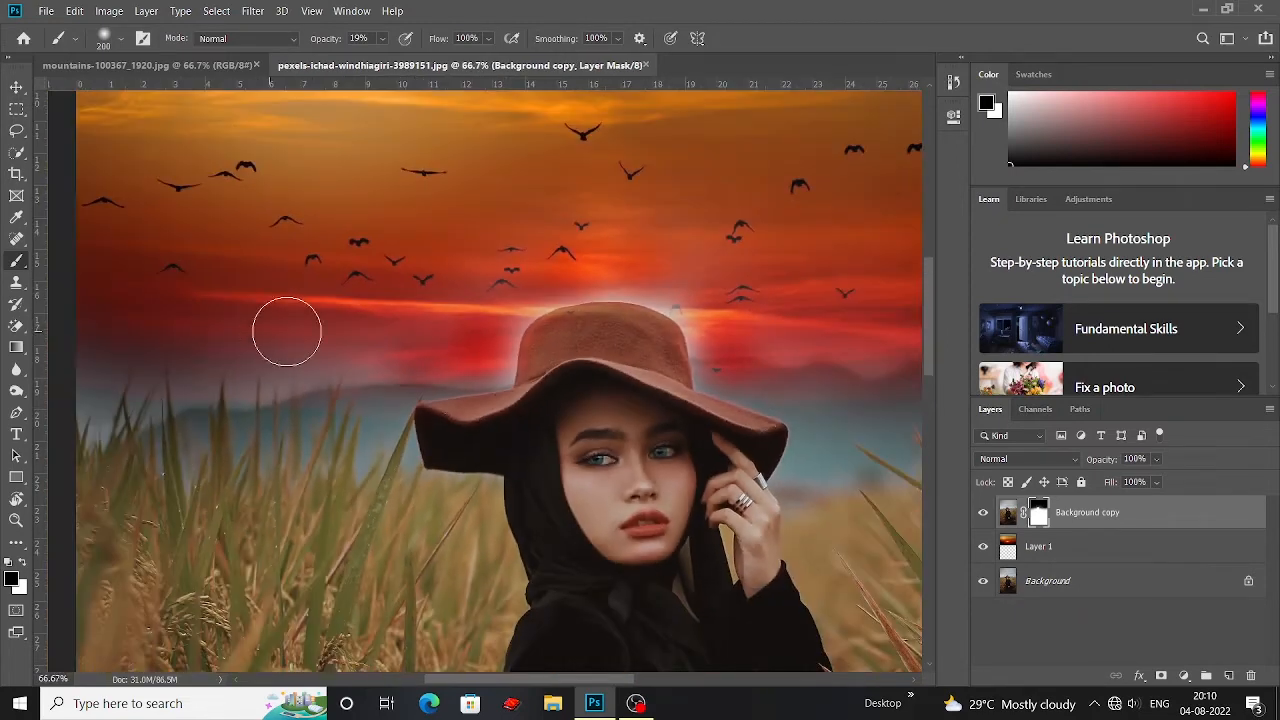
Touch up the mask around the hat's crown, reducing the brush to 50 px for the finer strokes
left_click_drag(557, 354, 539, 402)
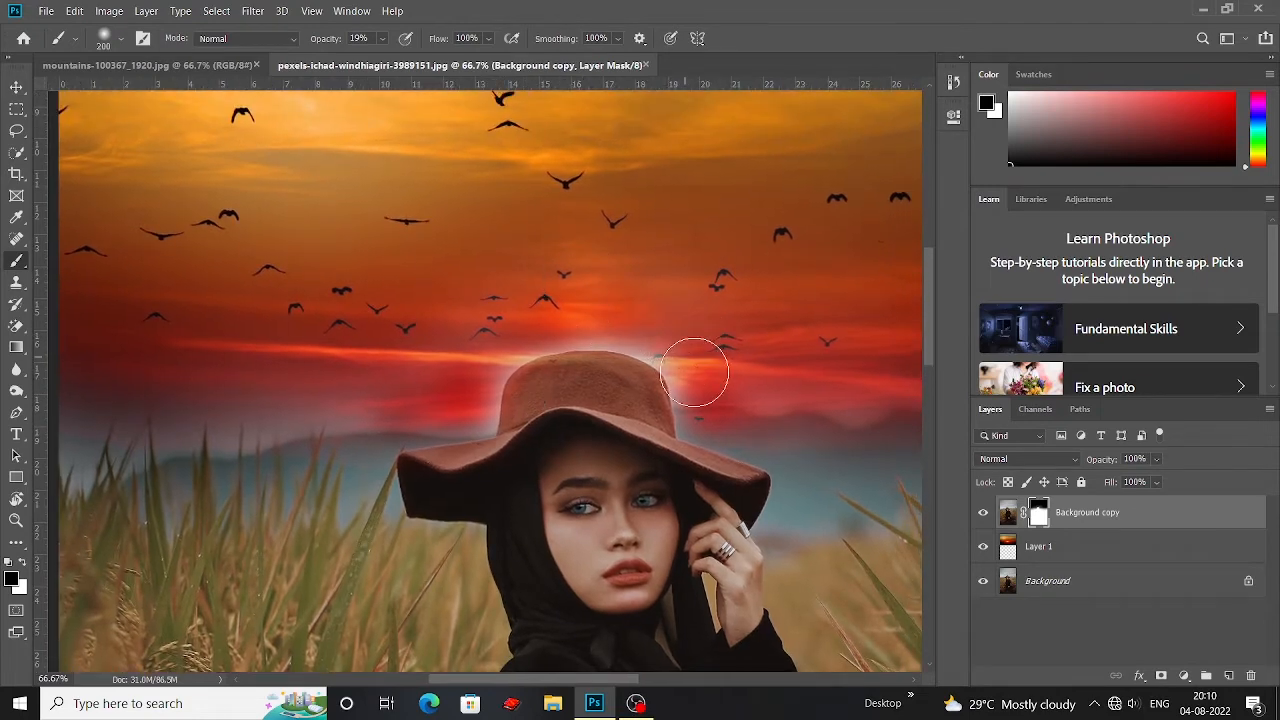
left_click_drag(695, 369, 727, 362)
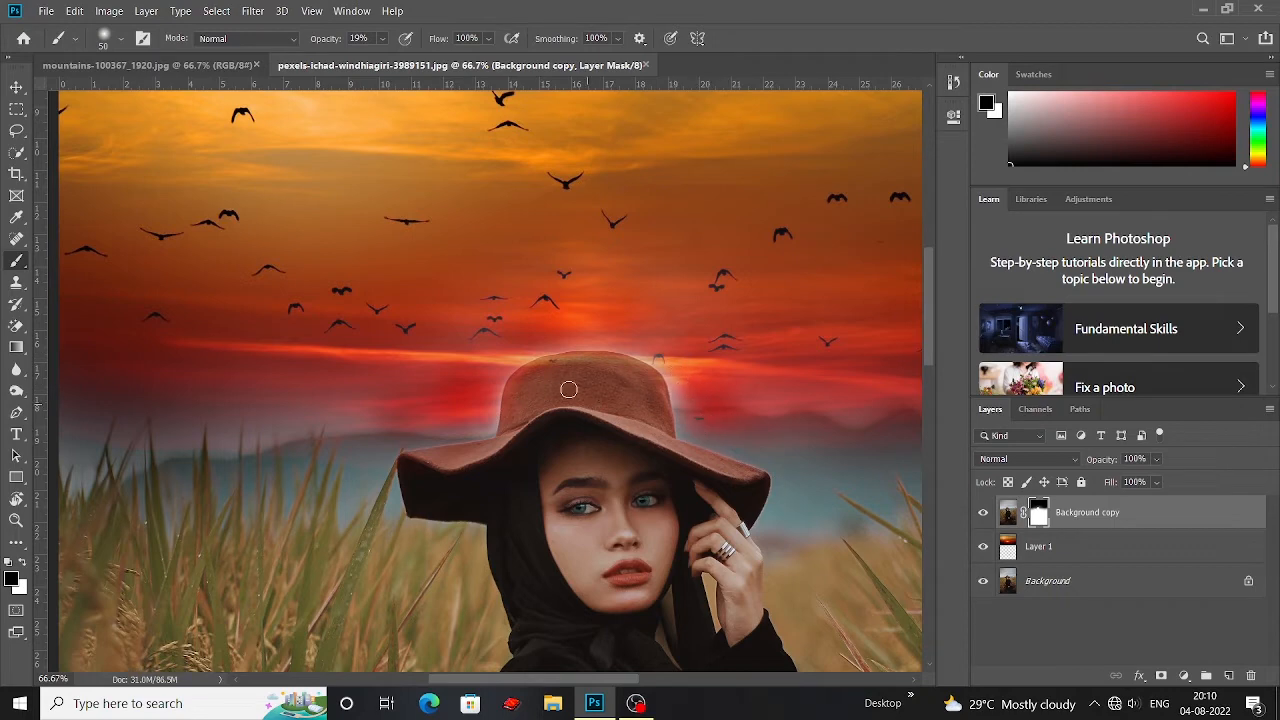
mouse_move(563, 379)
left_mouse_down()
mouse_move(649, 329)
mouse_move(543, 371)
mouse_move(521, 398)
left_mouse_up()
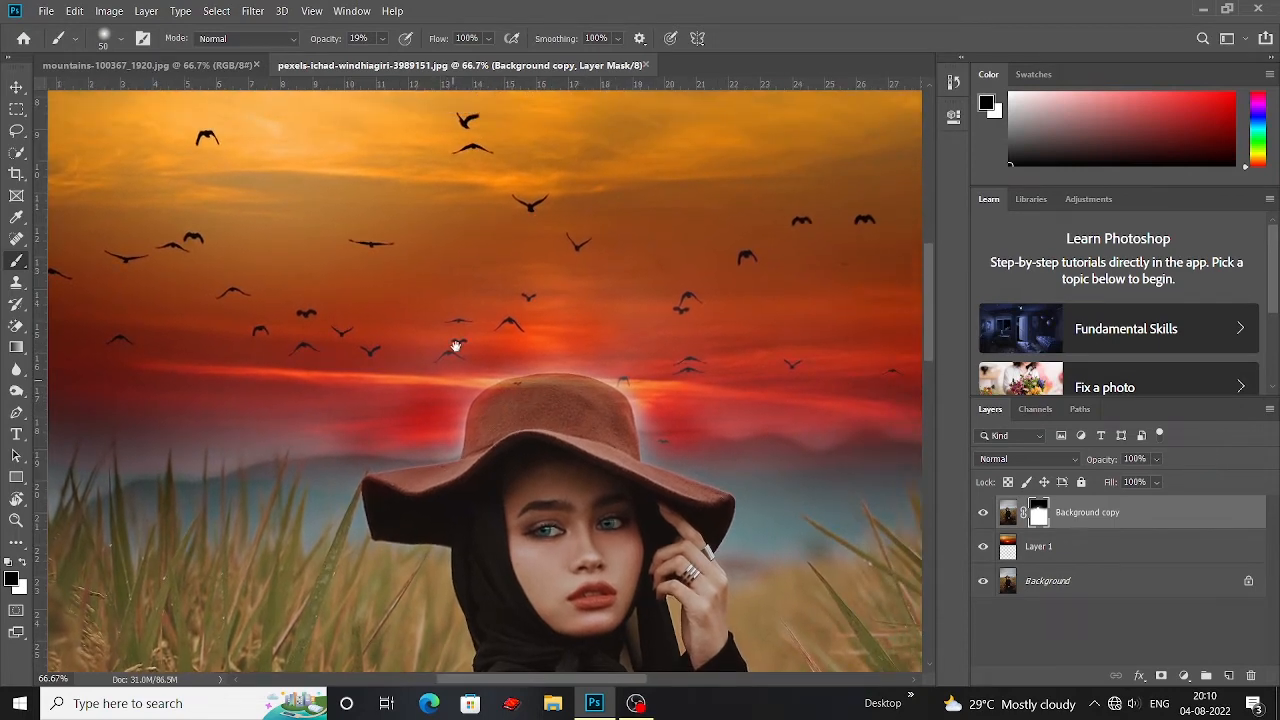
left_click_drag(457, 194, 465, 274)
key("ctrl+minus")
key("ctrl+minus")
key("ctrl+minus")
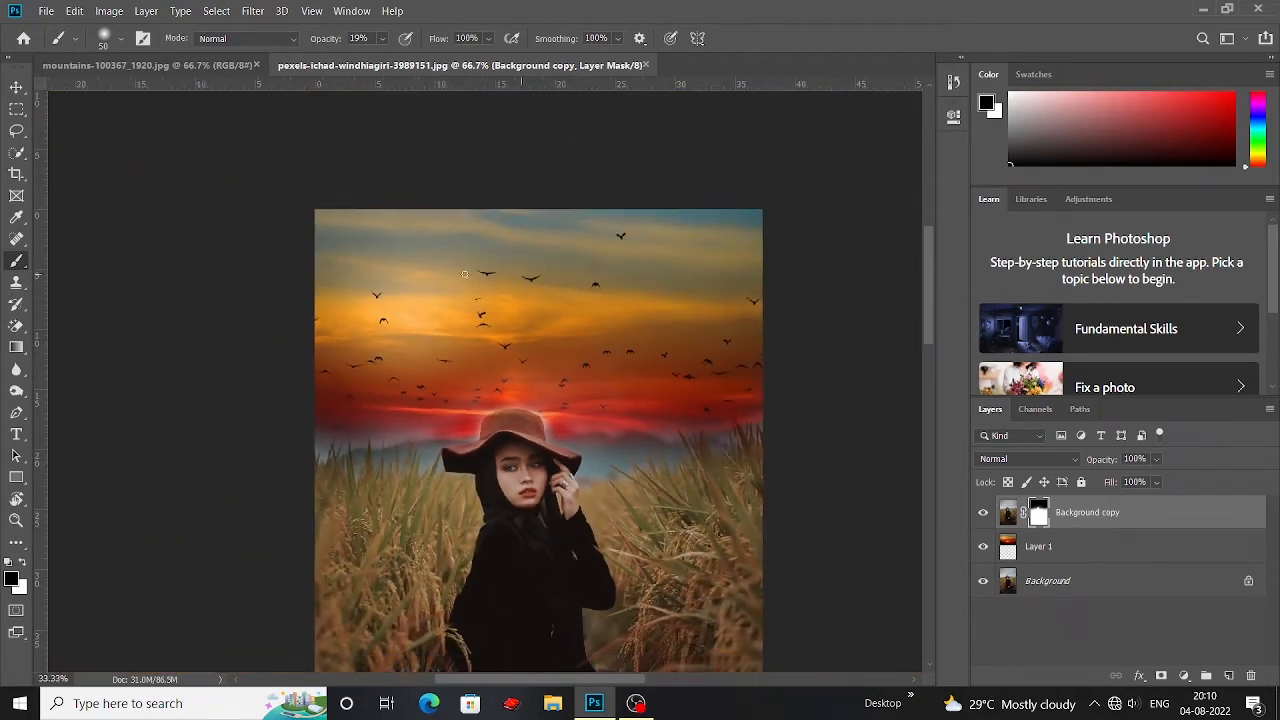
scroll(563, 312, "down", 3)
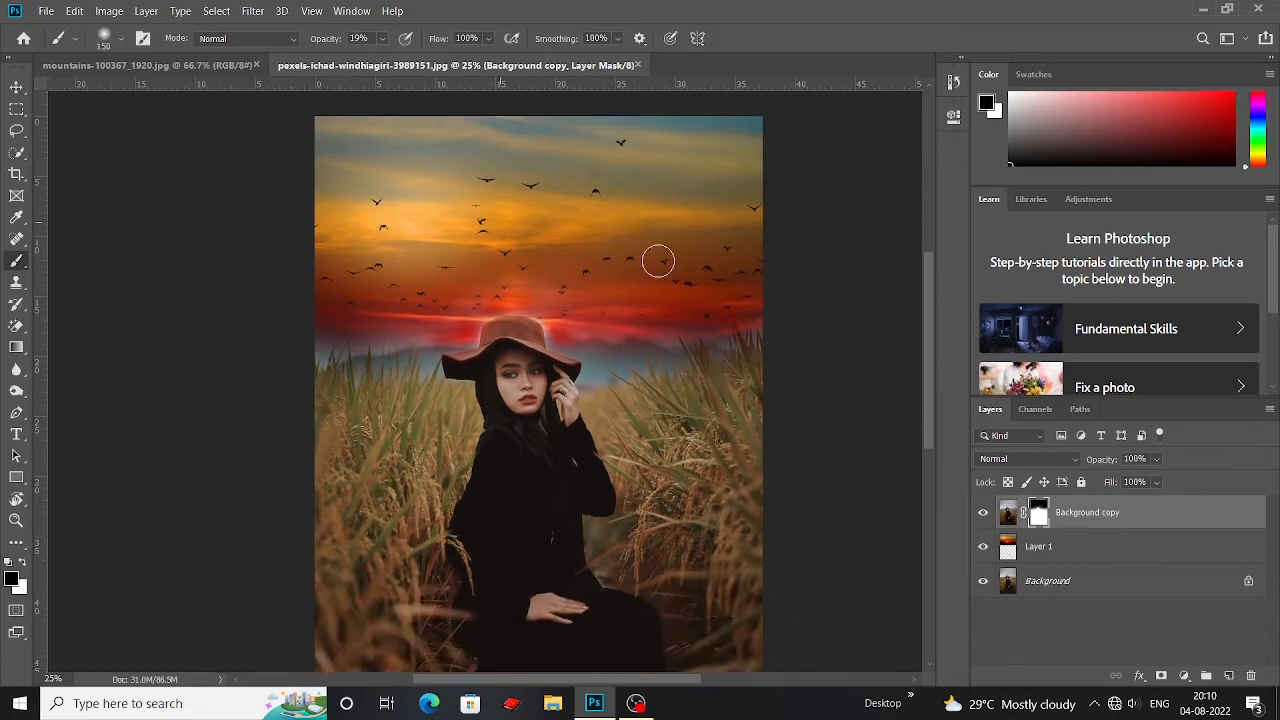
Enlarge the brush and softly paint the mask along the horizon right of the hat, ending with a 300 px brush
key("bracketright")
key("bracketright")
mouse_move(733, 323)
left_mouse_down()
mouse_move(684, 330)
mouse_move(668, 347)
mouse_move(578, 324)
left_mouse_up()
key("bracketleft")
key("bracketleft")
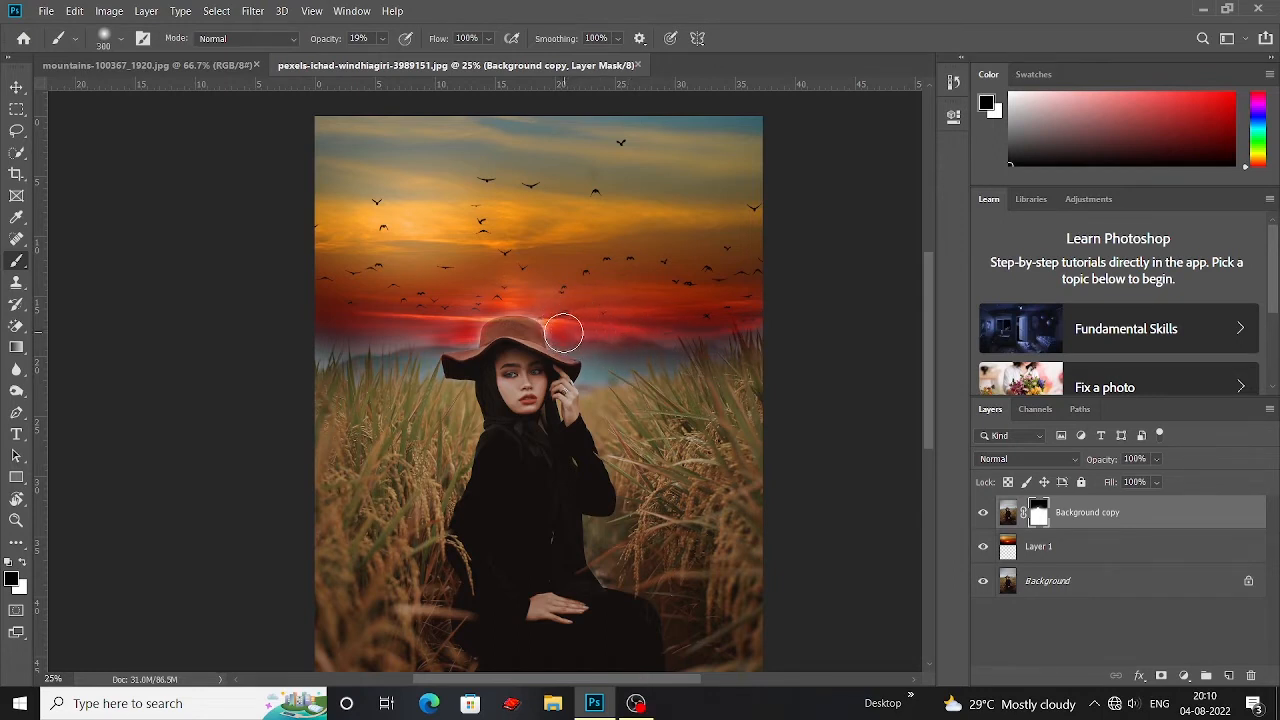
scroll(558, 315, "down", 1)
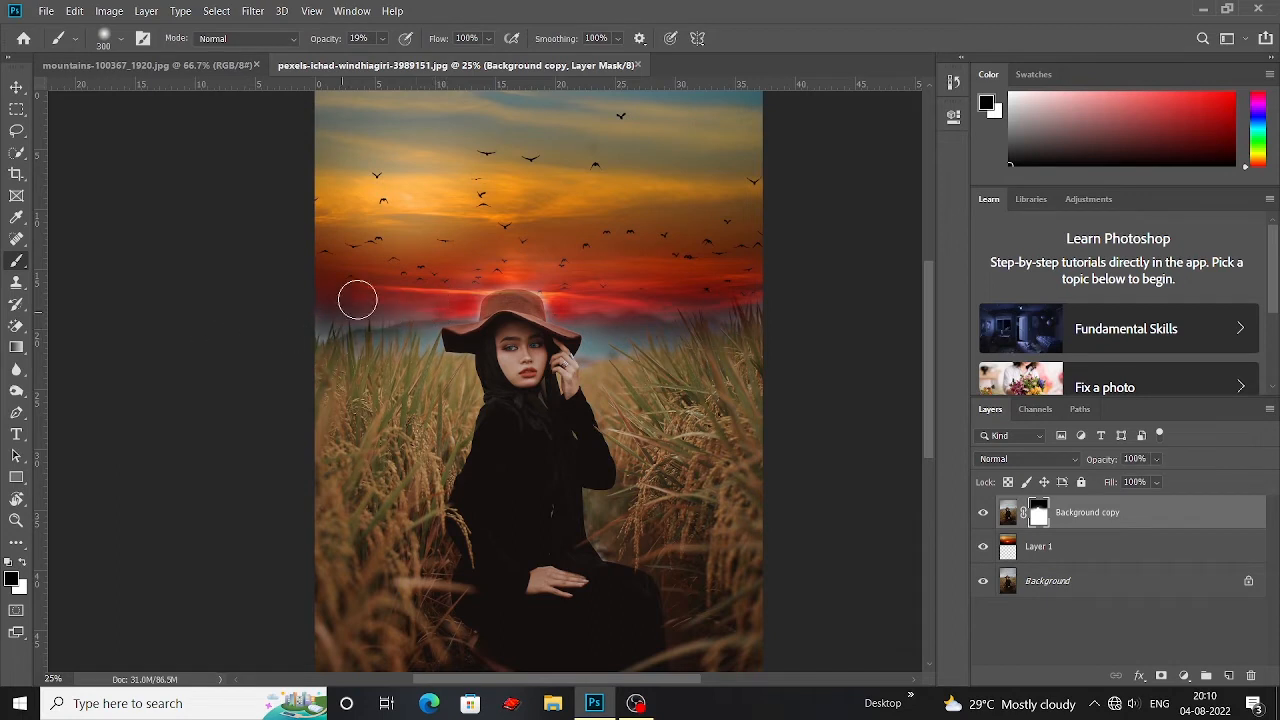
scroll(492, 244, "up", 2)
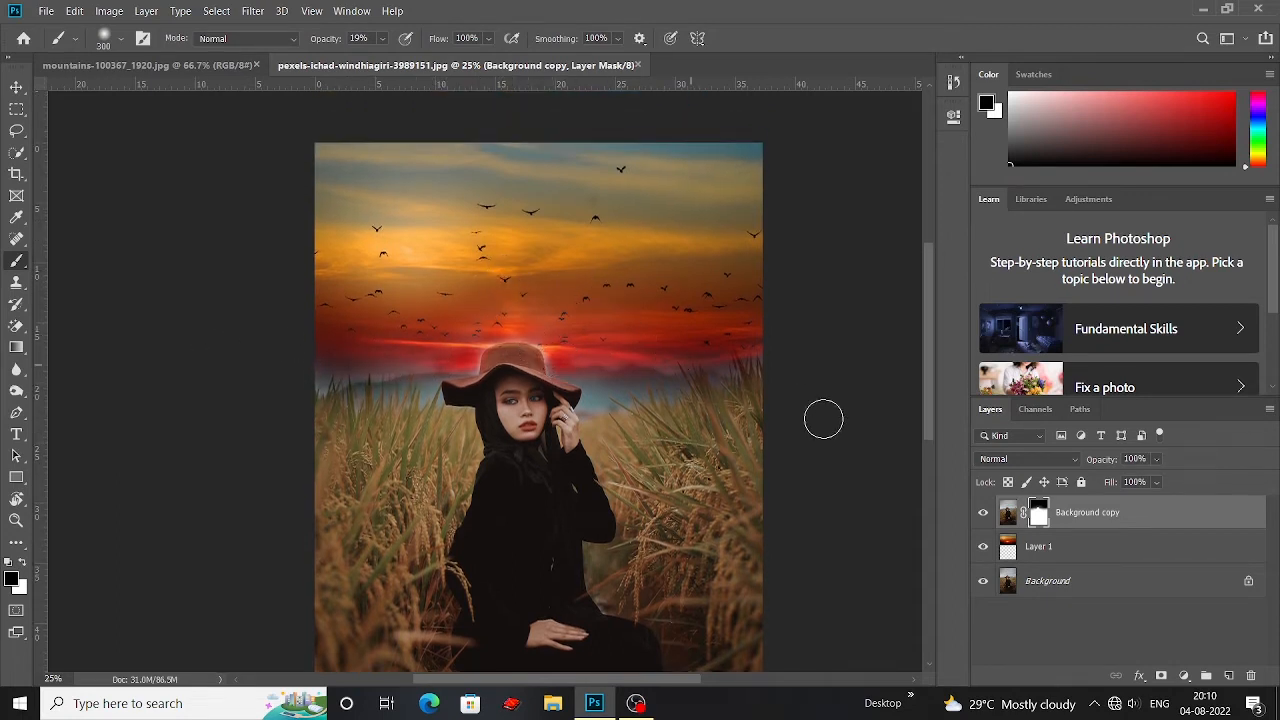
Reselect the Background copy mask and paint black across the sunset sky with an 800 px brush at 100% opacity
left_click(1012, 553)
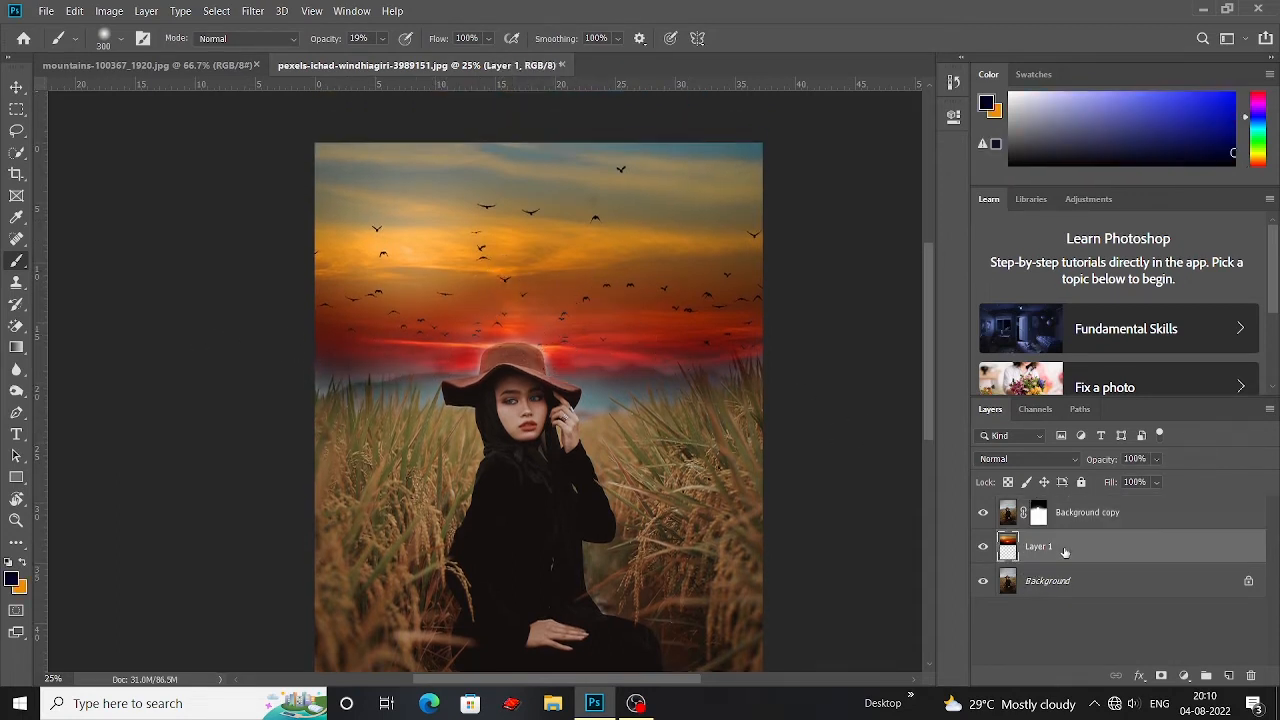
left_click(1040, 516)
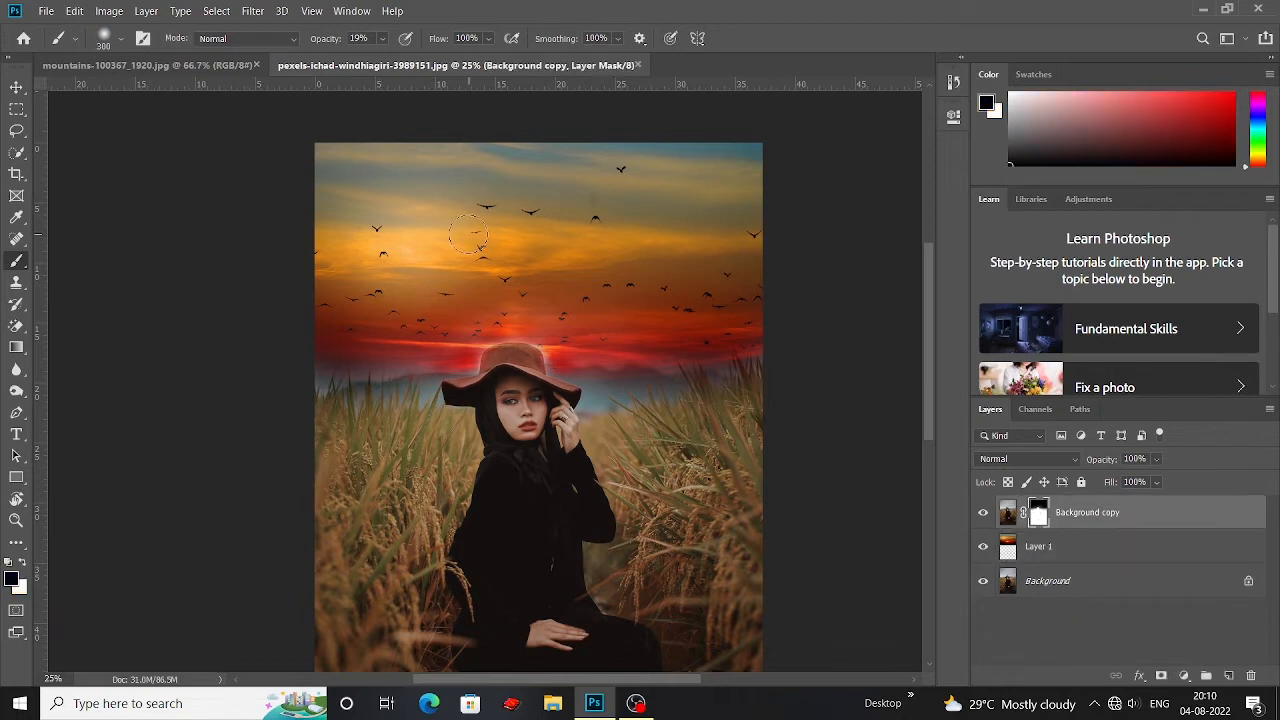
left_click(382, 38)
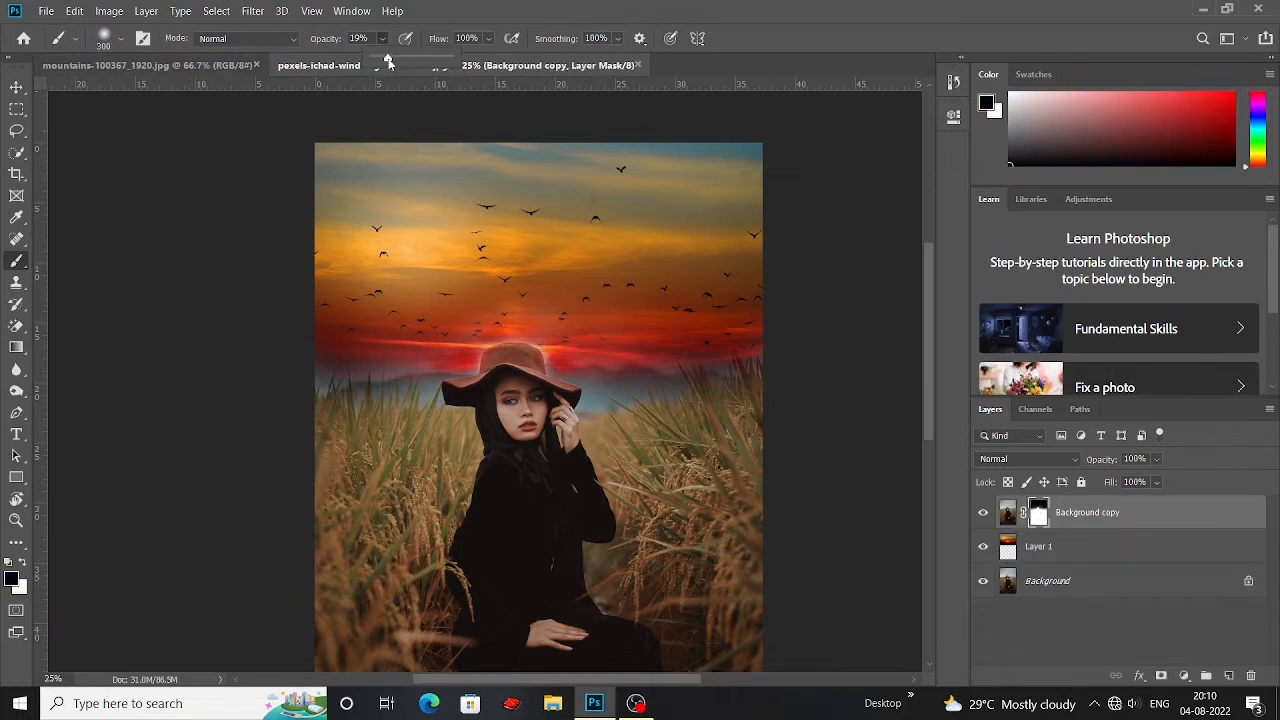
left_click(654, 193)
key("bracketright")
key("bracketright")
key("bracketright")
key("bracketright")
key("bracketright")
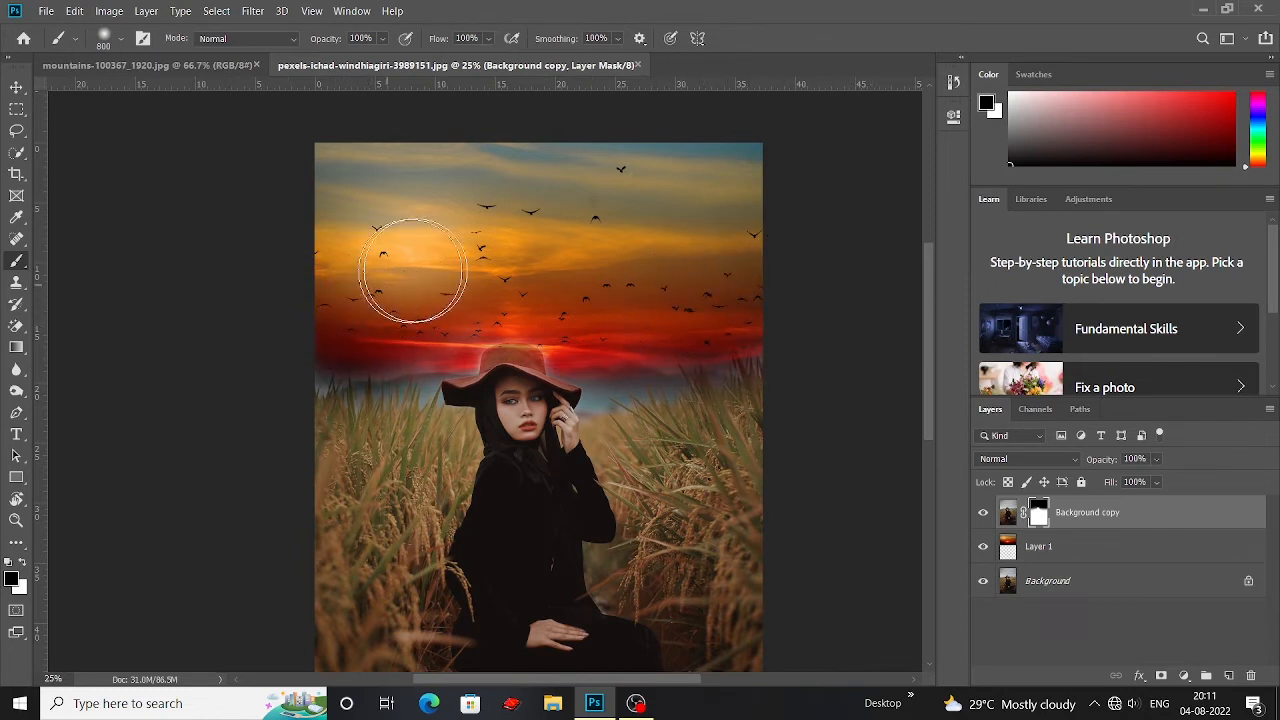
scroll(534, 168, "down", 1)
key("ctrl+minus")
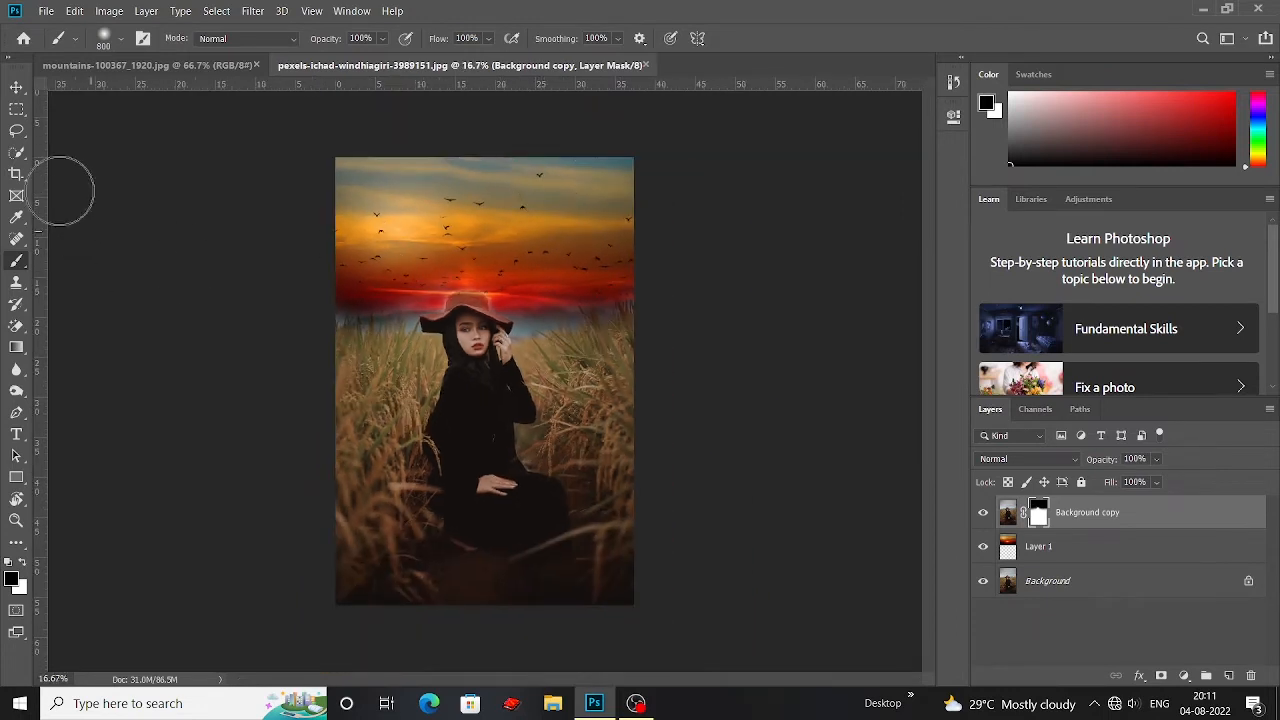
left_click(17, 88)
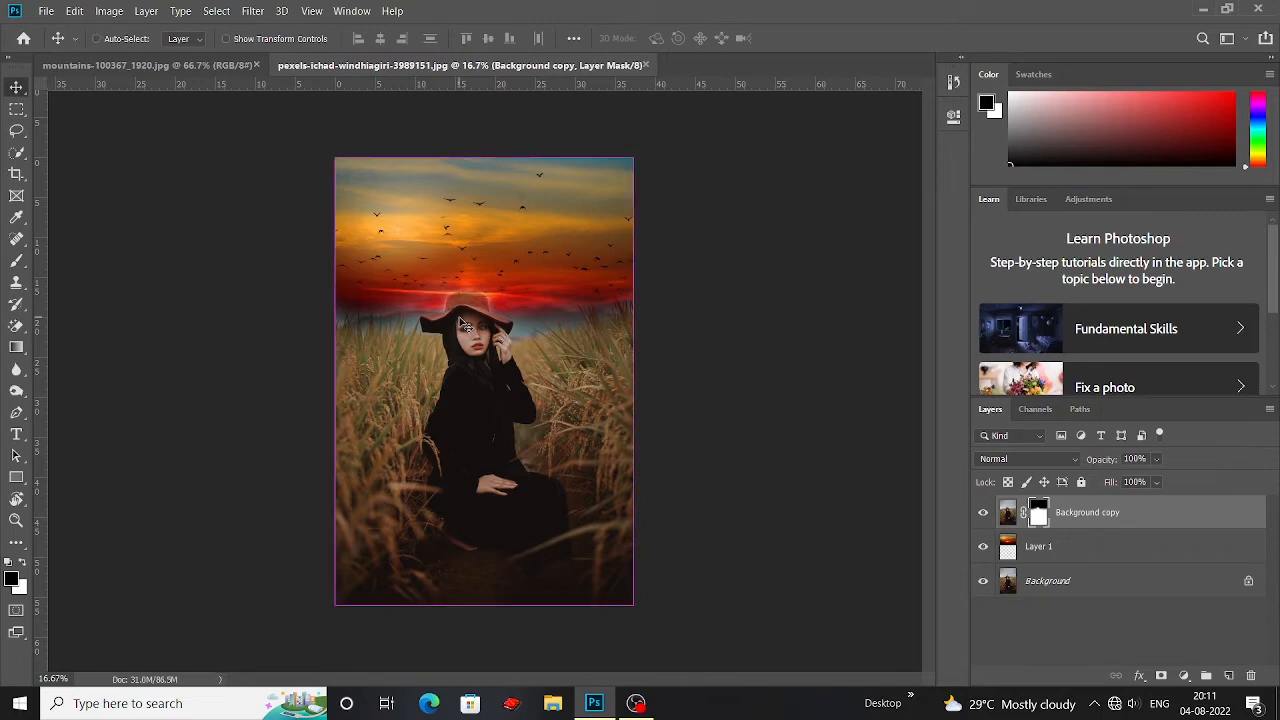
key("ctrl+plus")
key("ctrl+plus")
key("ctrl+plus")
left_click_drag(424, 204, 600, 360)
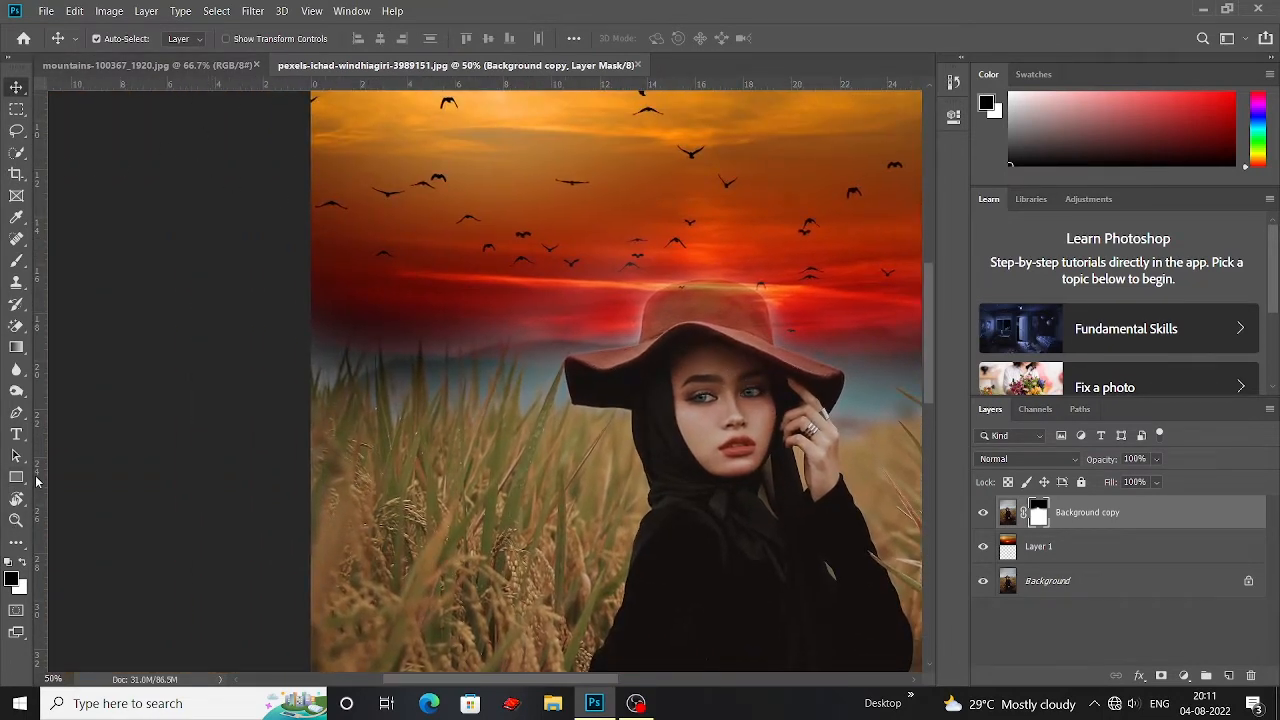
Set the brush opacity to 9% and softly paint the mask along the horizon on both sides with the 800 px brush
left_click(17, 260)
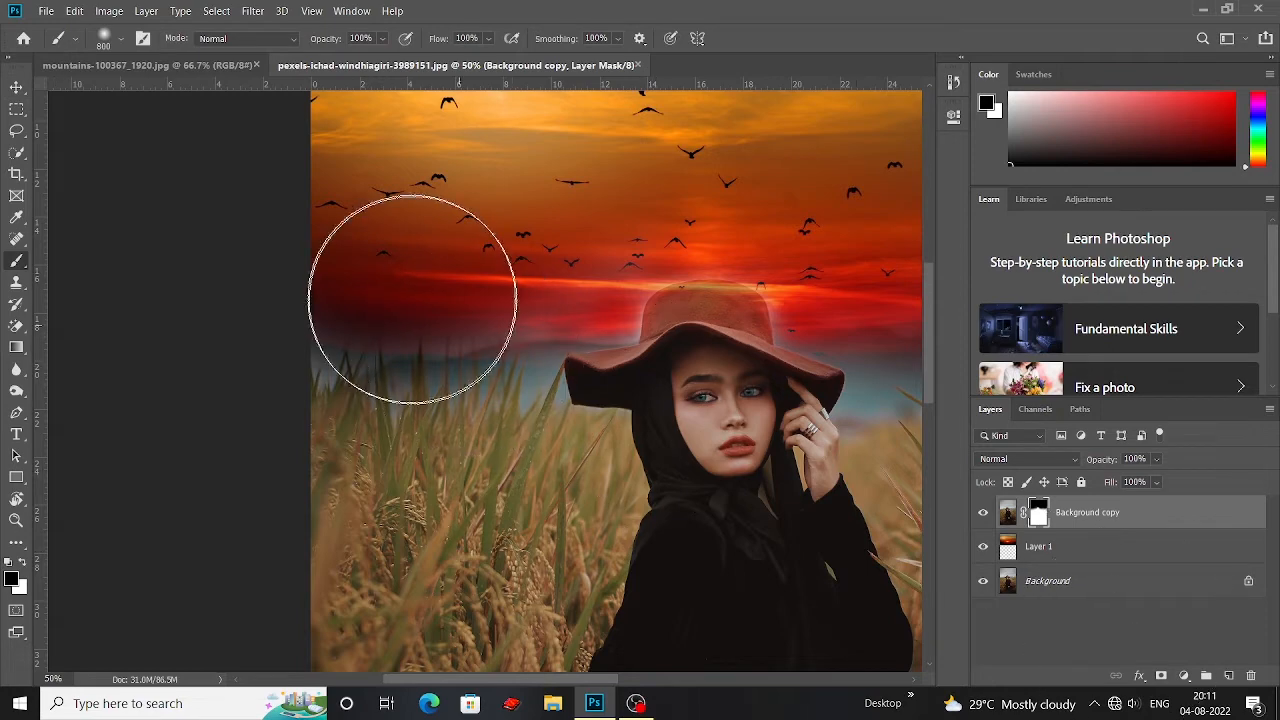
left_click(381, 38)
left_click_drag(412, 58, 330, 62)
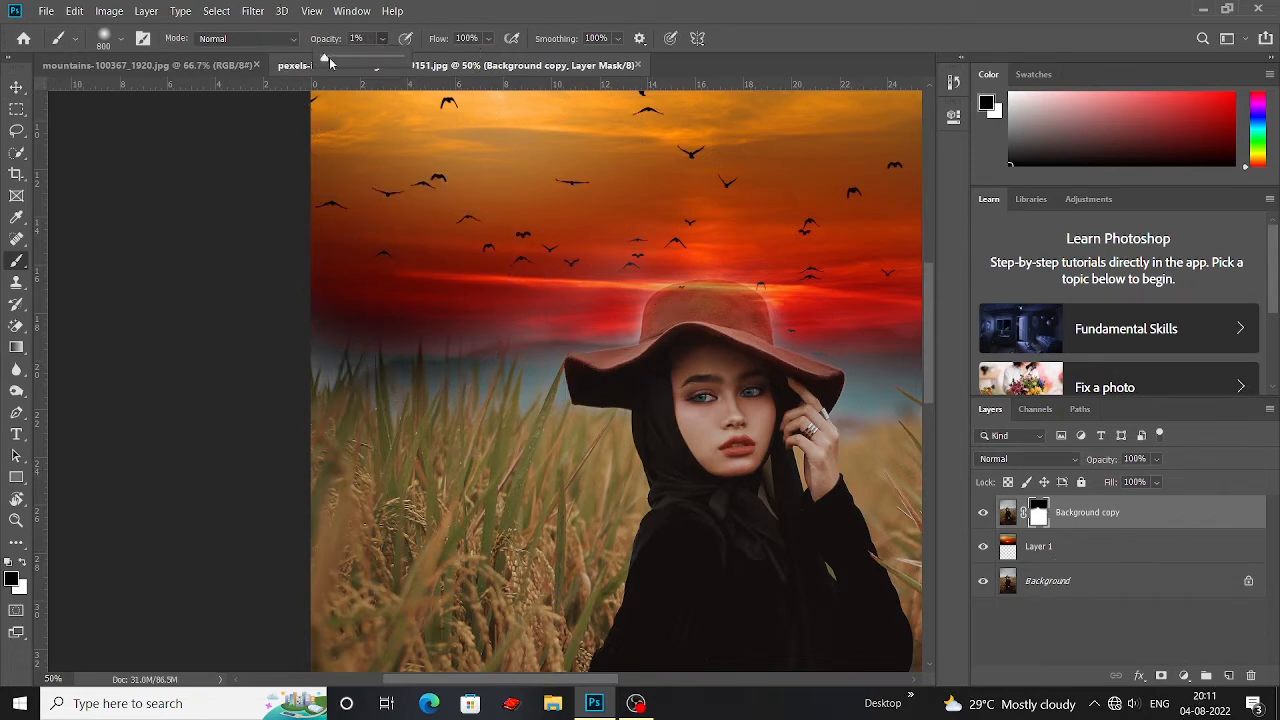
mouse_move(500, 271)
left_mouse_down()
mouse_move(391, 334)
mouse_move(266, 323)
mouse_move(362, 335)
mouse_move(480, 316)
mouse_move(289, 363)
mouse_move(169, 345)
left_mouse_up()
key("space")
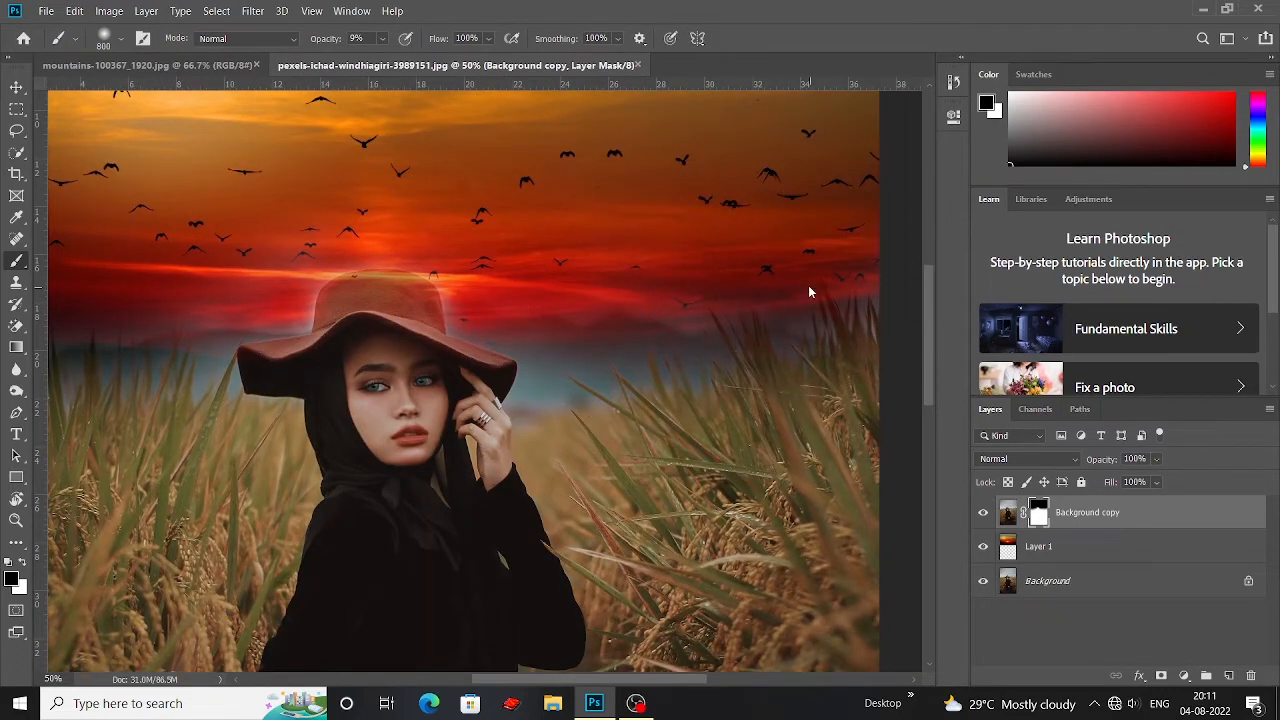
key("space")
left_click_drag(661, 320, 786, 307)
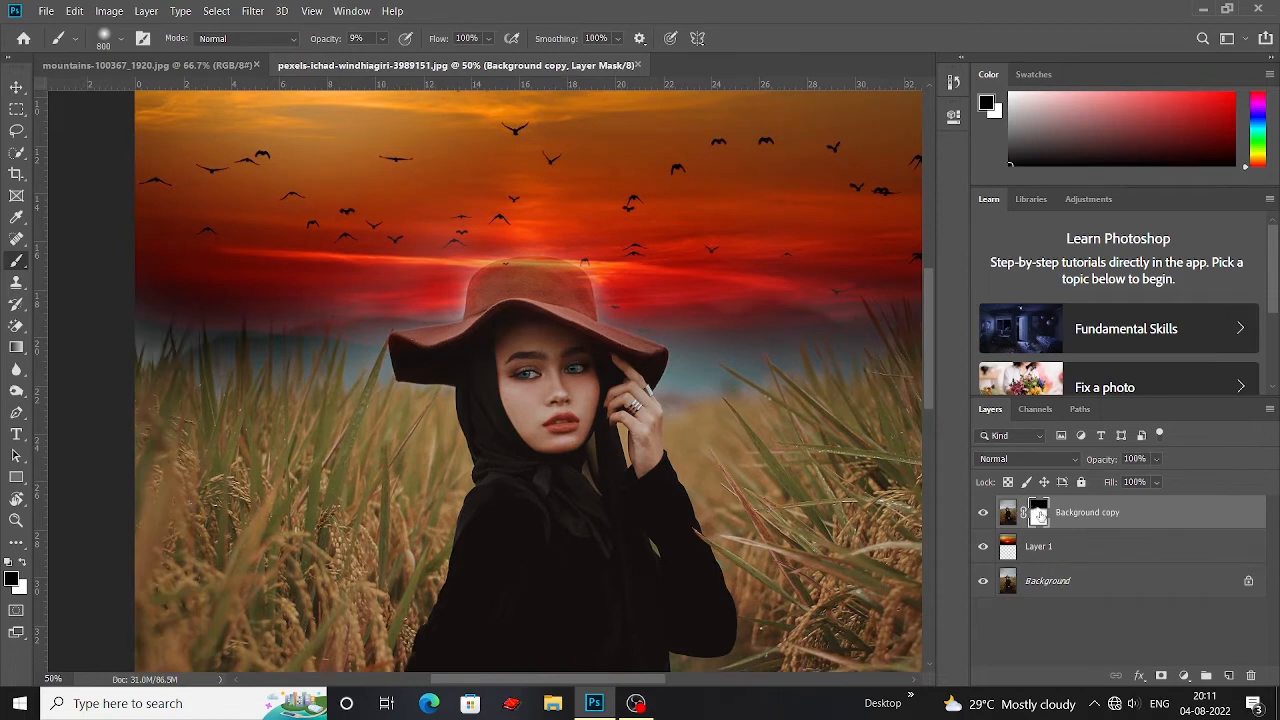
Switch the painting color to white and reduce the brush to 200 px for work on the Background copy mask
left_click(26, 564)
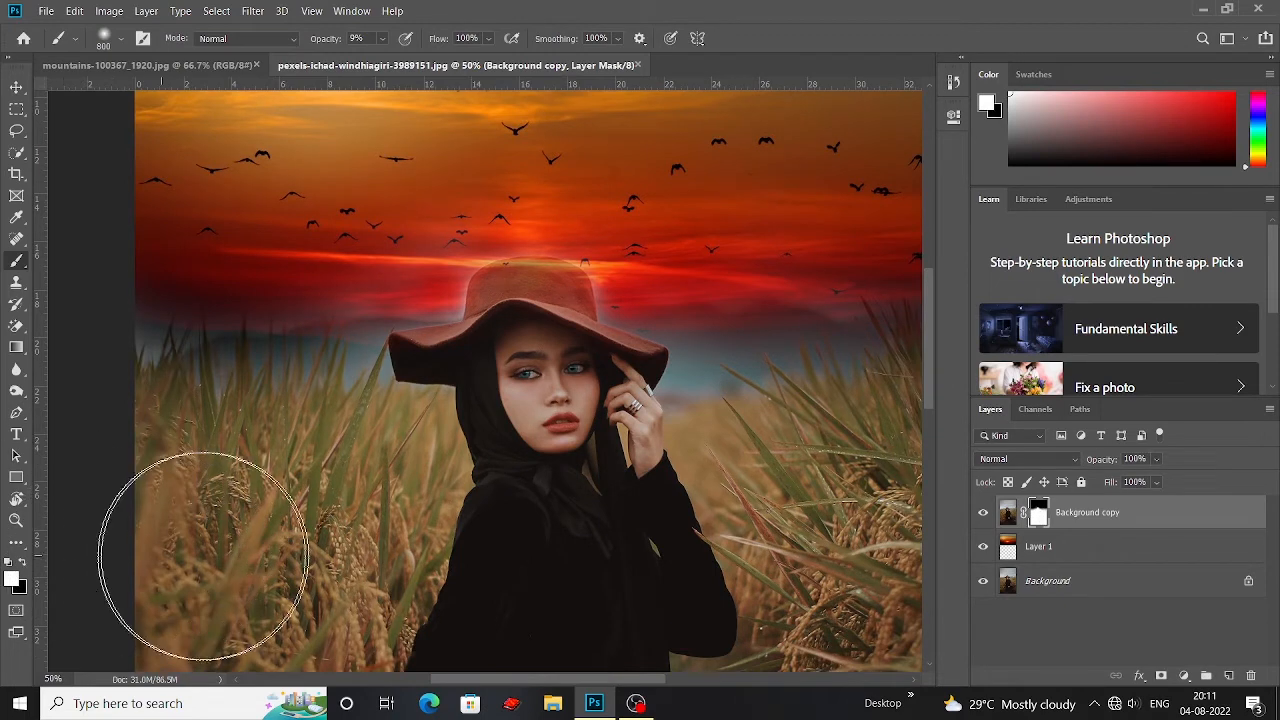
key("p")
key("b")
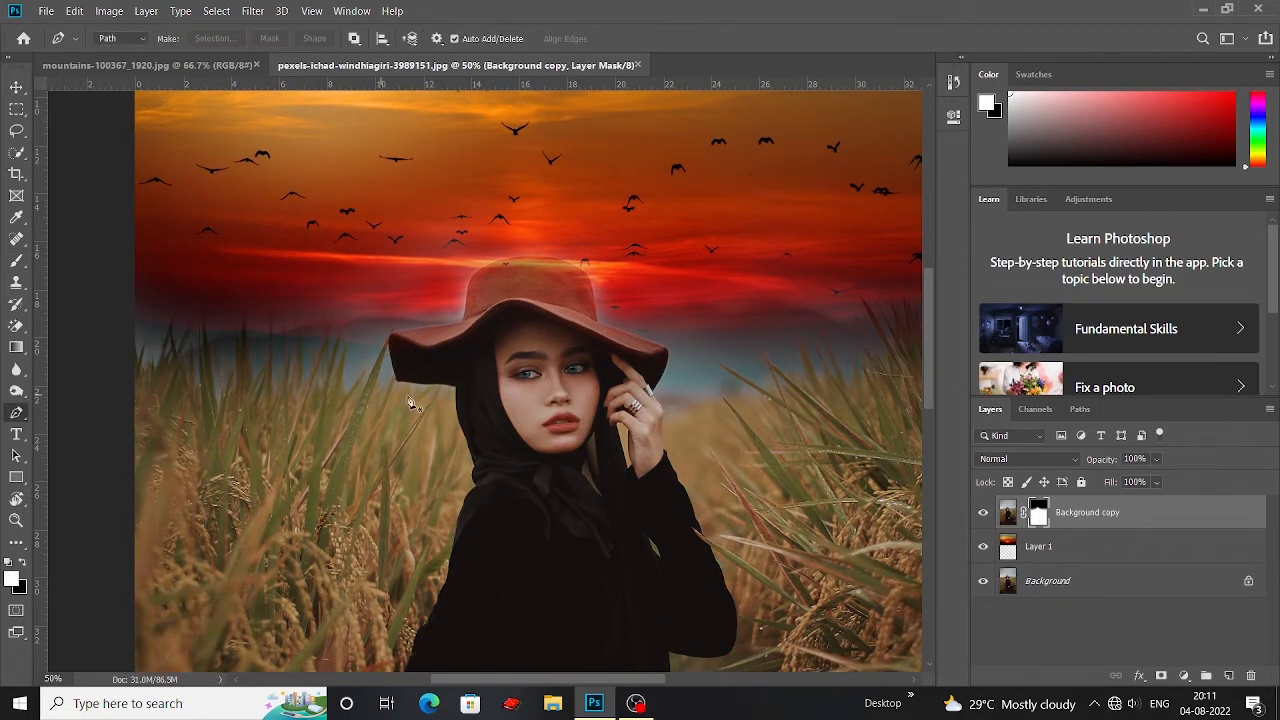
key("bracketleft")
key("bracketleft")
key("bracketleft")
key("bracketleft")
key("bracketleft")
key("bracketleft")
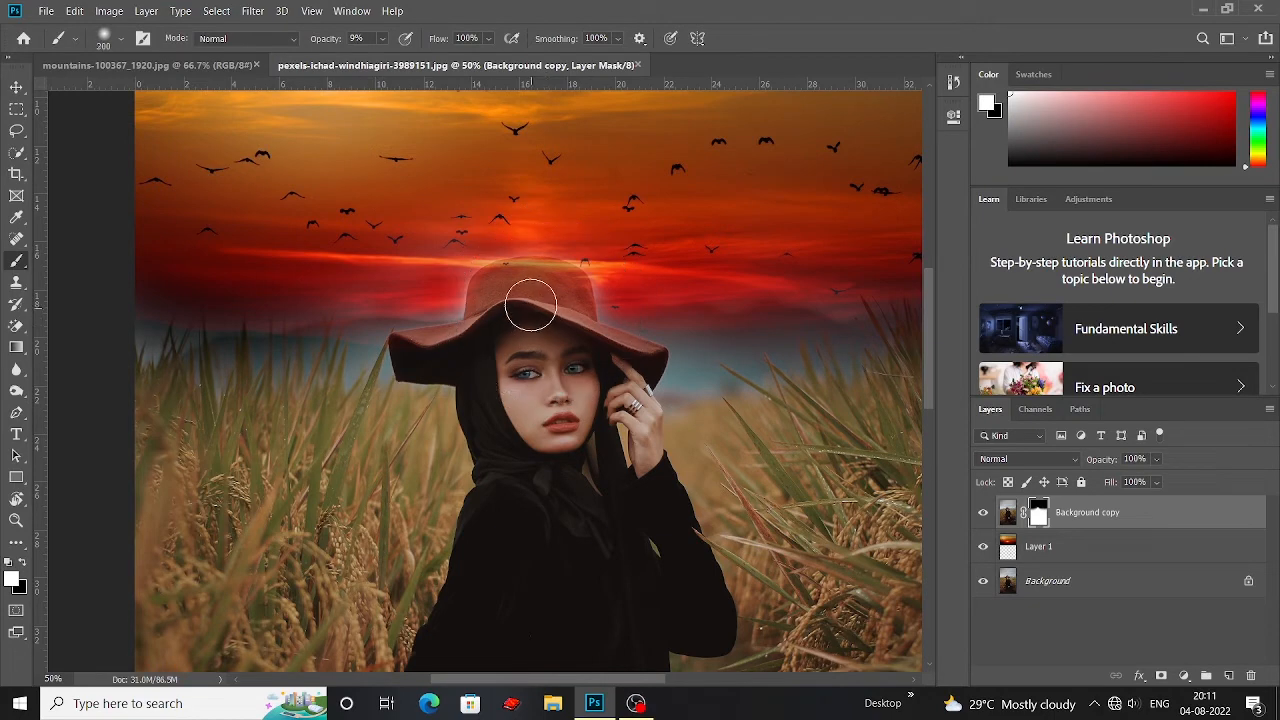
Set the brush opacity to 53% and paint white on the mask over the hat's crown
key("ctrl+plus")
key("ctrl+plus")
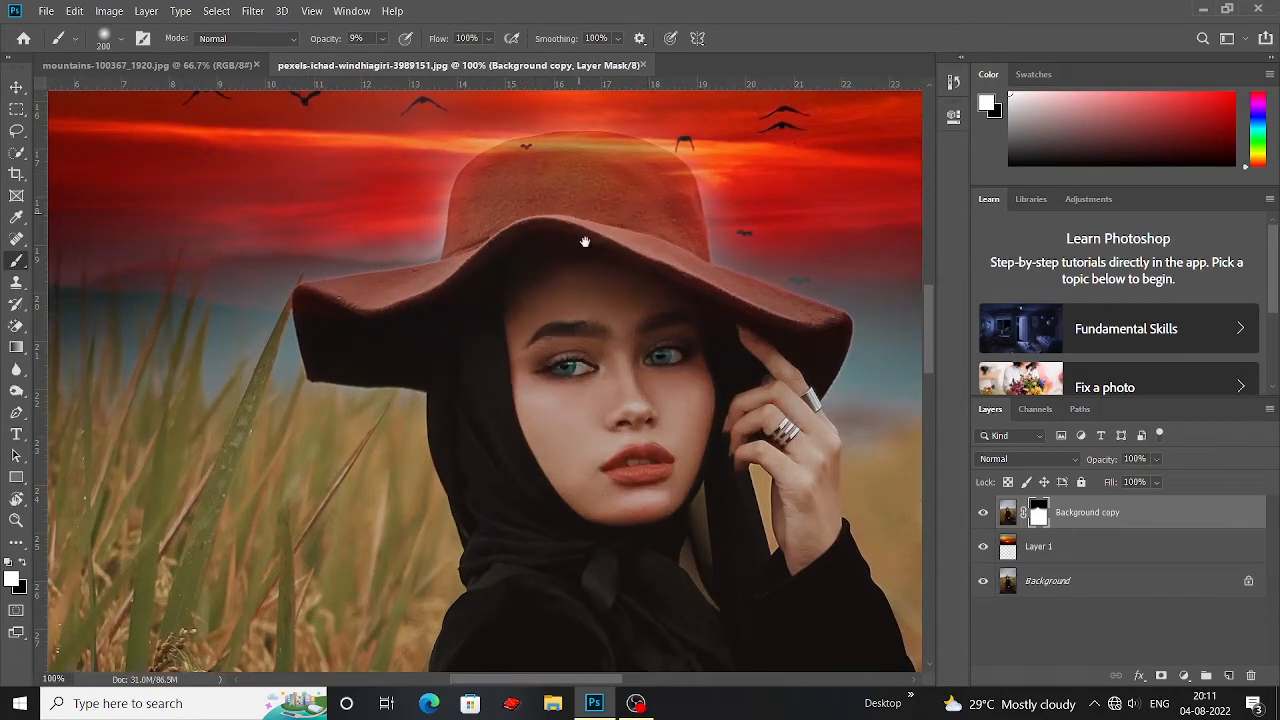
scroll(580, 246, "up", 1)
mouse_move(596, 271)
left_mouse_down()
mouse_move(647, 270)
mouse_move(647, 300)
mouse_move(645, 277)
mouse_move(550, 255)
left_mouse_up()
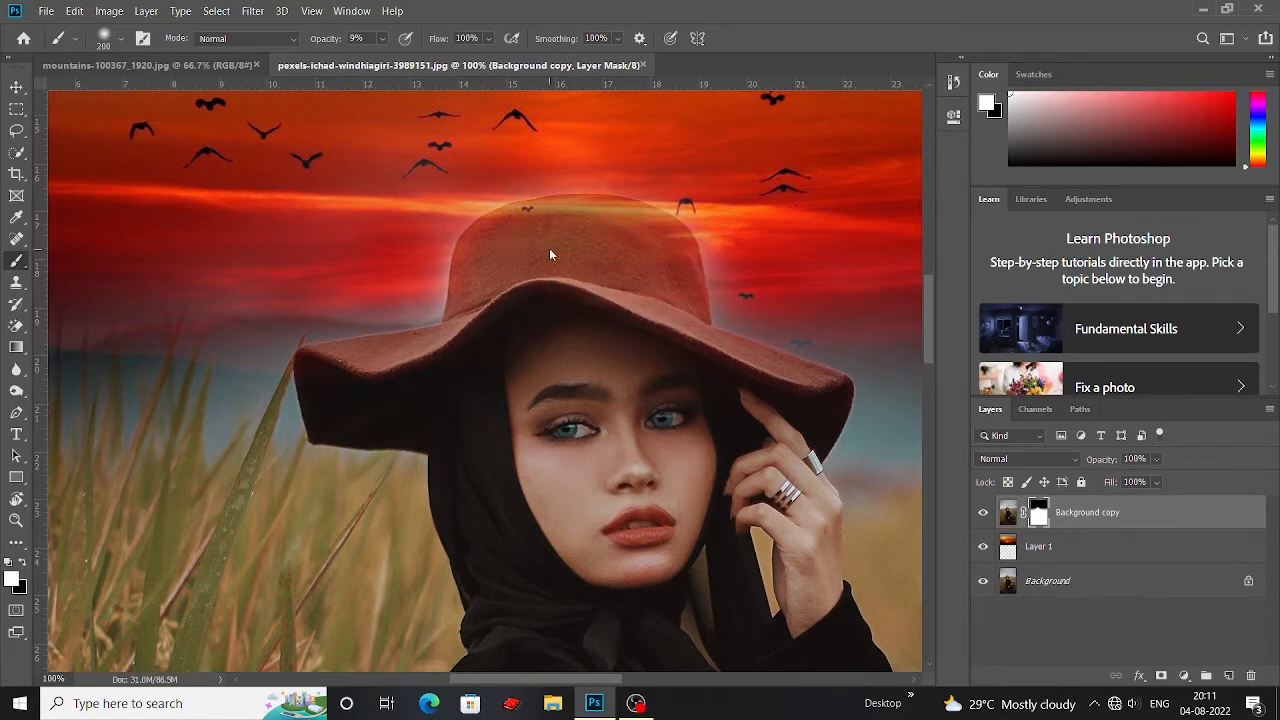
left_click(382, 38)
left_click_drag(387, 59, 421, 59)
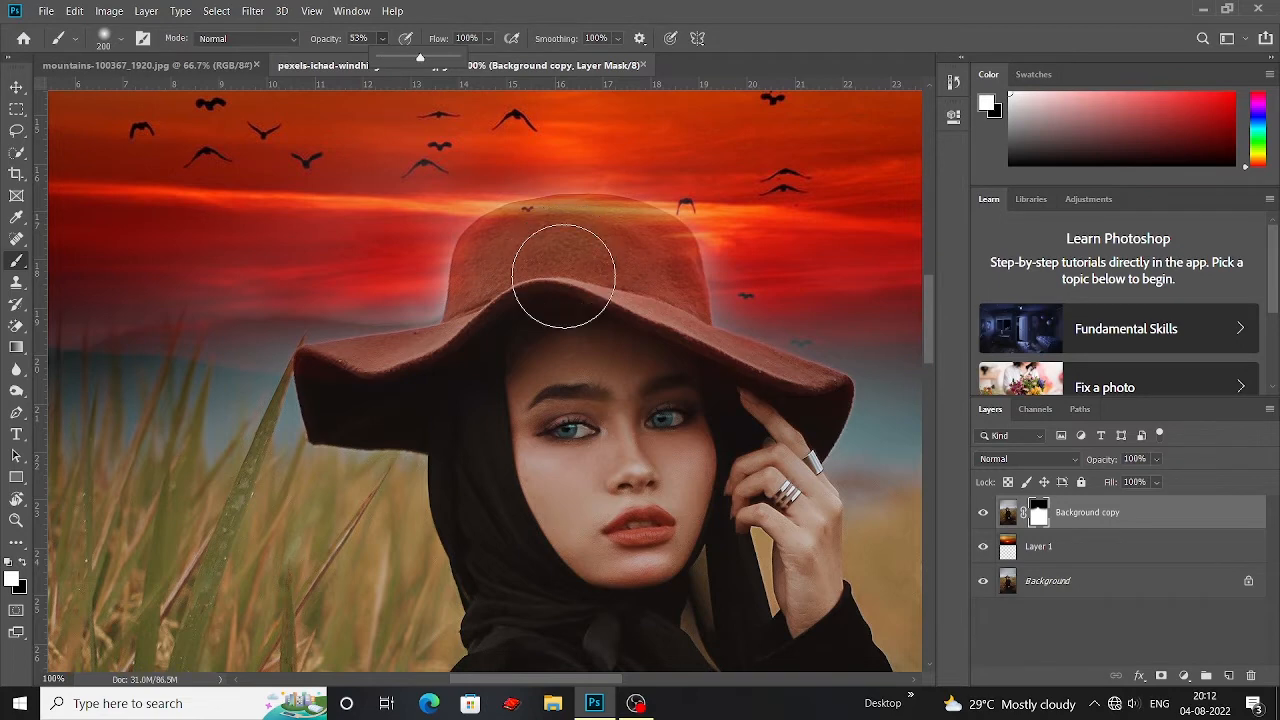
left_click_drag(563, 272, 629, 273)
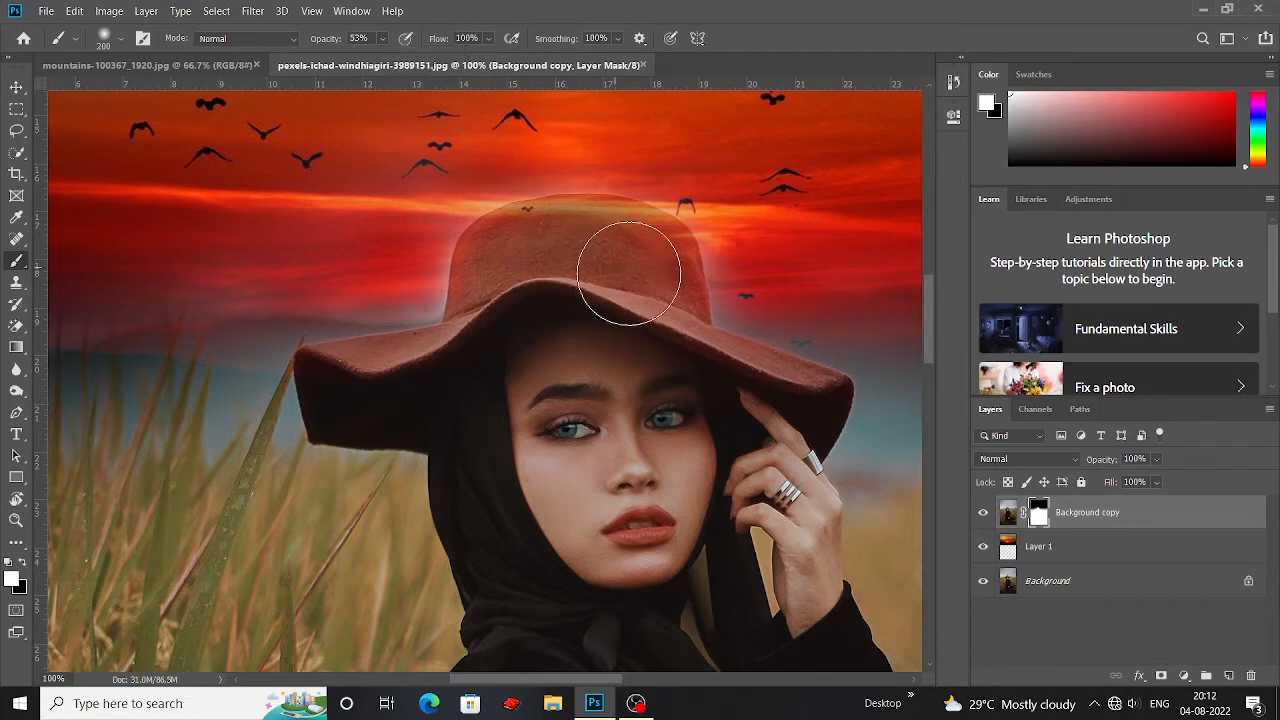
Switch to a hard-edged brush and paint white on the mask across the hat's crown to restore its solid edge
left_click(121, 40)
left_click(99, 218)
left_click(583, 279)
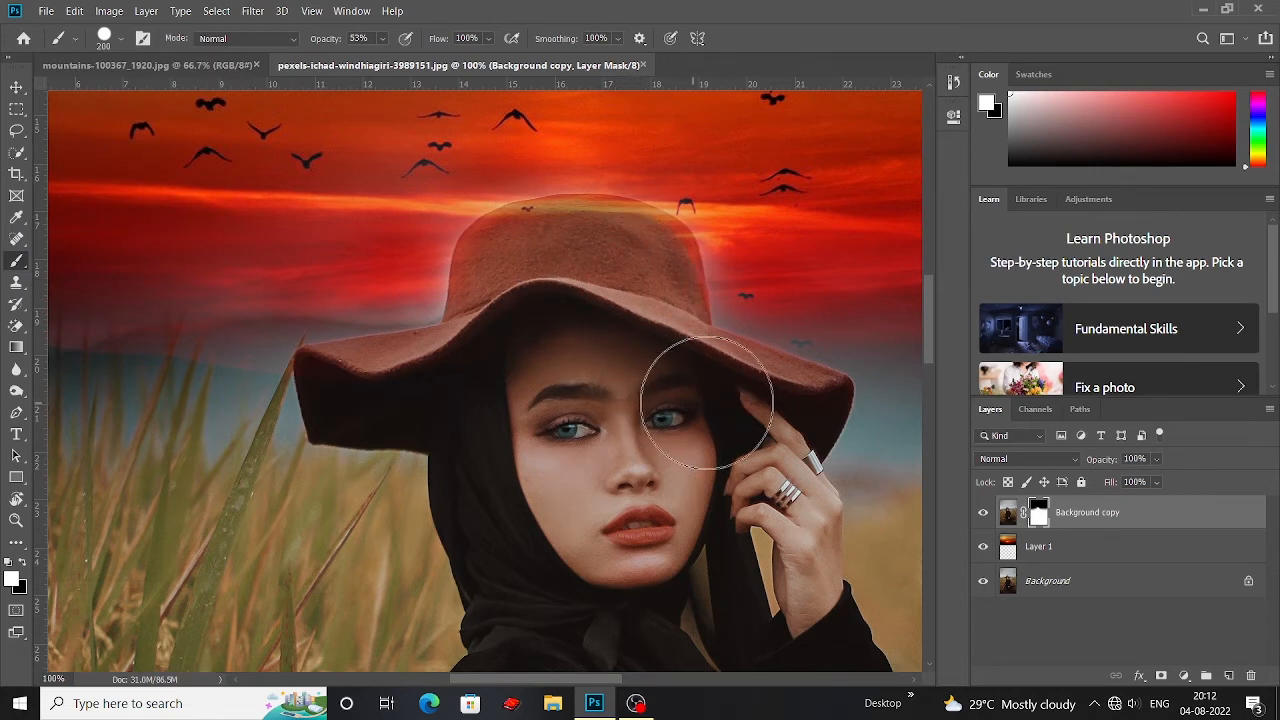
key("space")
left_click_drag(581, 286, 600, 319)
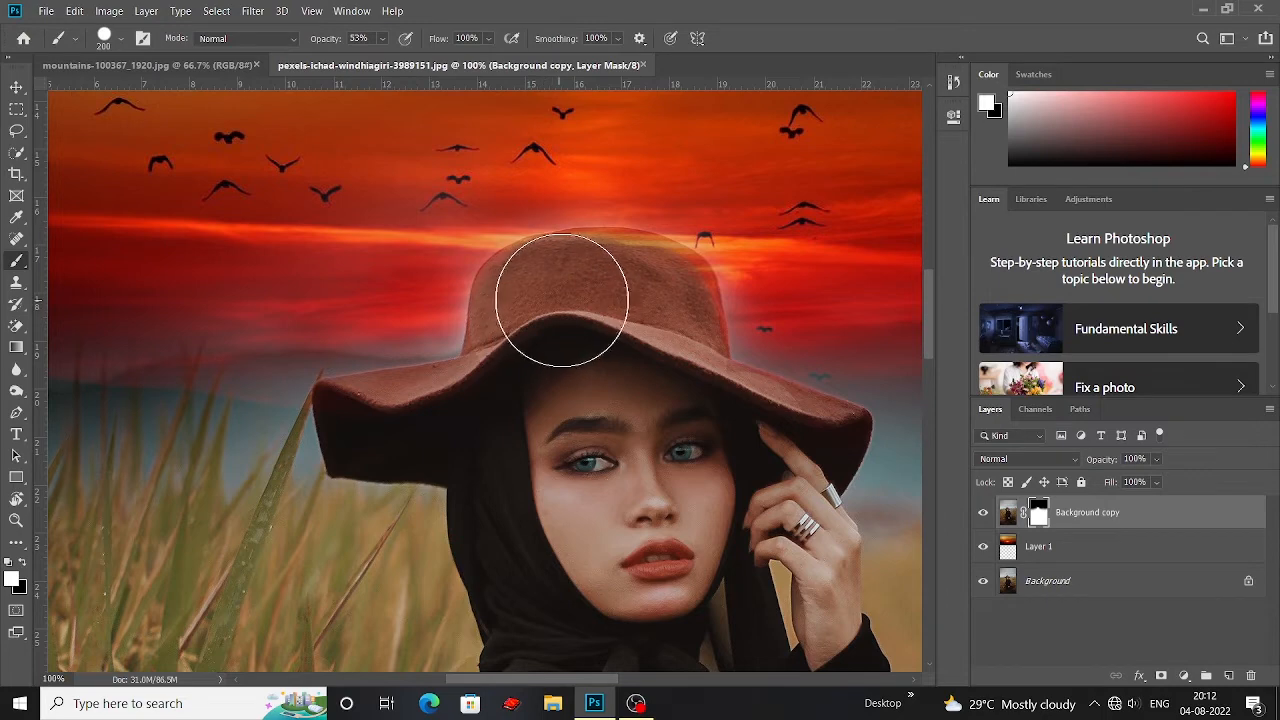
mouse_move(600, 296)
left_mouse_down()
mouse_move(651, 304)
mouse_move(660, 319)
left_mouse_up()
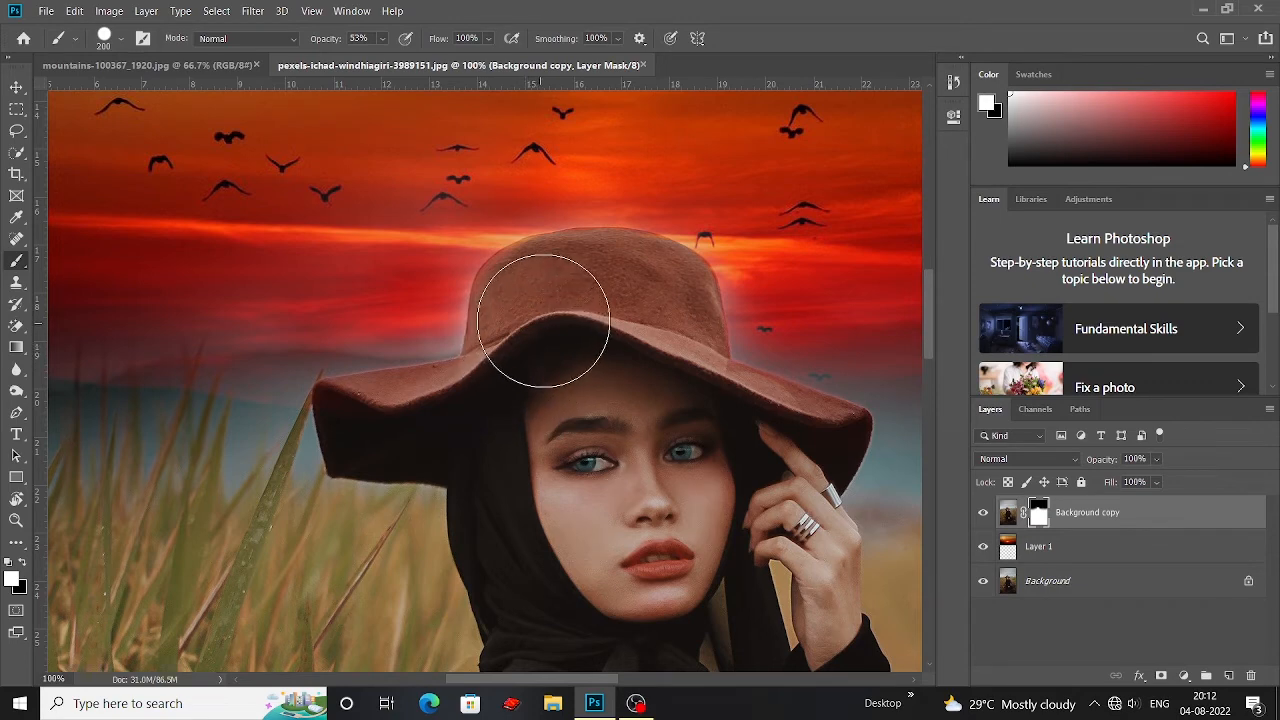
Examine the hat and the whole composite, comparing the image with the Background copy layer hidden and shown
left_click_drag(580, 351, 541, 289)
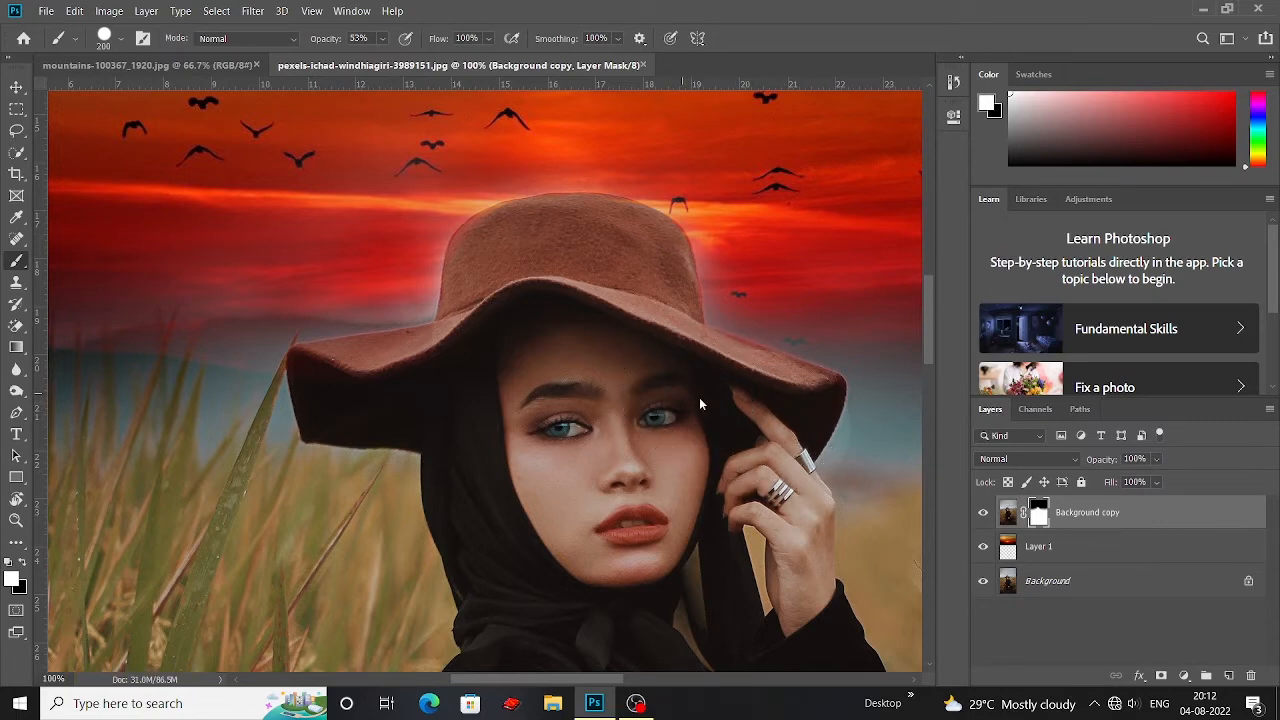
left_click_drag(611, 362, 601, 320)
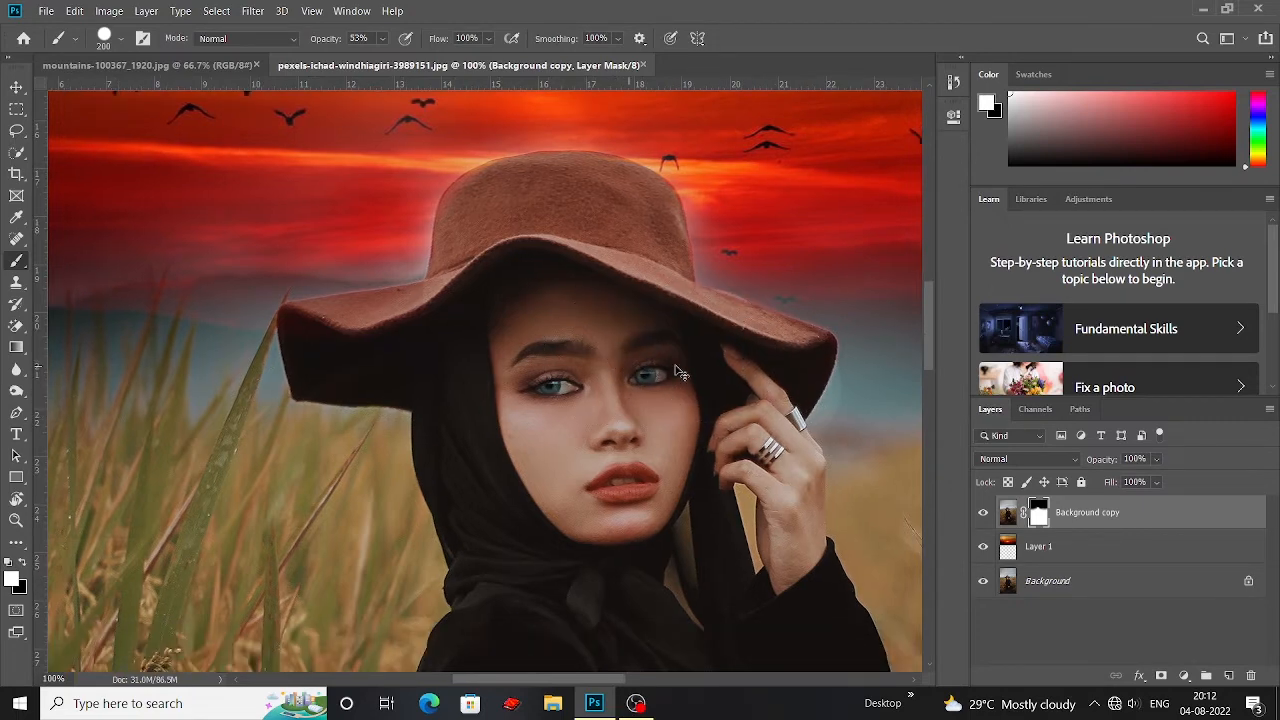
scroll(614, 376, "down", 4)
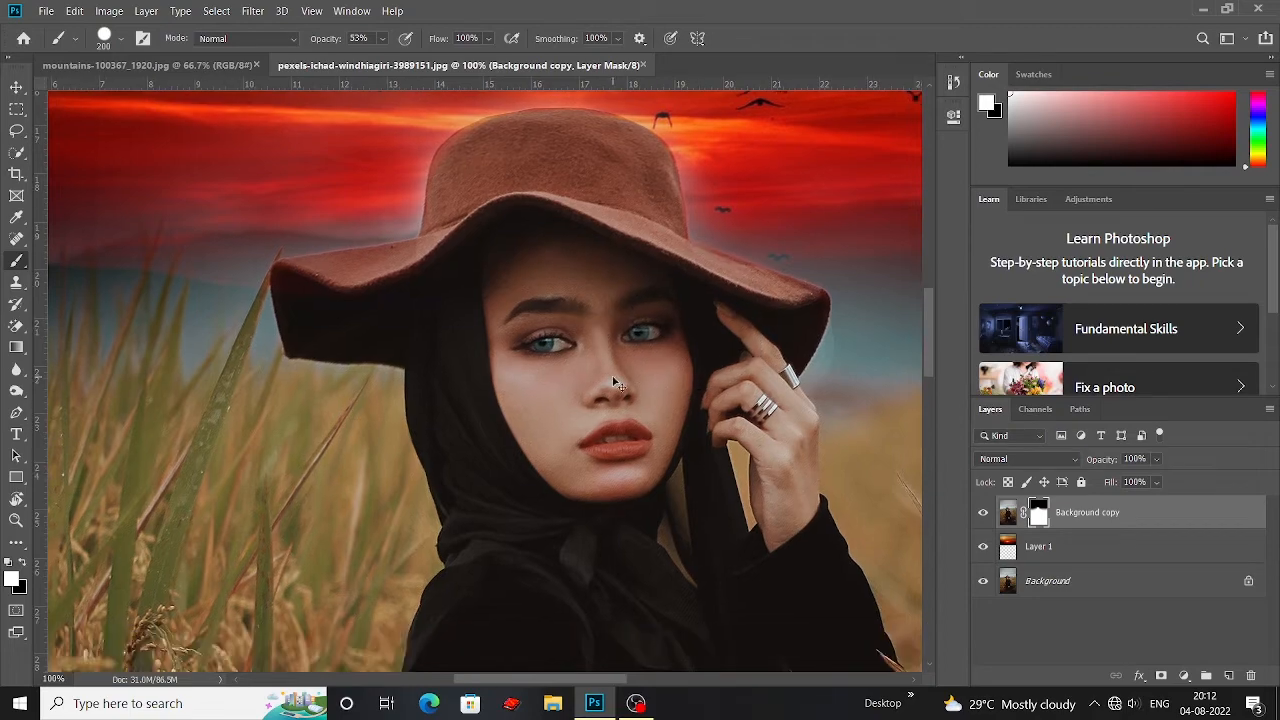
scroll(614, 380, "down", 3)
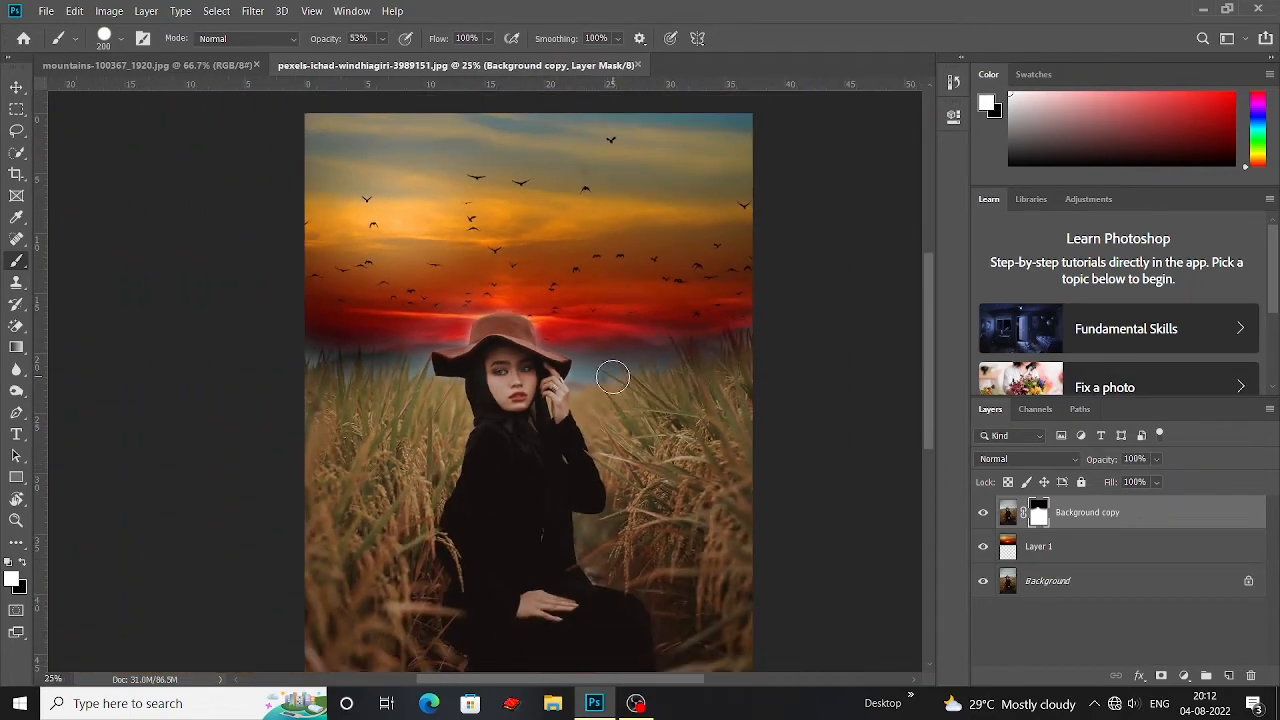
scroll(617, 385, "down", 1)
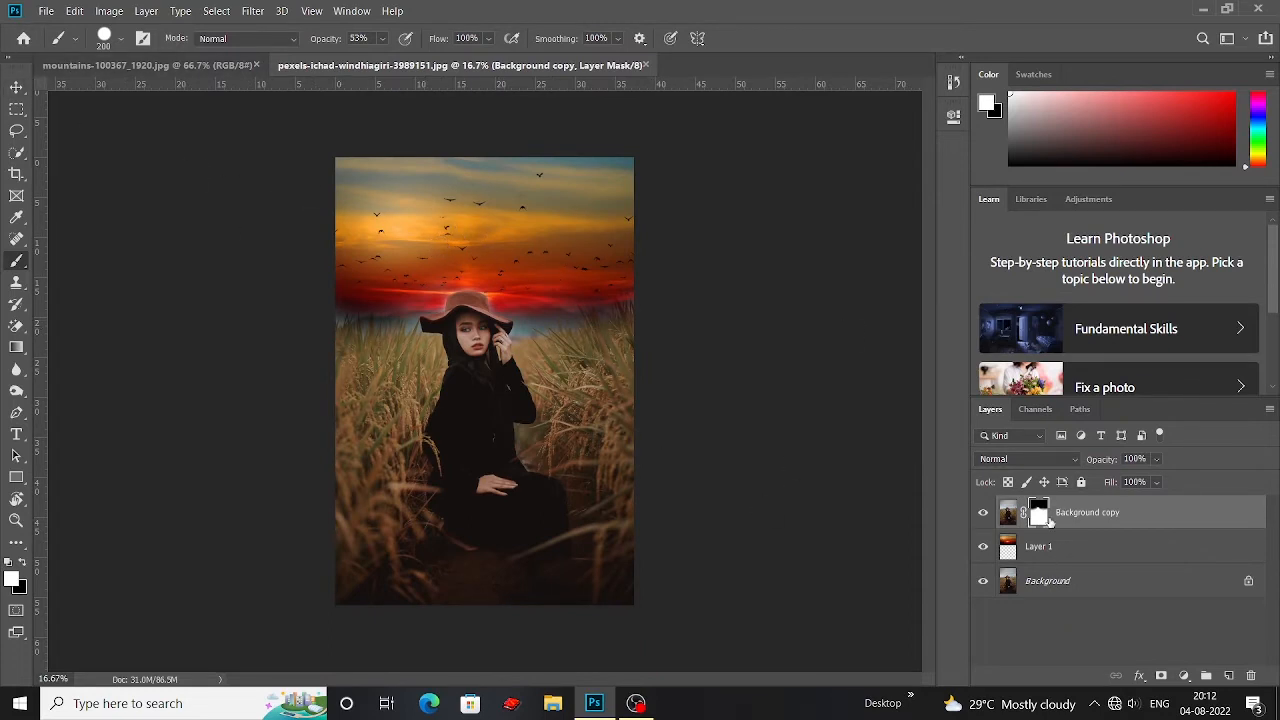
left_click(987, 515)
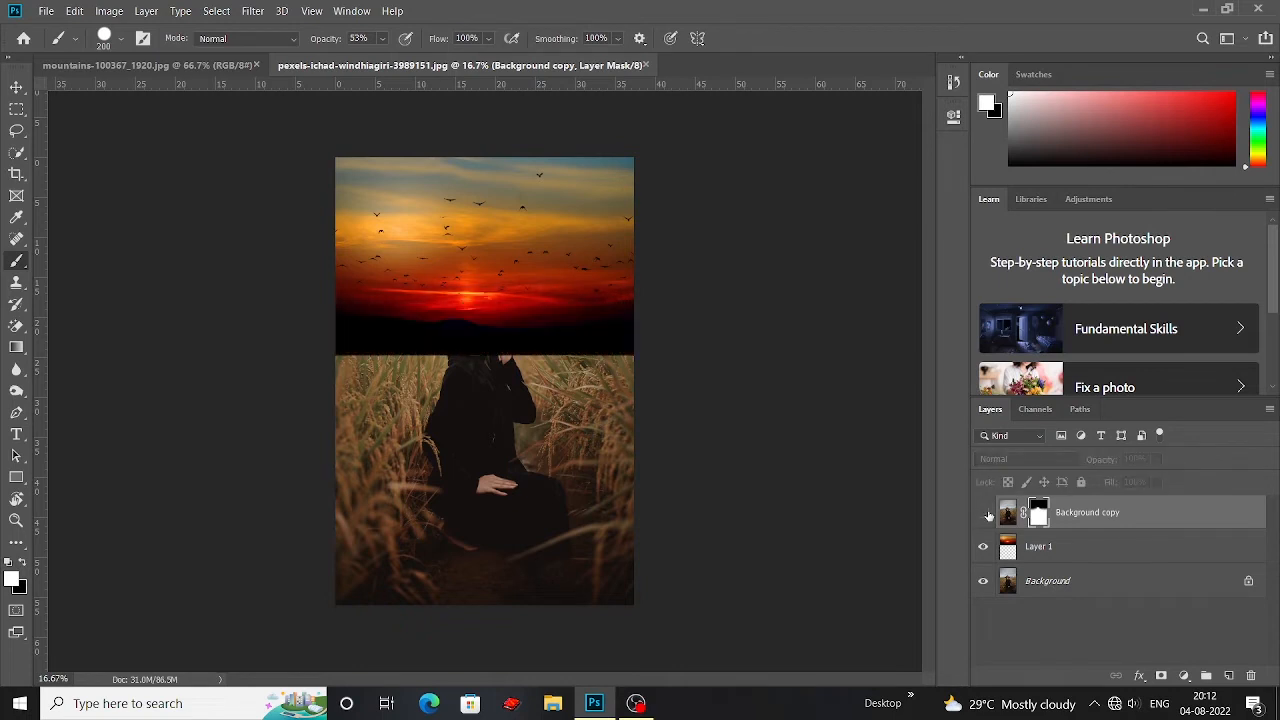
left_click(987, 515)
Merge the Background copy, Layer 1 and Background layers into one layer
left_click(1101, 520)
left_click(1077, 546, "shift")
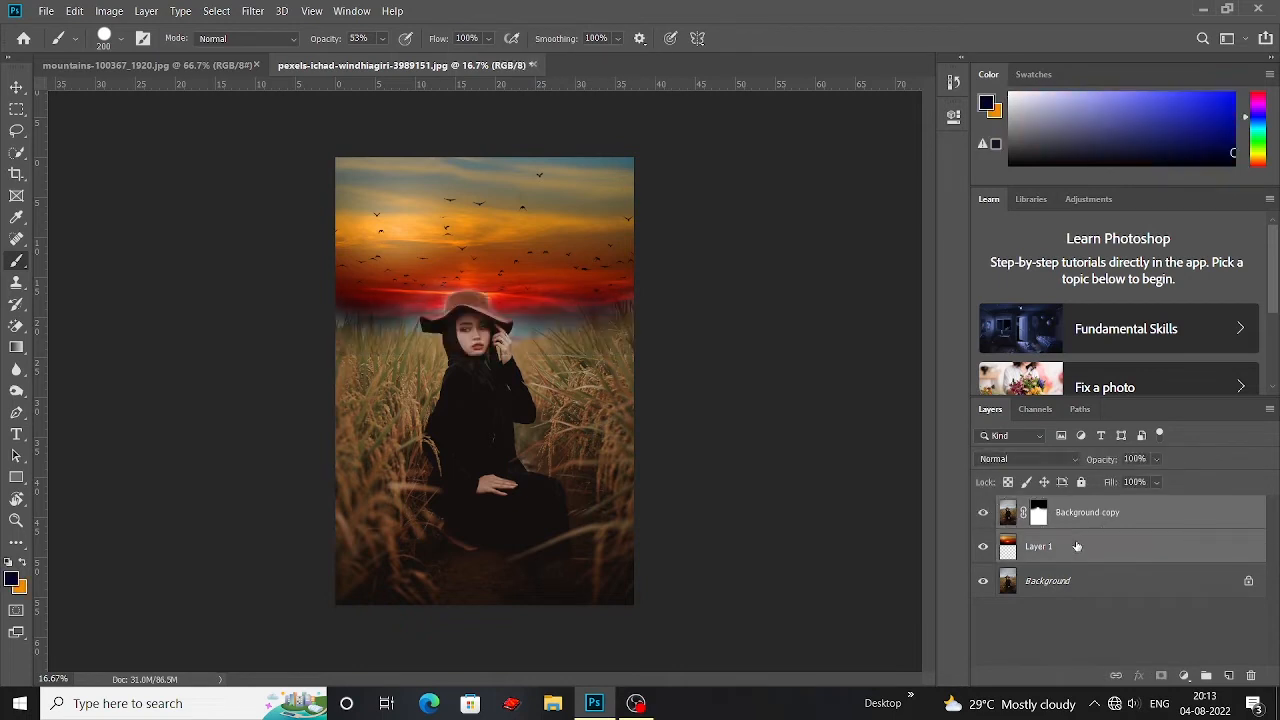
left_click(1074, 582, "shift")
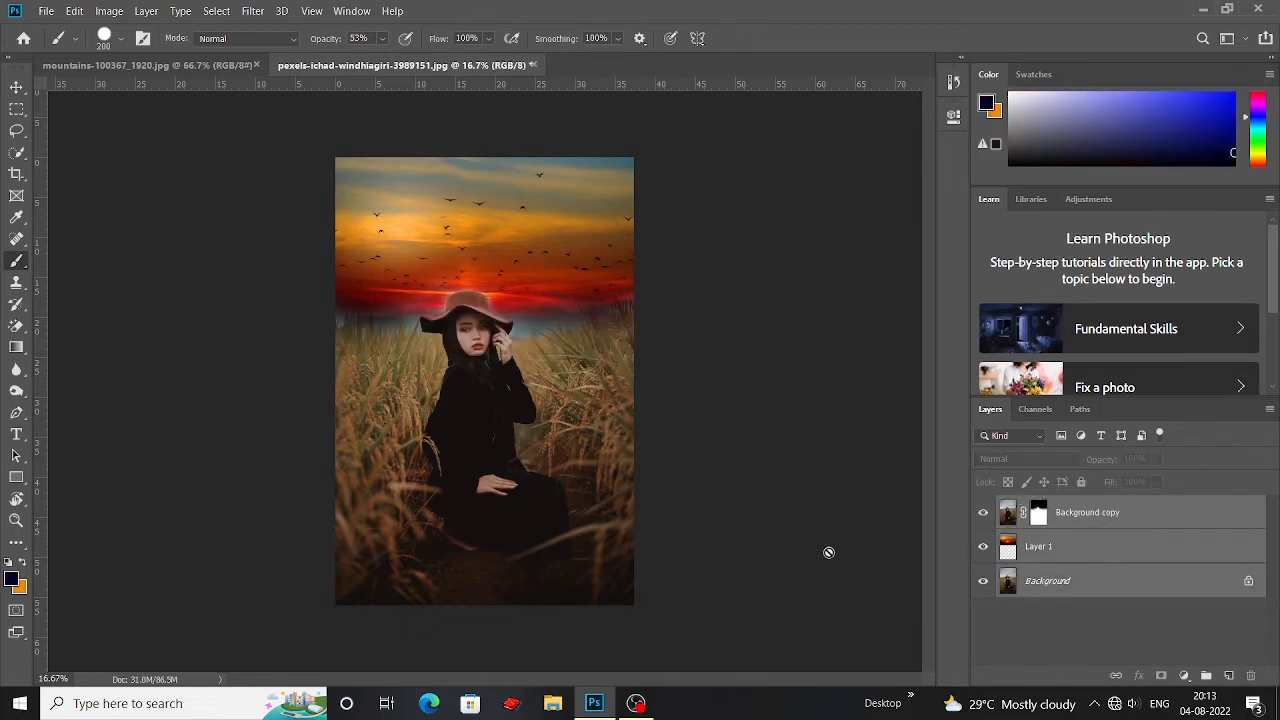
right_click(1050, 522)
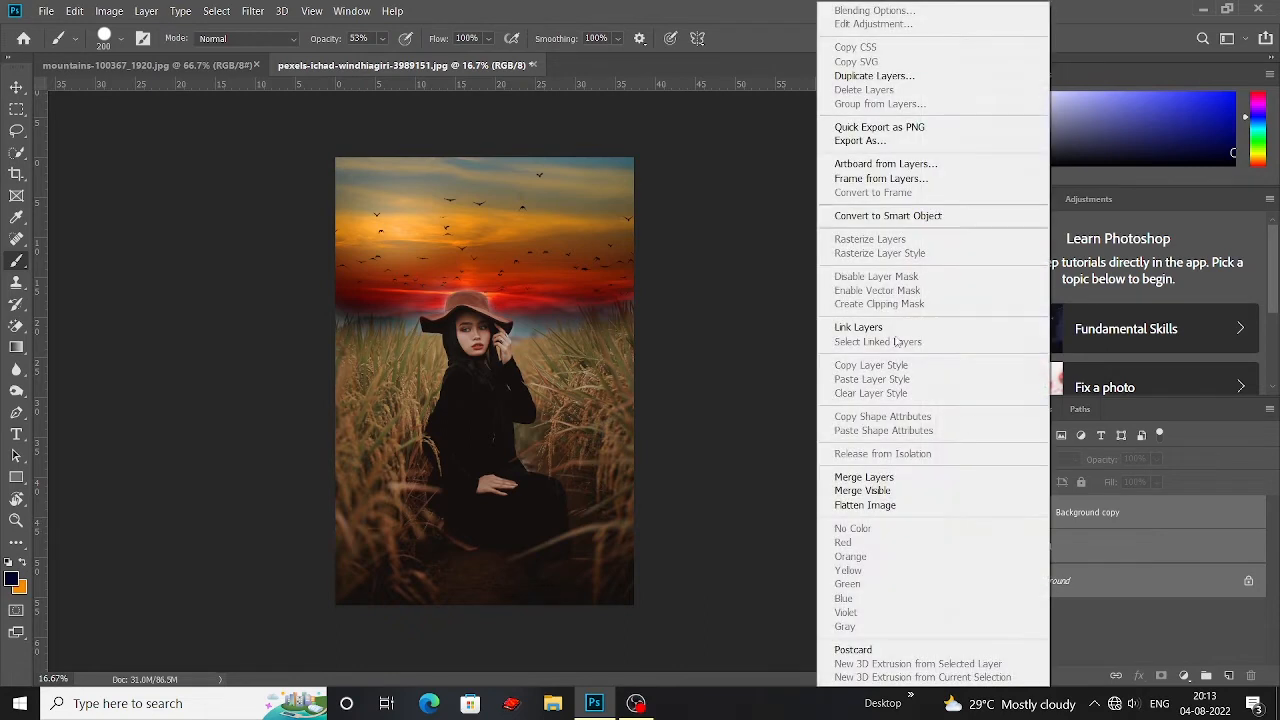
left_click(876, 476)
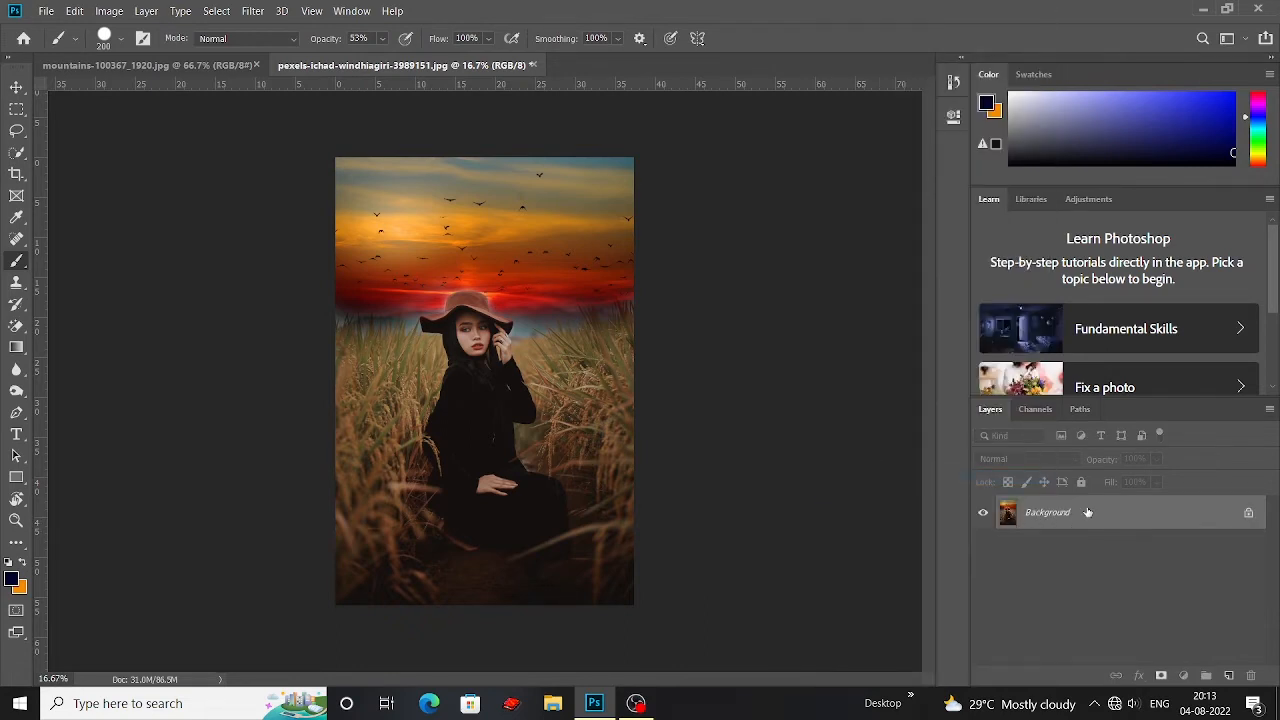
Duplicate the merged Background layer within the same document under the name Background copy
right_click(1088, 512)
left_click(1114, 340)
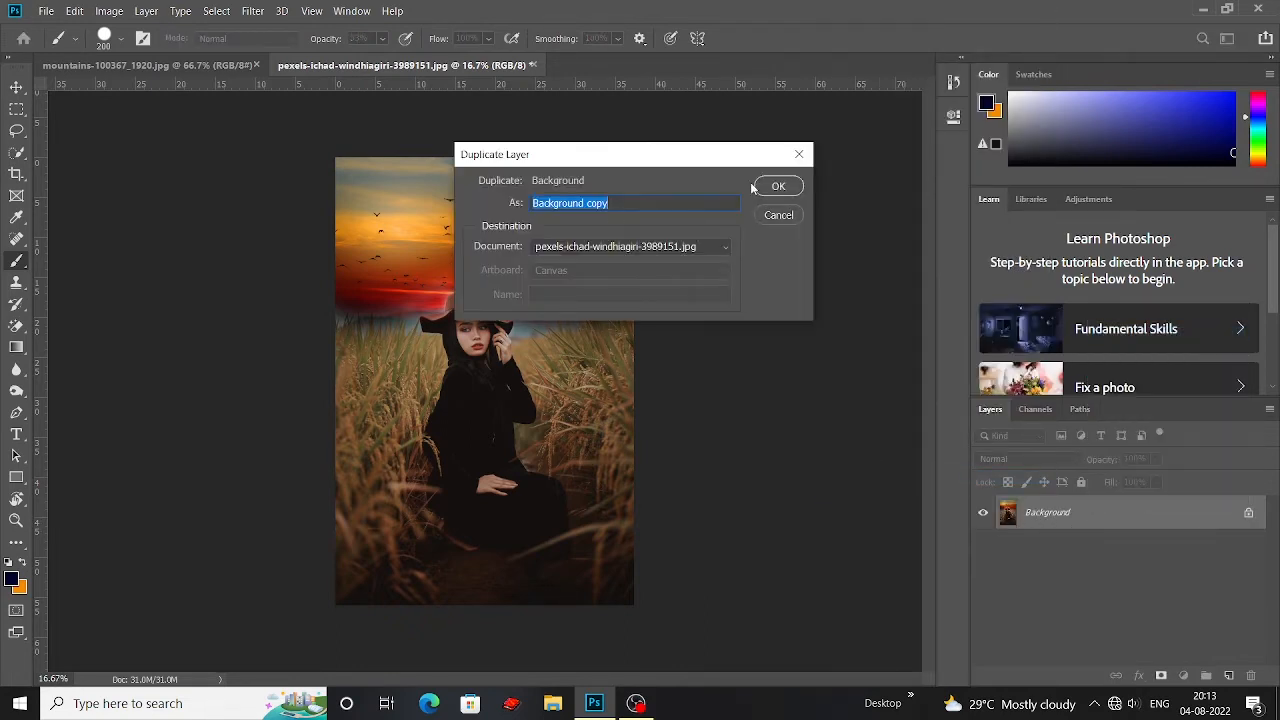
left_click(778, 188)
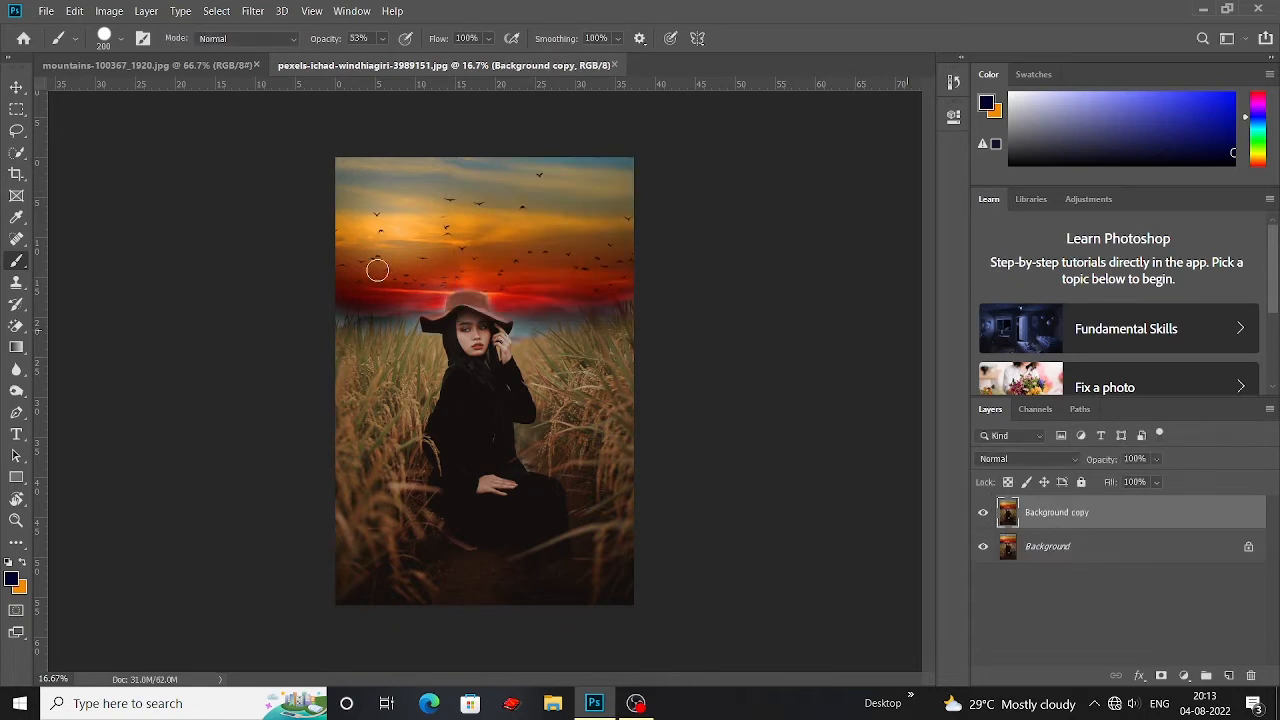
Open the Camera Raw Filter on Background copy and set Contrast to +21, Highlights to +14 and Shadows to +18
left_click(253, 11)
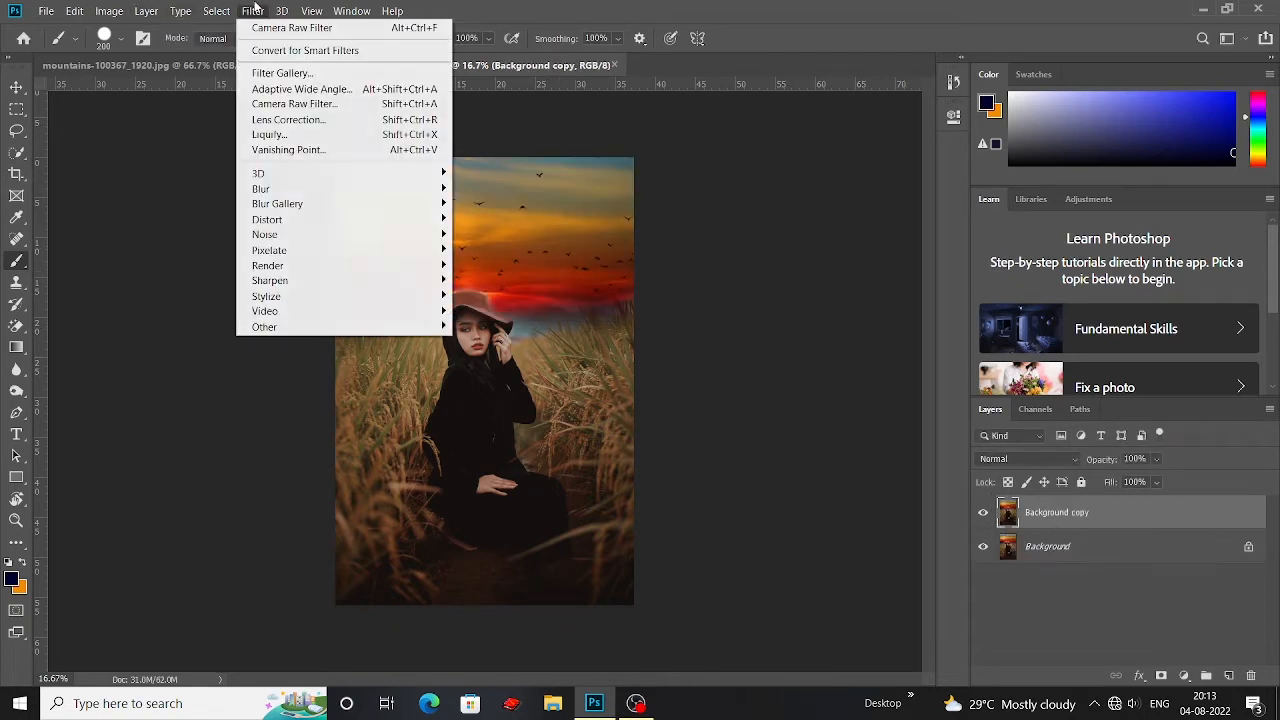
left_click(295, 103)
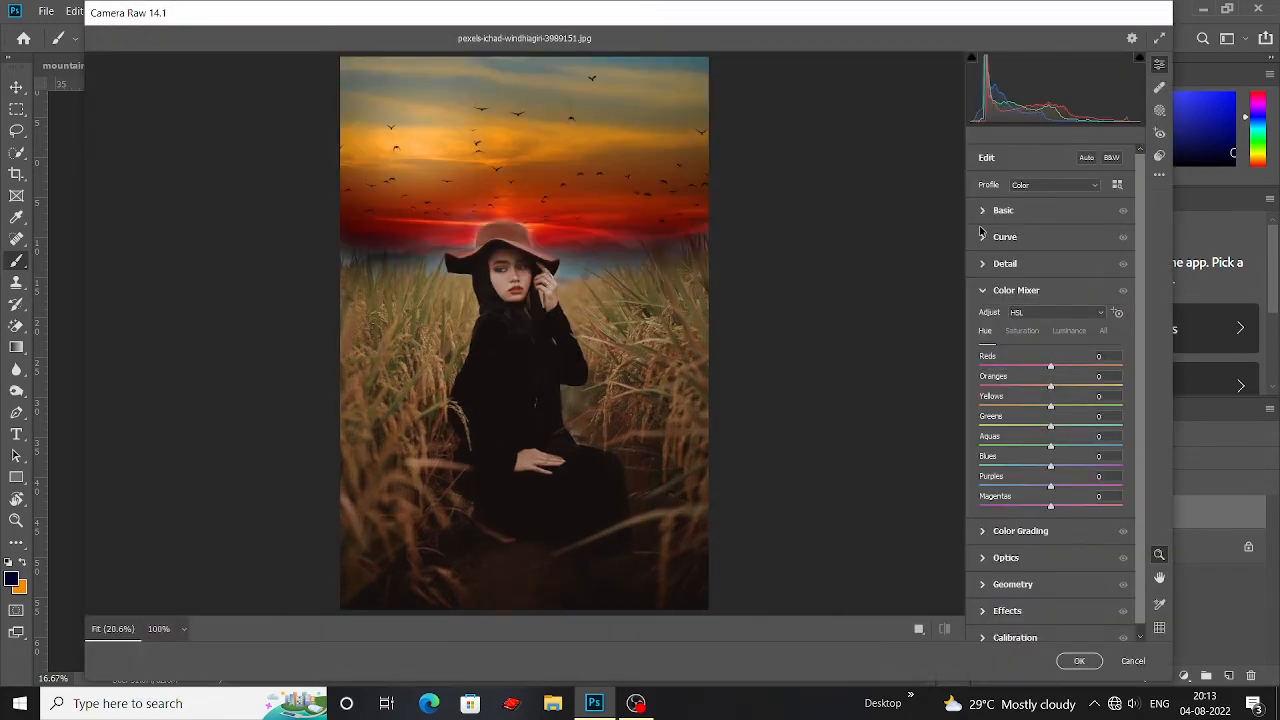
left_click(984, 211)
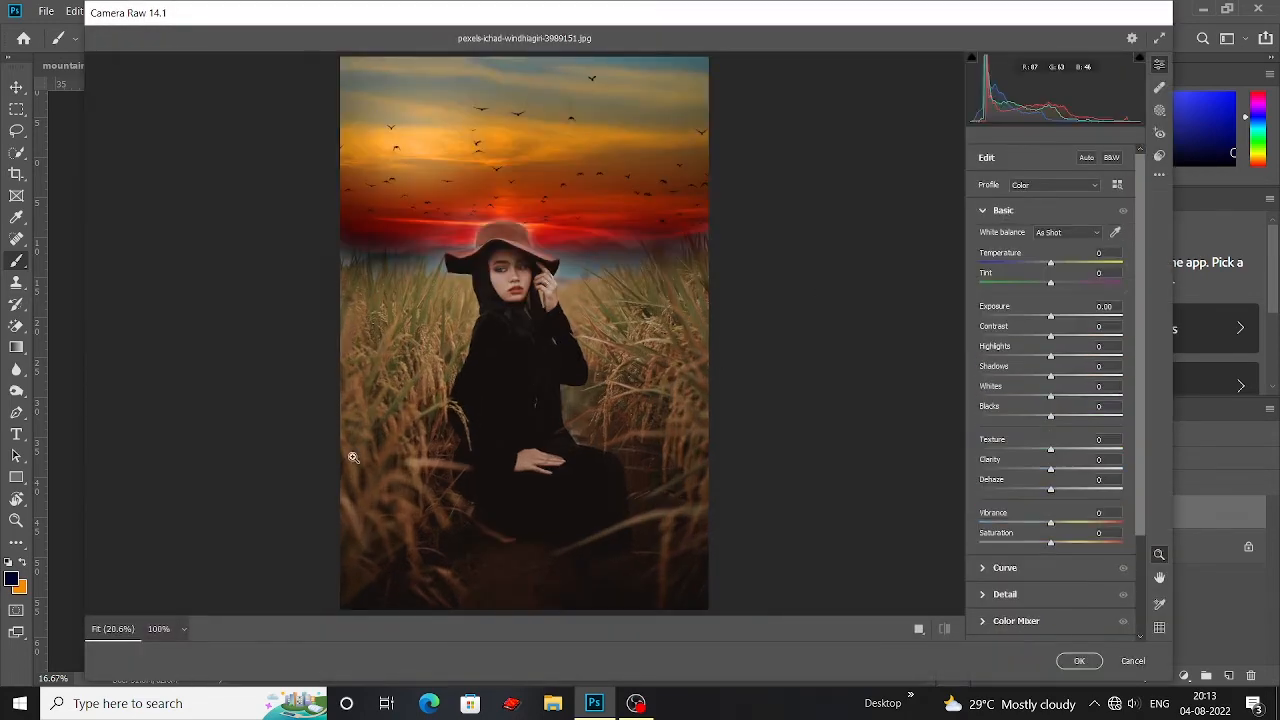
left_click_drag(509, 315, 559, 374)
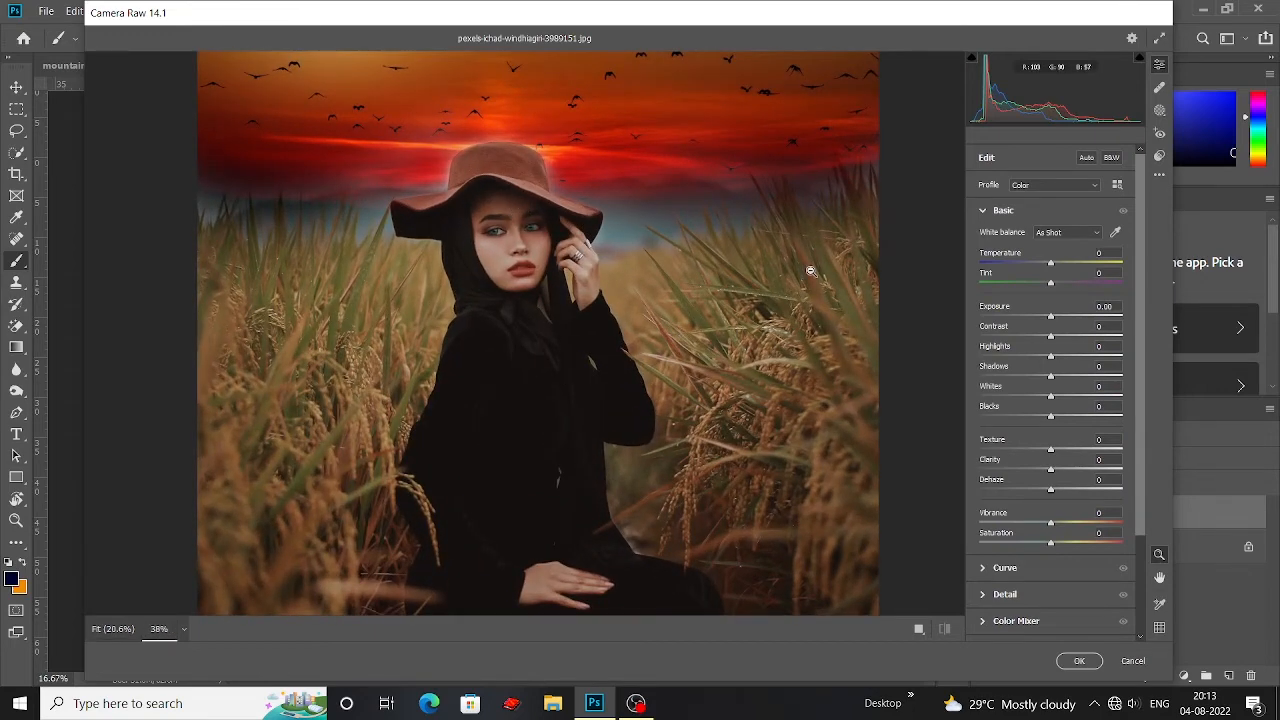
left_click_drag(1052, 337, 1066, 337)
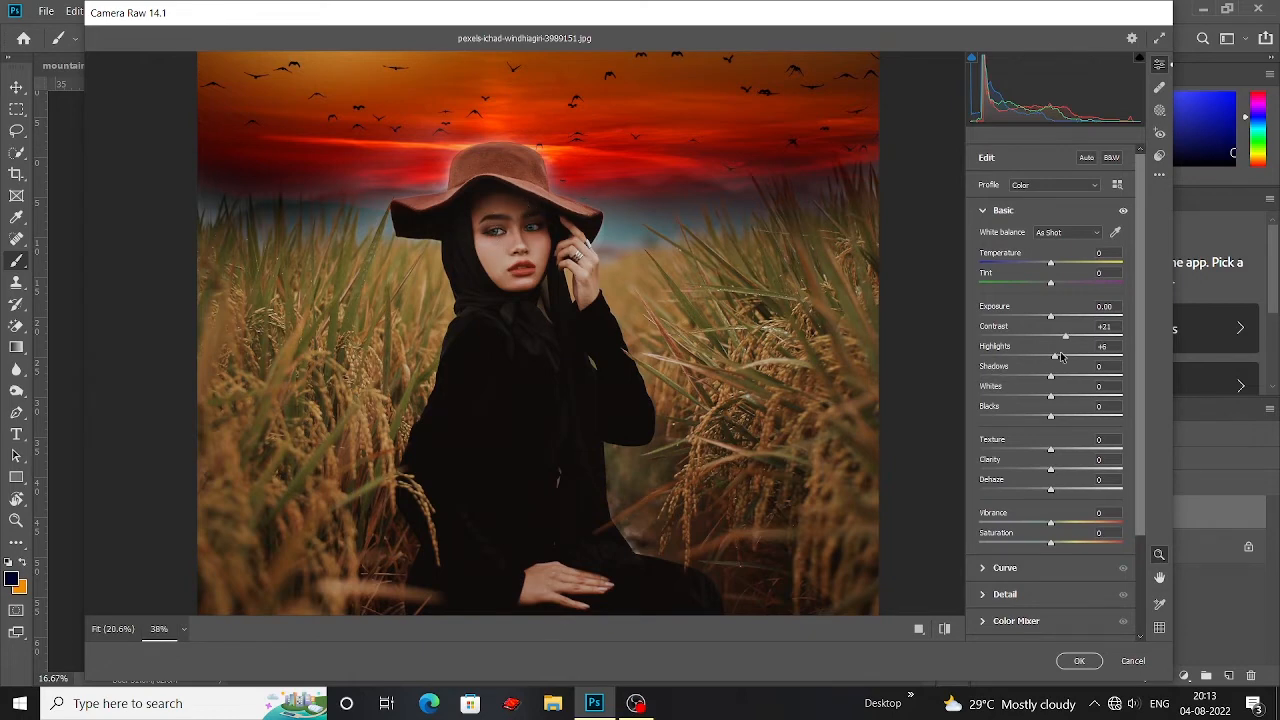
left_click_drag(1062, 356, 1066, 356)
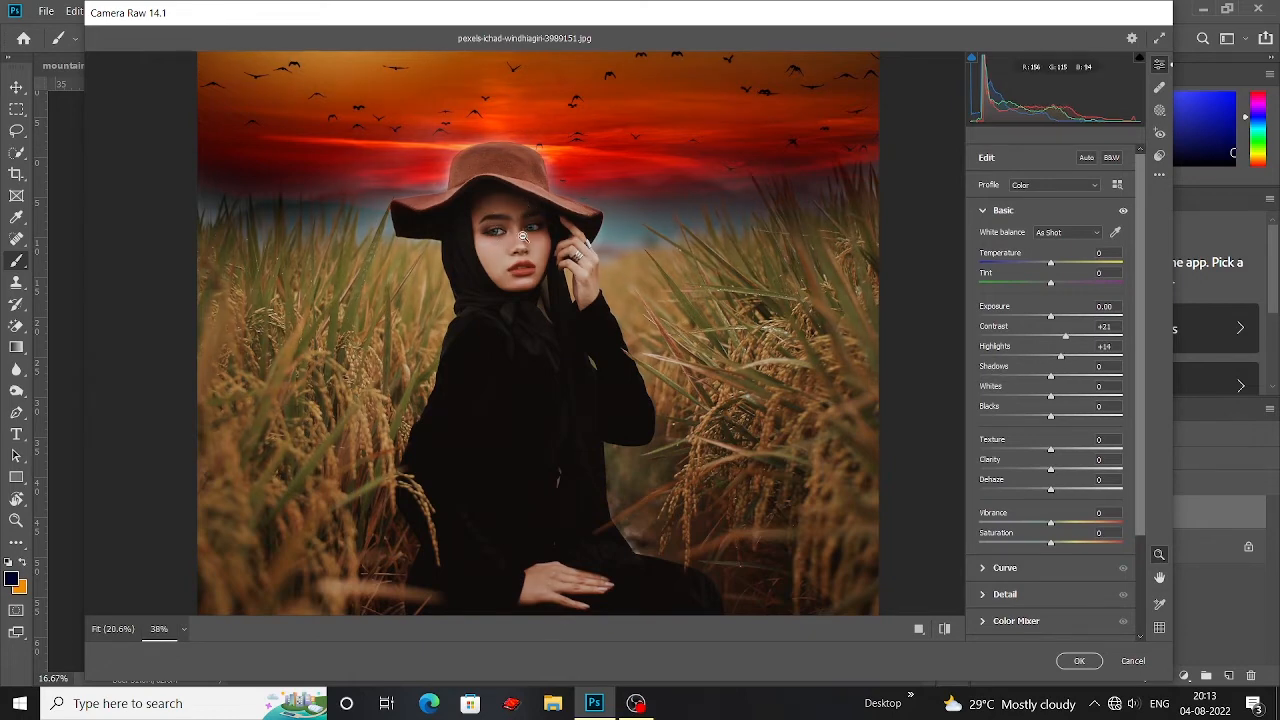
left_click_drag(1051, 377, 1066, 377)
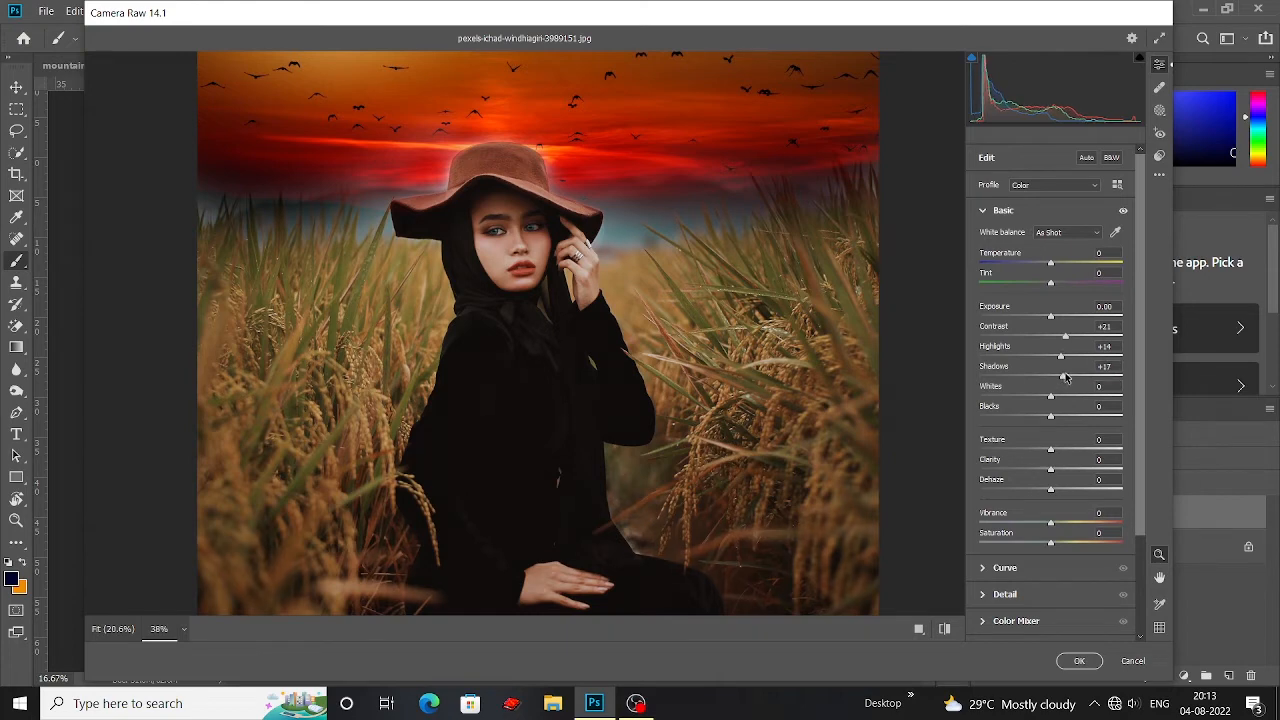
scroll(799, 415, "down", 3)
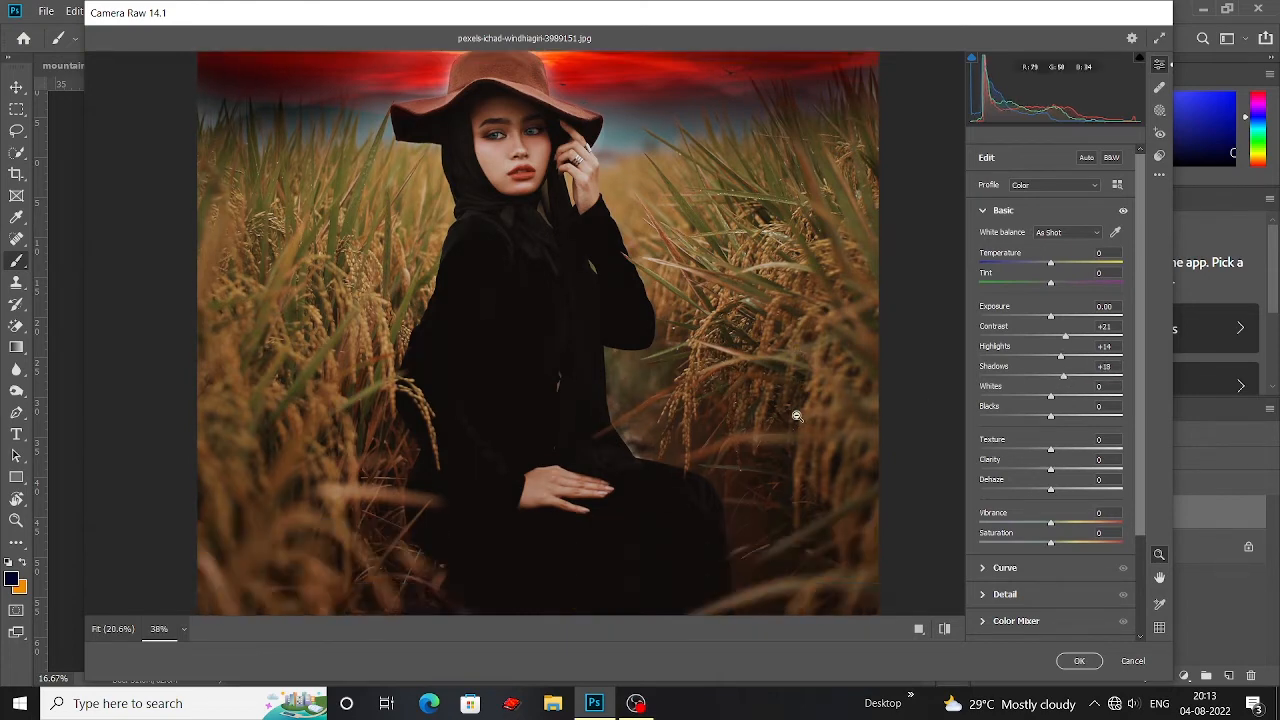
scroll(829, 405, "up", 2)
Set Whites to +14 and Blacks to +19 in the Basic adjustments, checking the portrait and sky
left_click_drag(1051, 398, 1064, 418)
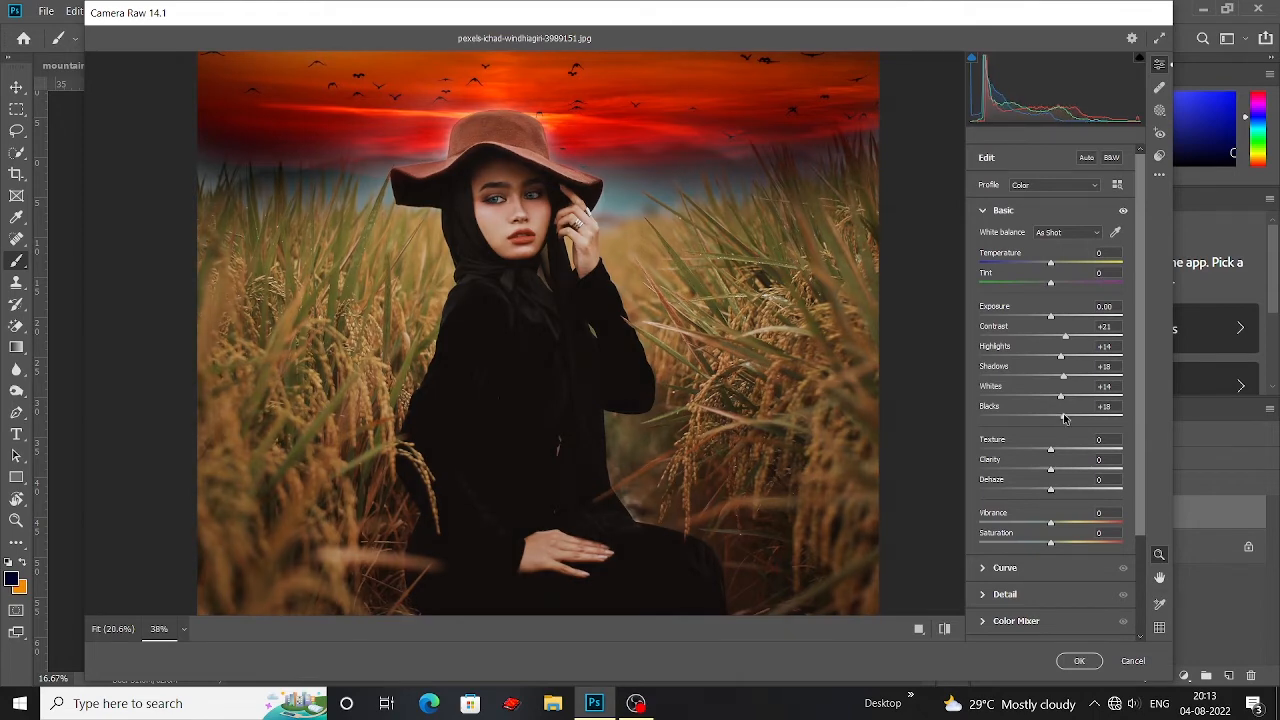
scroll(722, 360, "up", 3)
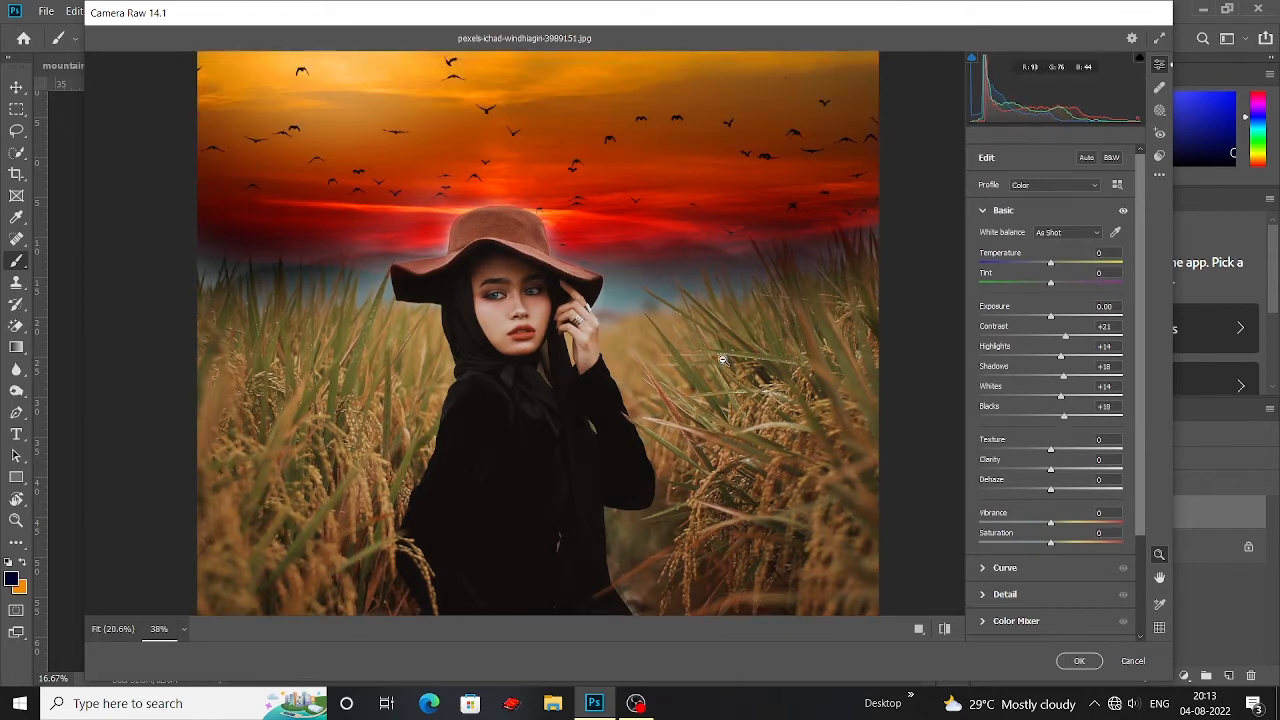
scroll(683, 384, "down", 4)
left_click_drag(681, 402, 731, 389)
scroll(624, 395, "up", 2)
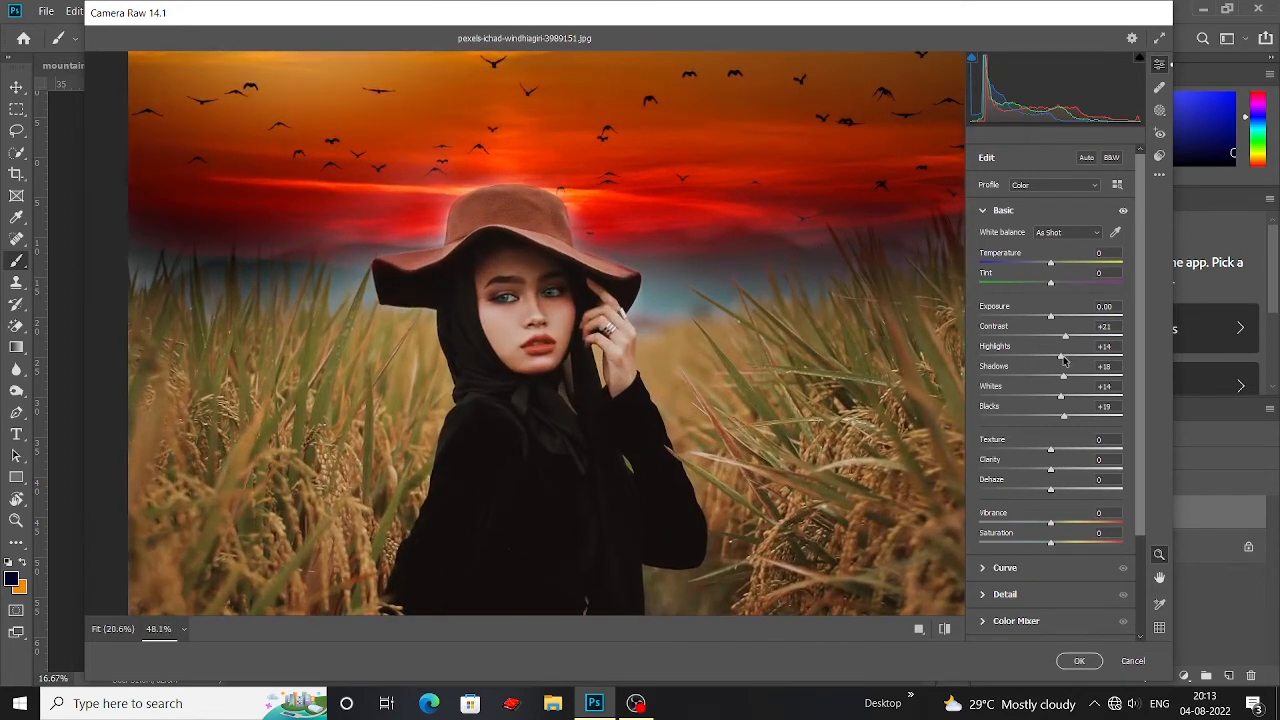
Raise Highlights to +22 and soften the image with Texture -30 and Clarity -29
scroll(882, 382, "down", 1)
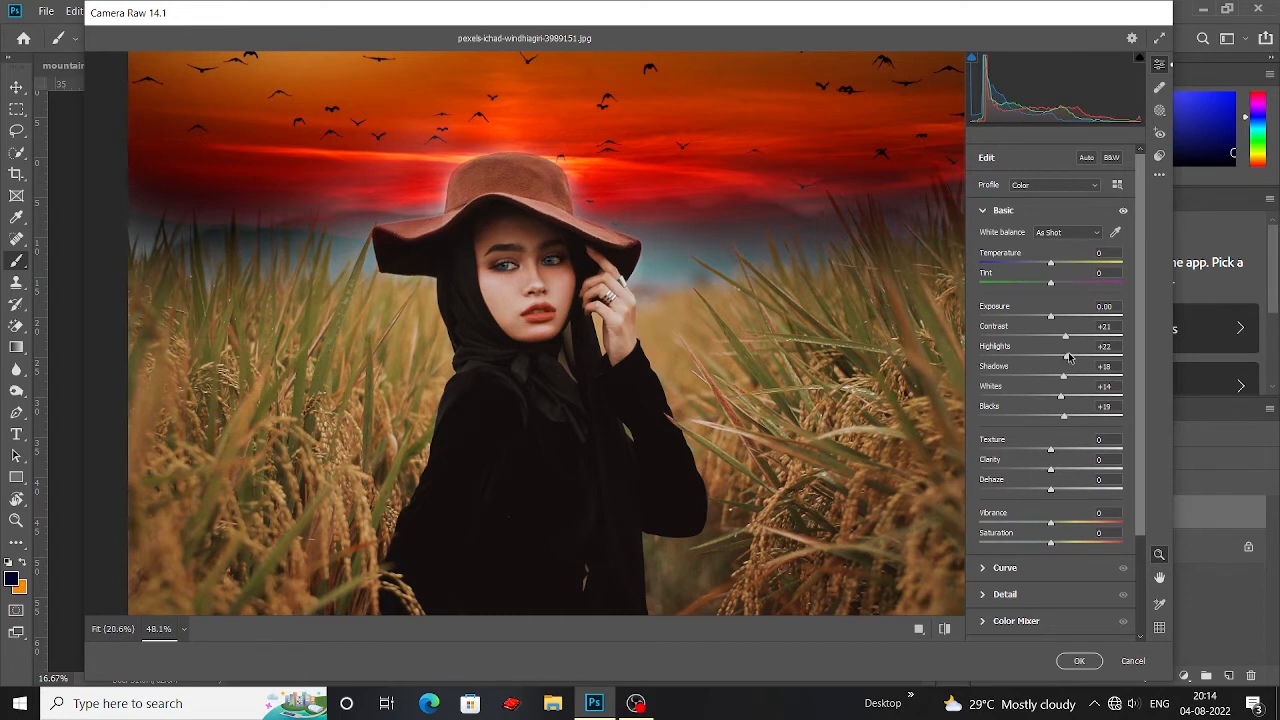
scroll(862, 398, "down", 2)
scroll(862, 398, "up", 2)
scroll(452, 305, "down", 2)
scroll(452, 305, "up", 1)
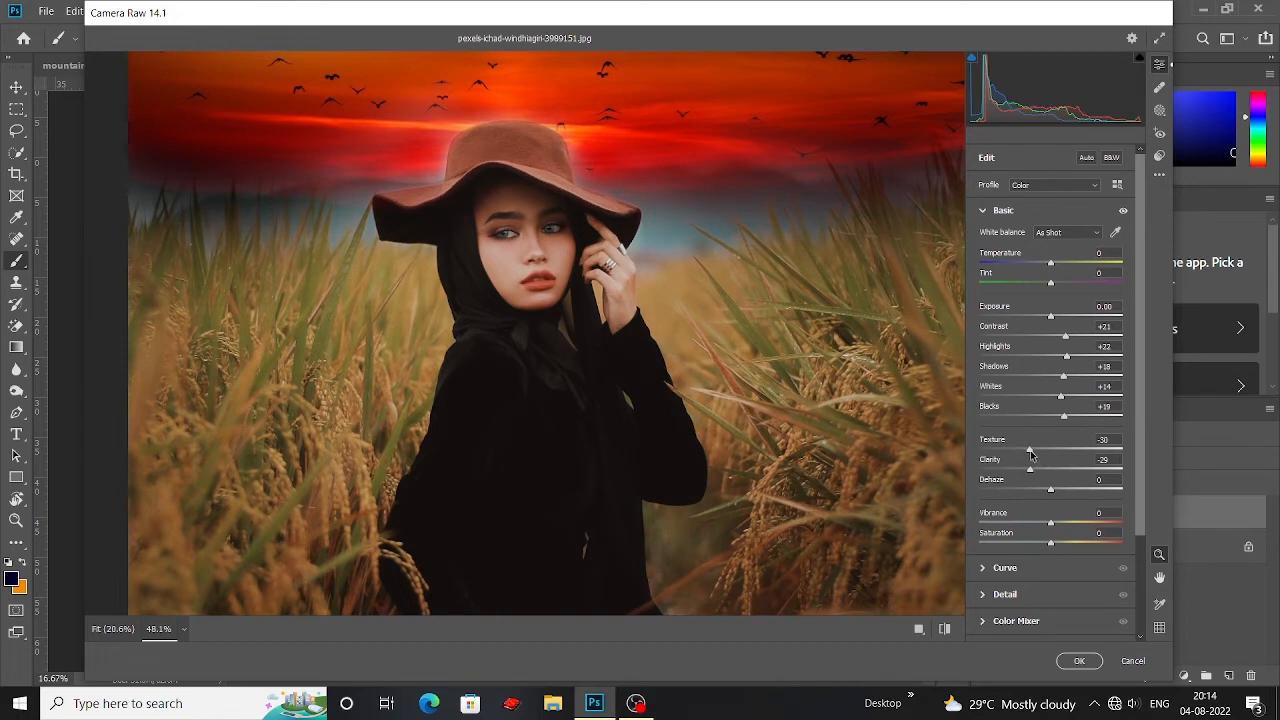
Set Texture to -38 and Dehaze to +29 in the Basic adjustments, checking the subject and sky
left_click_drag(1030, 453, 1071, 491)
scroll(626, 465, "up", 1)
scroll(621, 445, "down", 2)
scroll(621, 445, "down", 3)
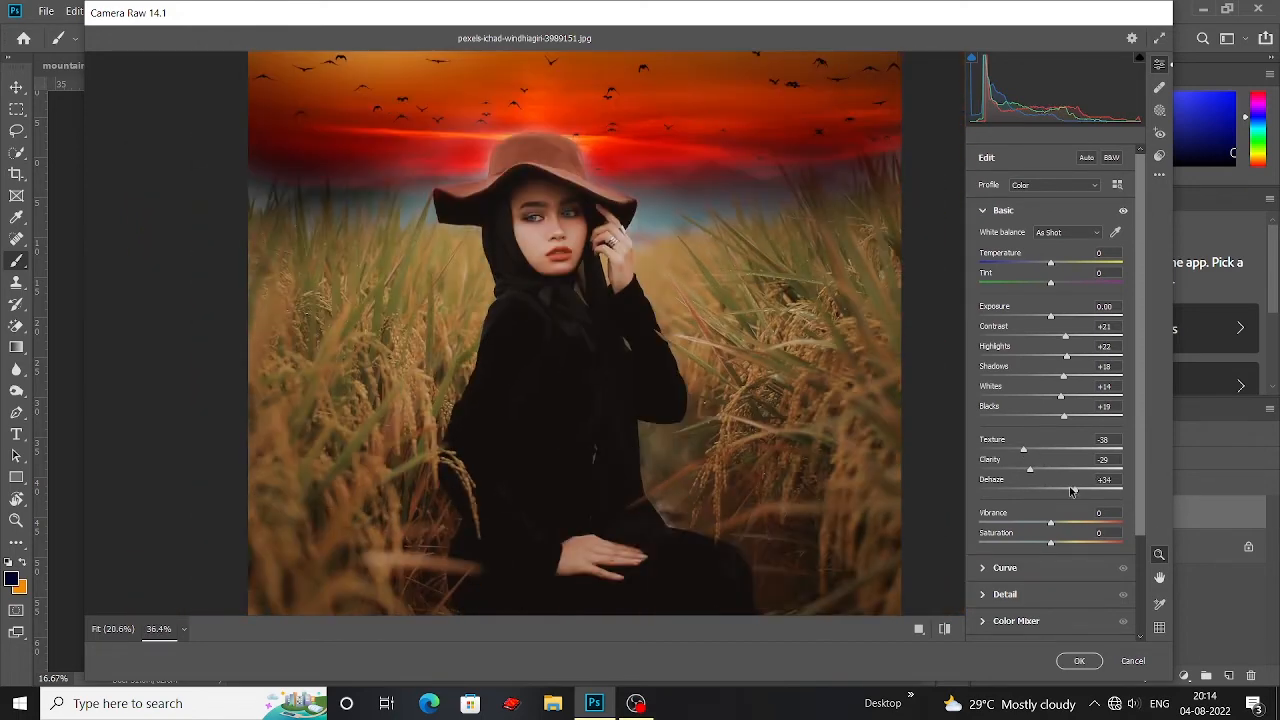
scroll(628, 411, "up", 1)
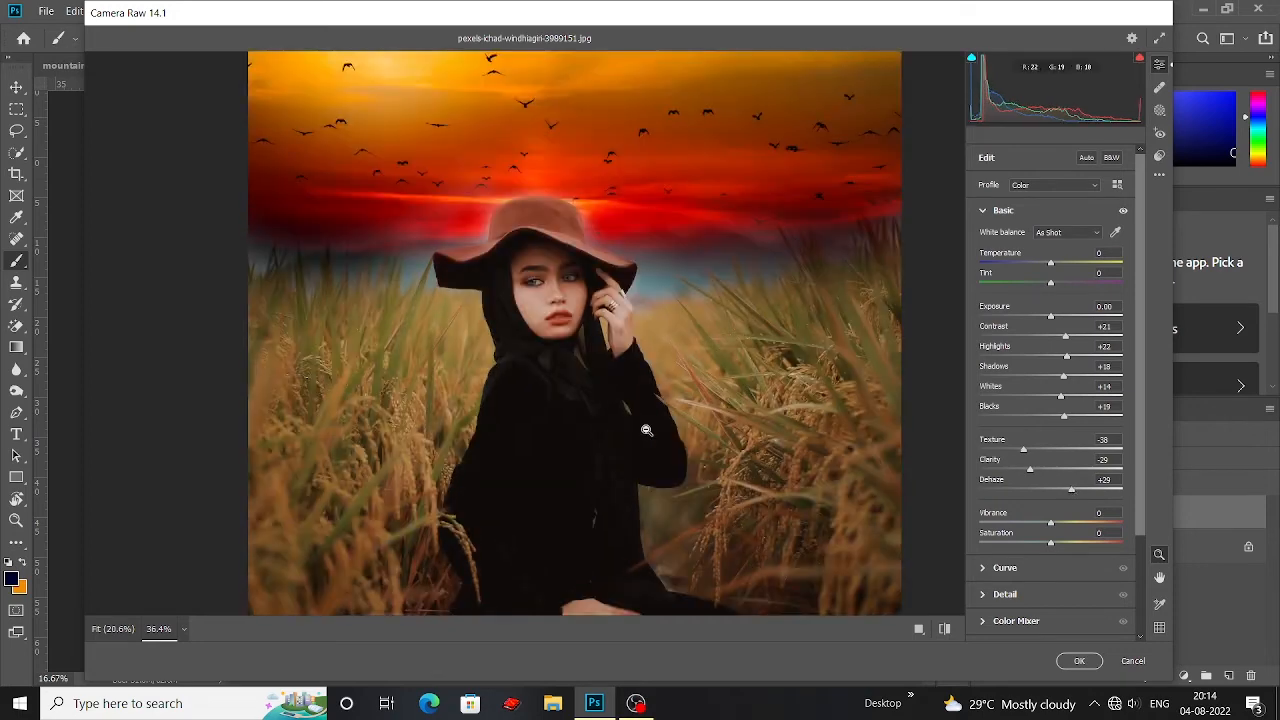
scroll(628, 411, "down", 2)
scroll(628, 411, "down", 3)
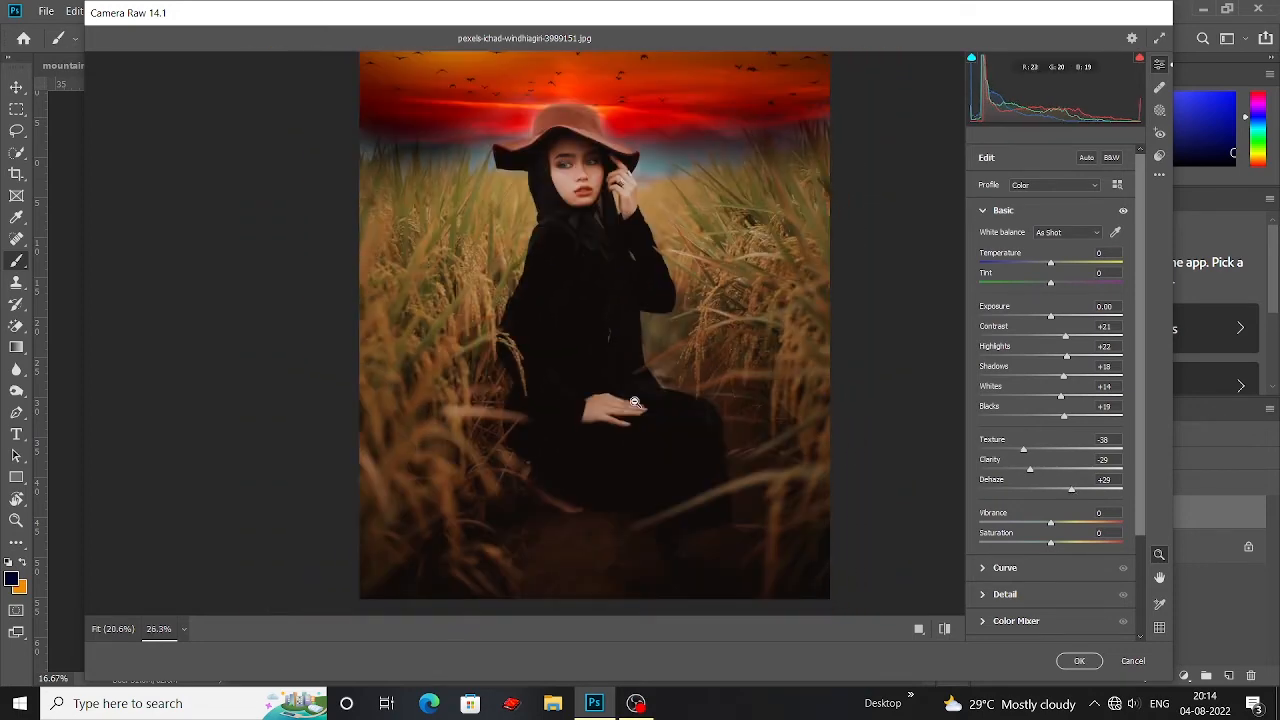
scroll(635, 402, "up", 1)
scroll(596, 340, "up", 3)
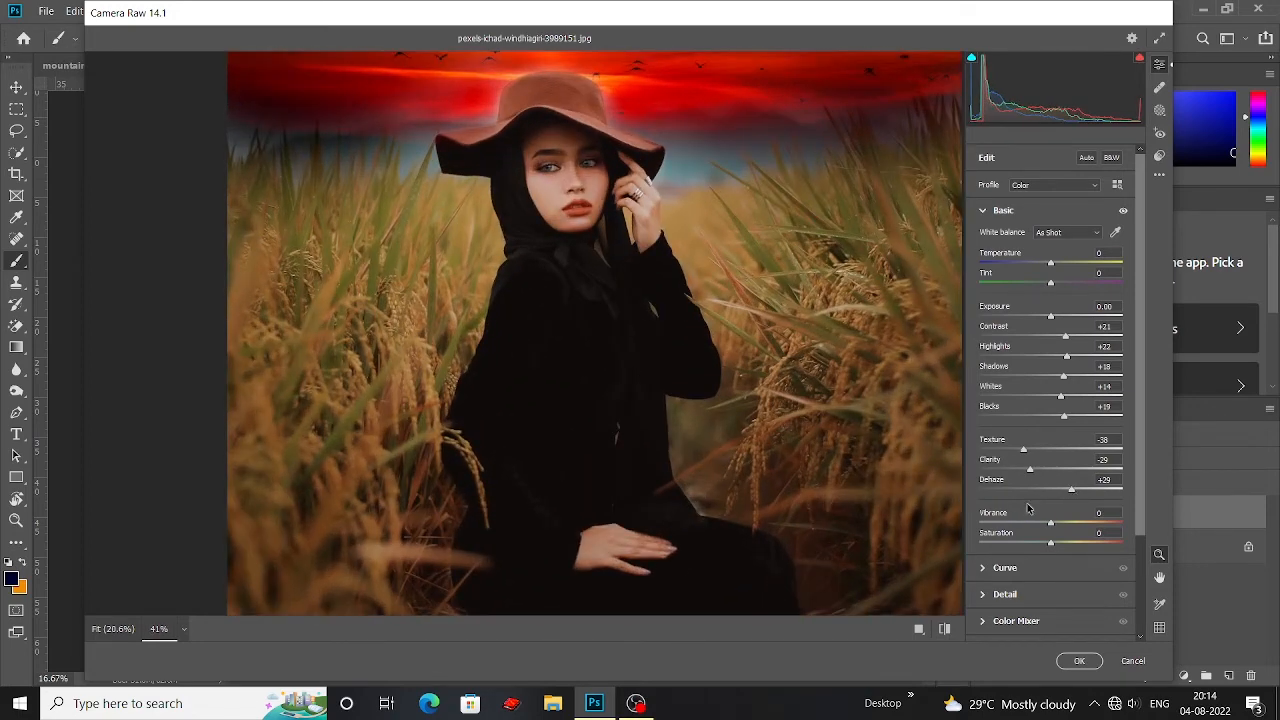
Smooth the image in the Detail adjustments with Noise Reduction 25 and Color Noise Reduction 29
scroll(1027, 510, "down", 3)
left_click(983, 474)
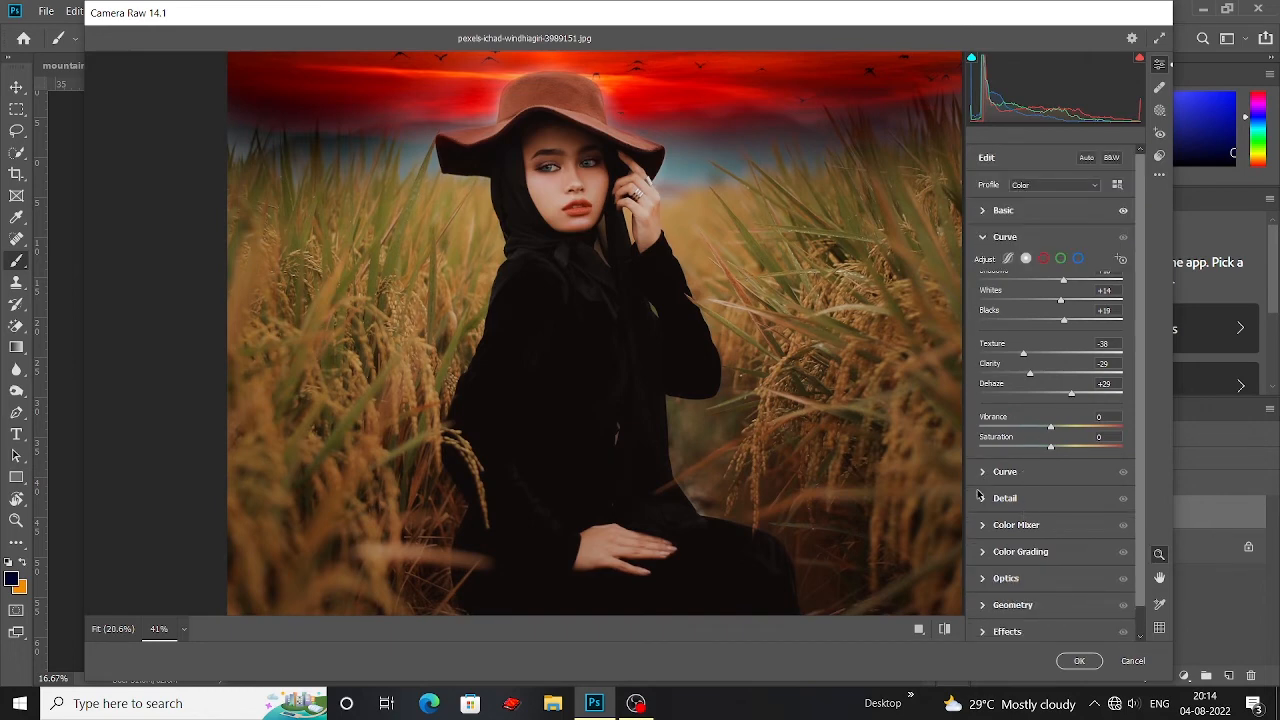
left_click(982, 497)
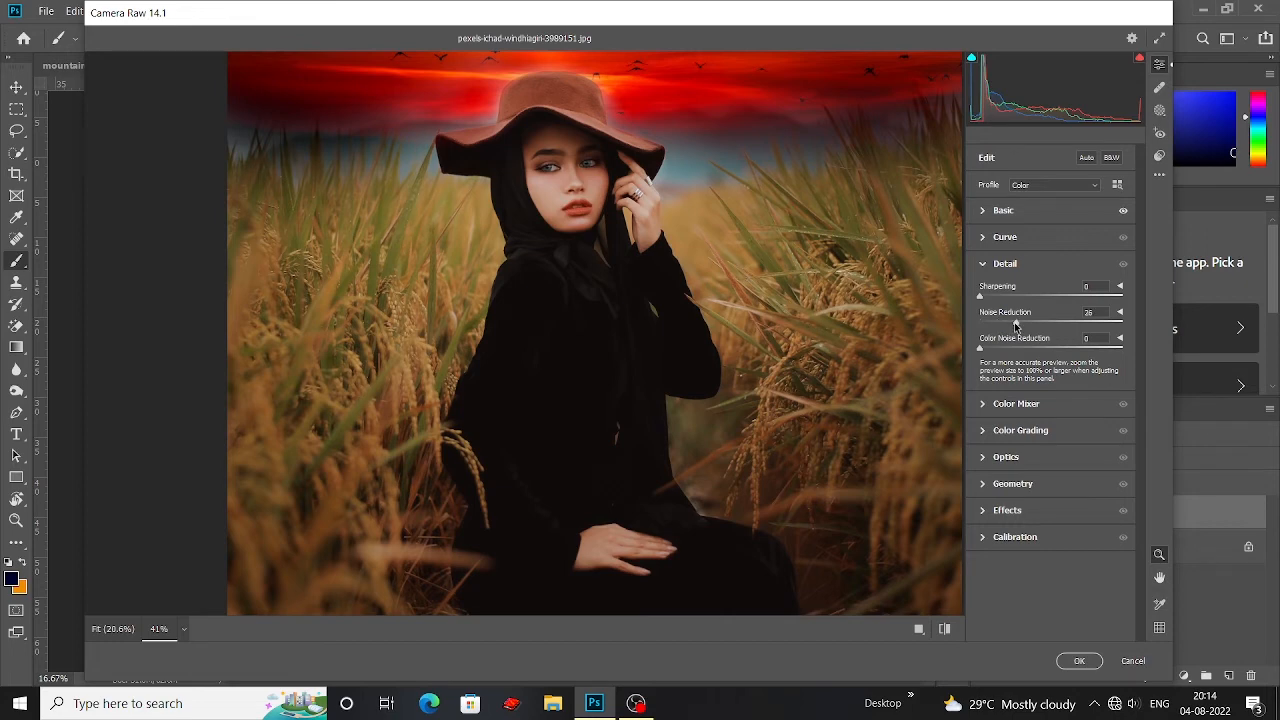
left_click(1019, 347)
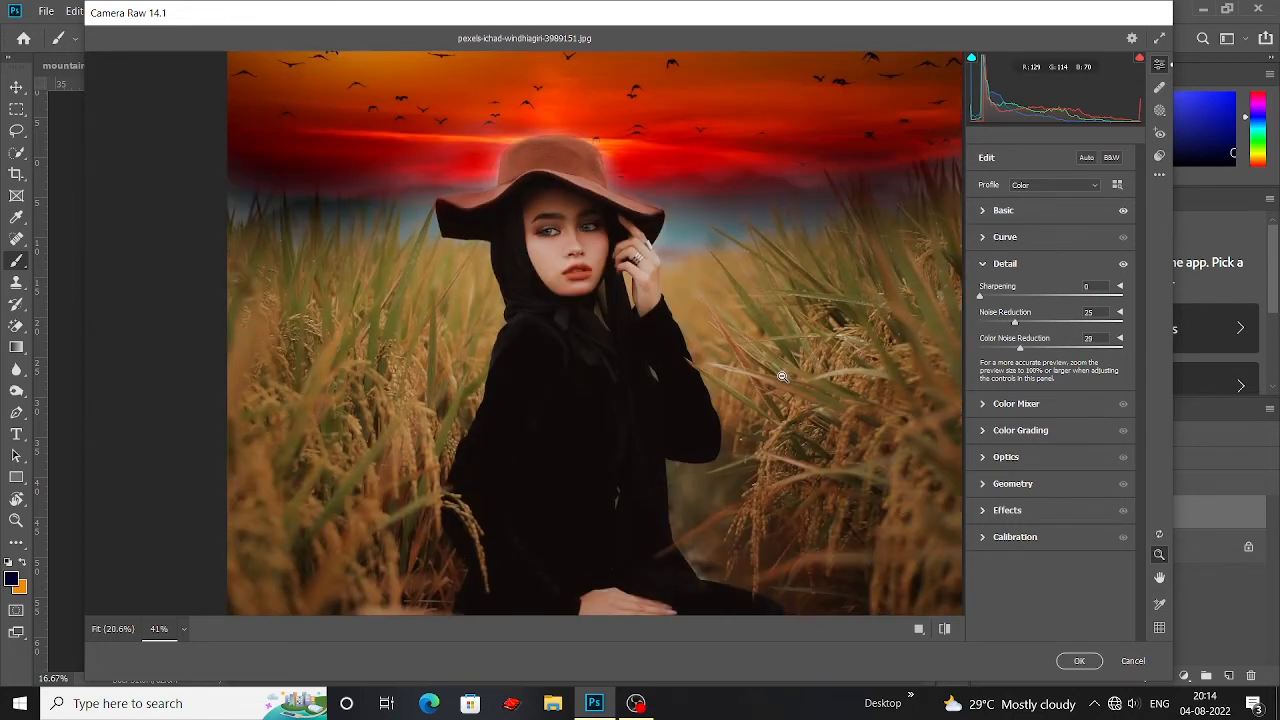
scroll(782, 376, "down", 3)
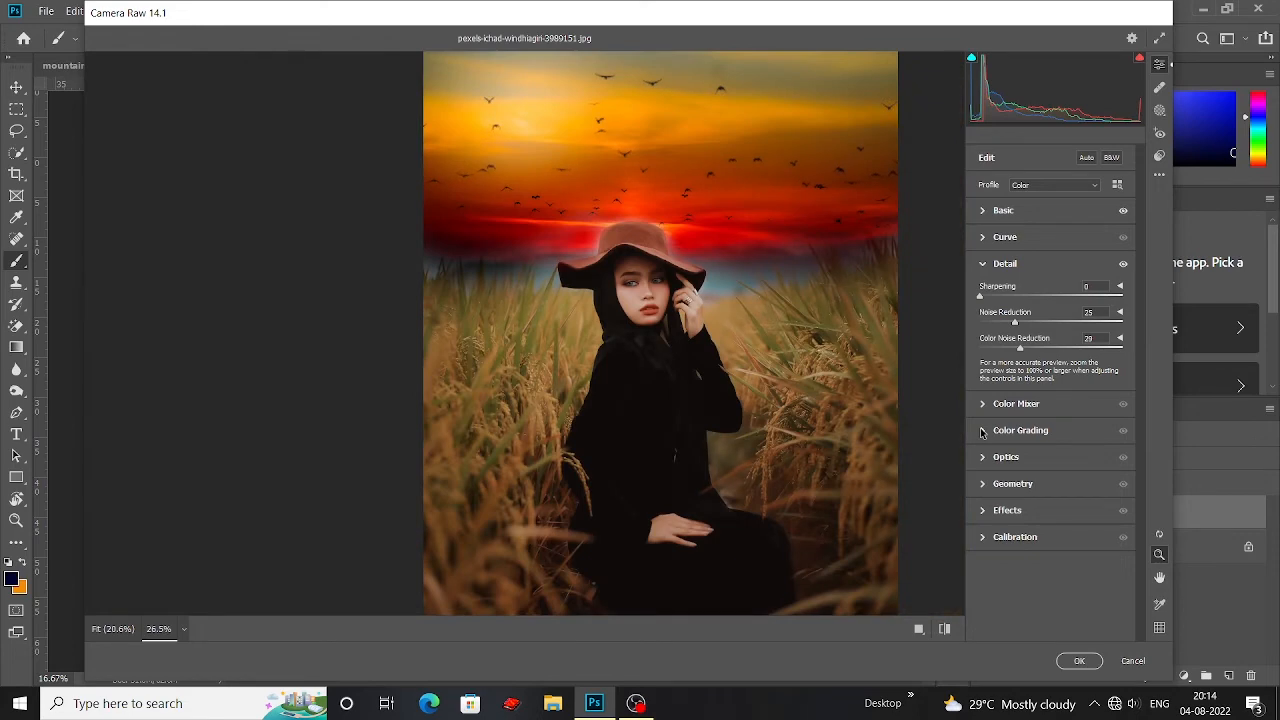
Raise the Color Mixer HSL saturation to Reds +36, Oranges +51, Yellows +66 and Greens +71
left_click(984, 404)
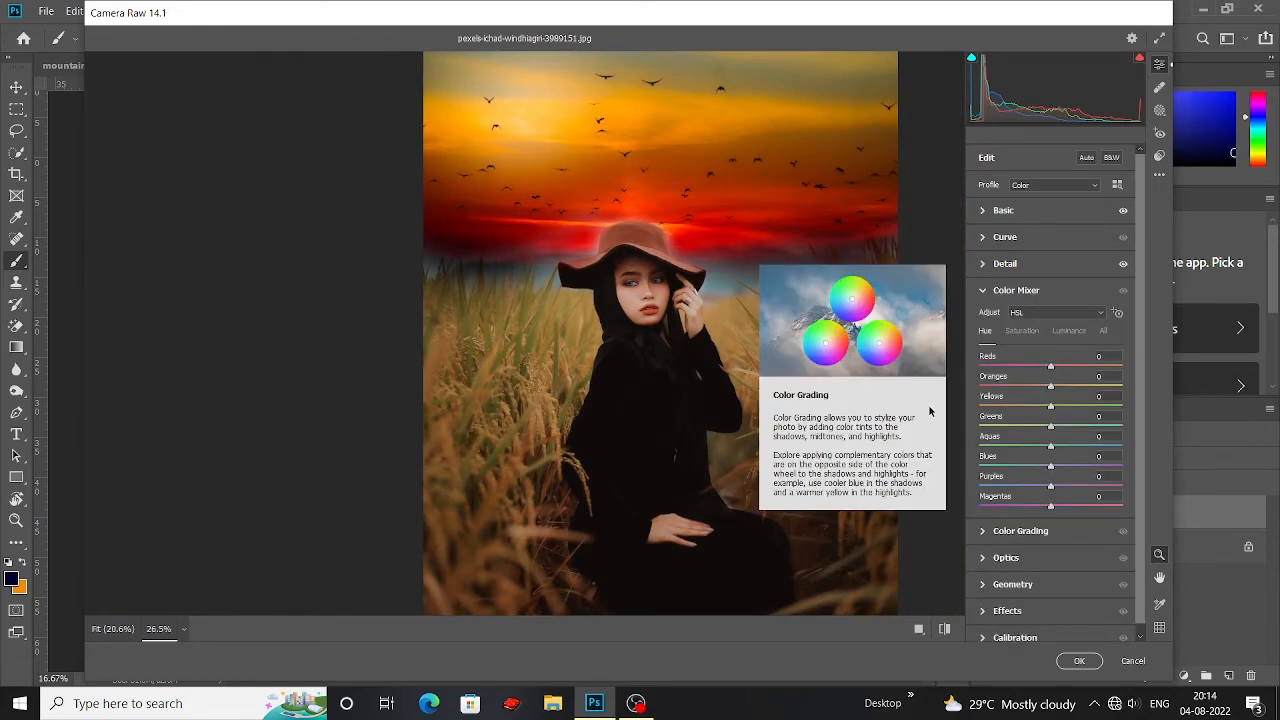
scroll(688, 383, "up", 3)
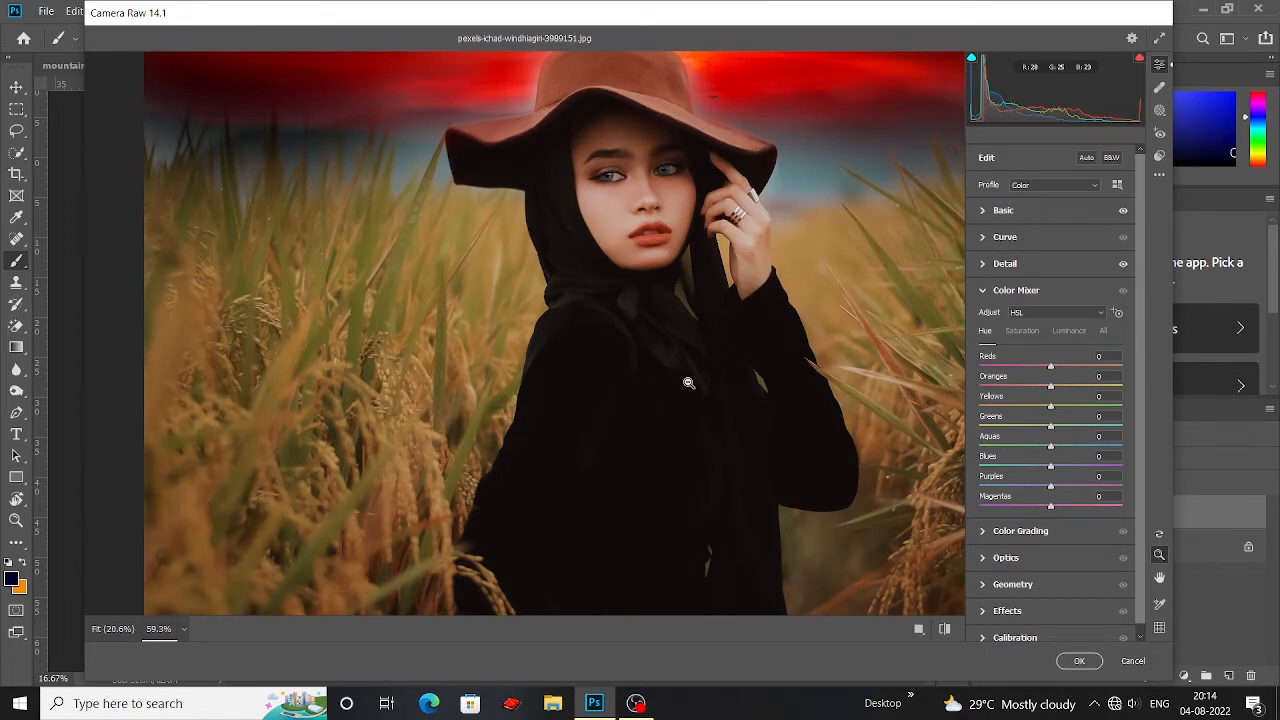
scroll(688, 383, "down", 3)
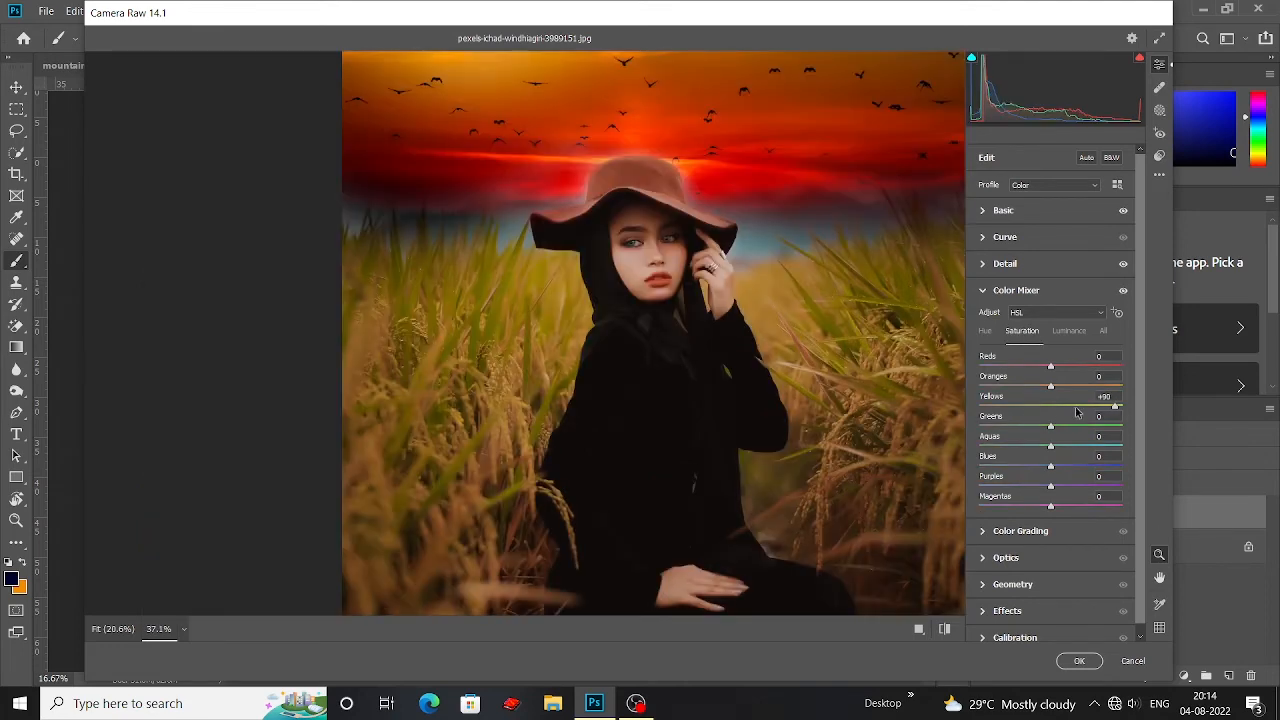
left_click_drag(1115, 408, 1098, 408)
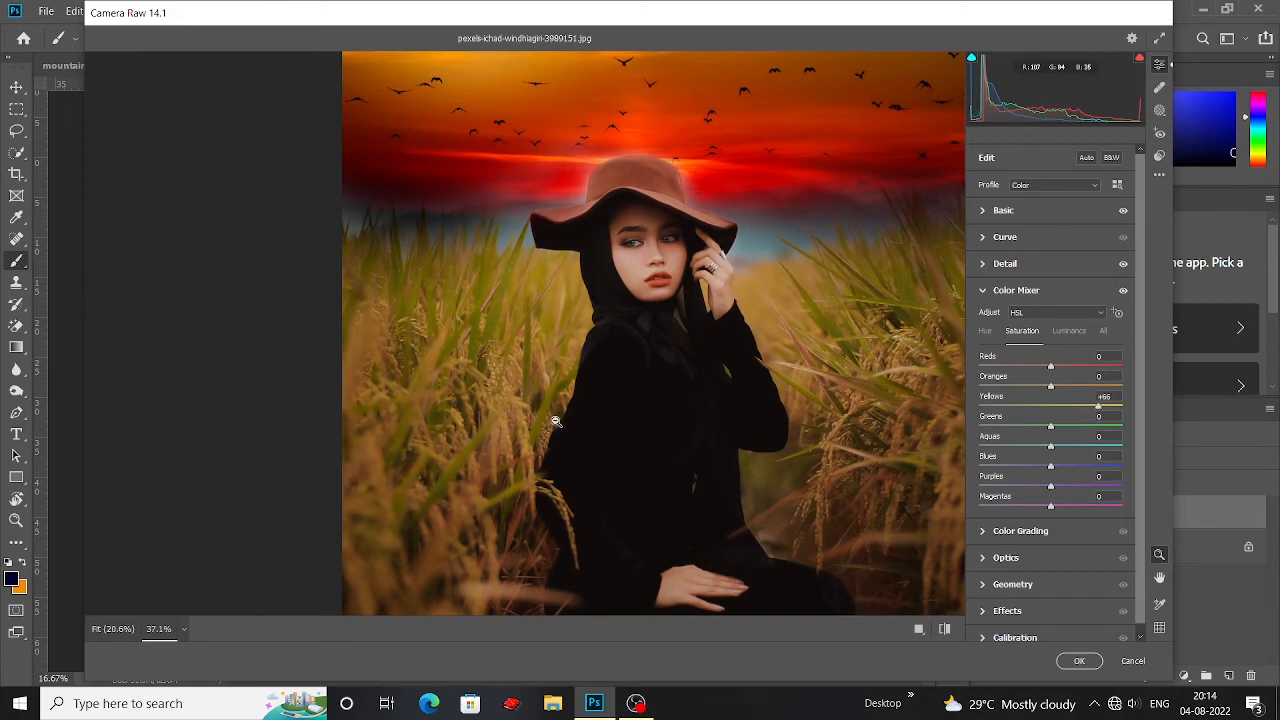
left_click_drag(1051, 389, 1089, 390)
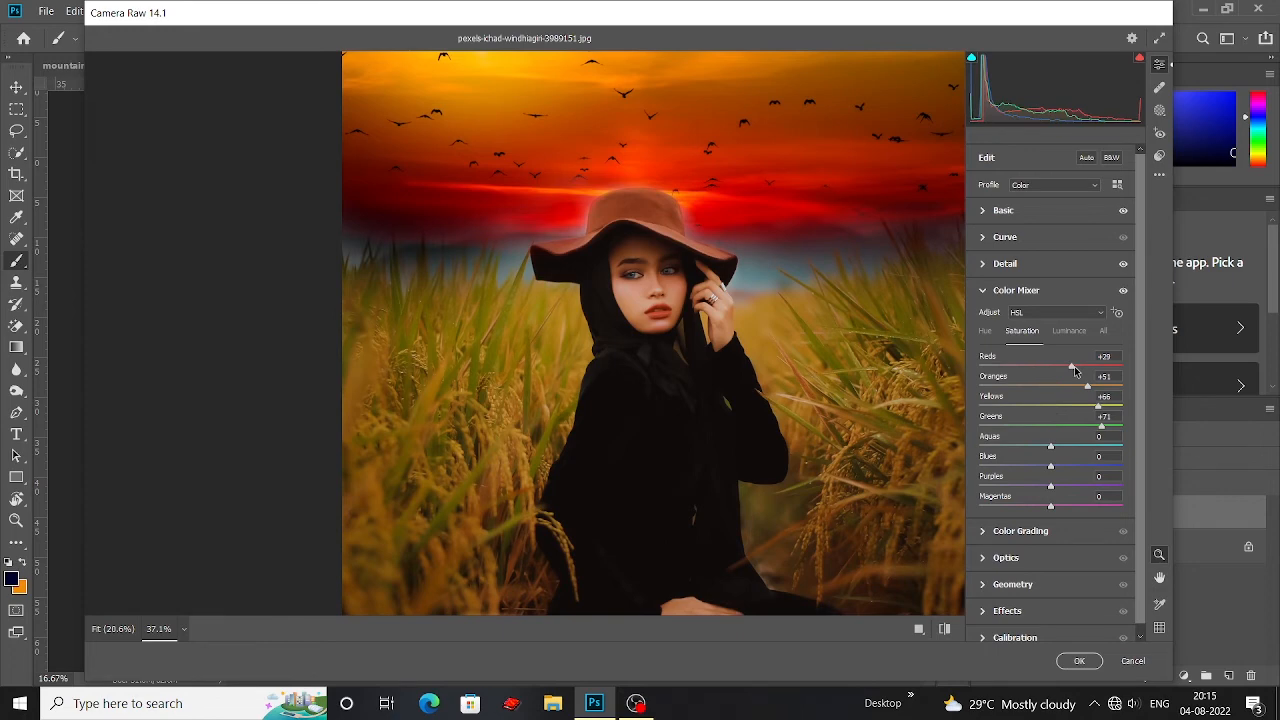
left_click_drag(1075, 371, 1080, 372)
scroll(773, 338, "down", 2)
scroll(790, 360, "up", 2)
scroll(814, 391, "down", 3)
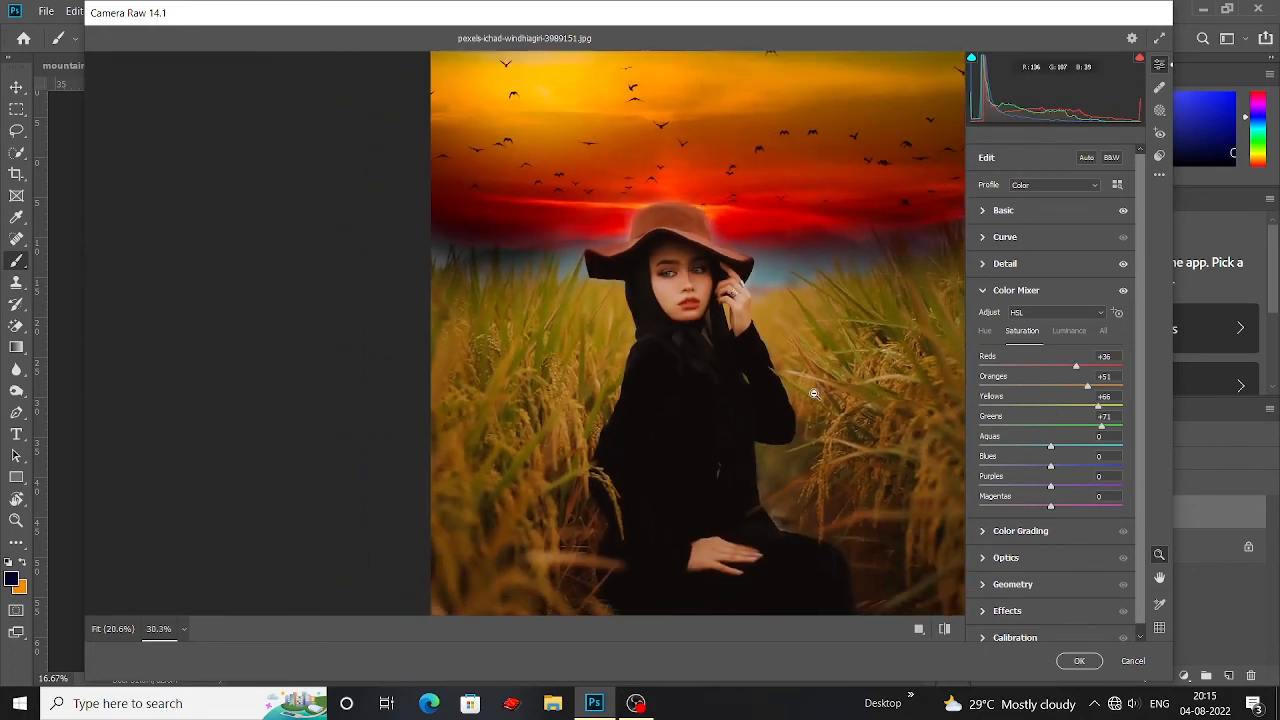
Tone down the Color Mixer saturation to Reds +26, Oranges +42, Yellows +46 and Greens +43
scroll(848, 412, "down", 1)
scroll(850, 413, "up", 1)
scroll(835, 414, "down", 1)
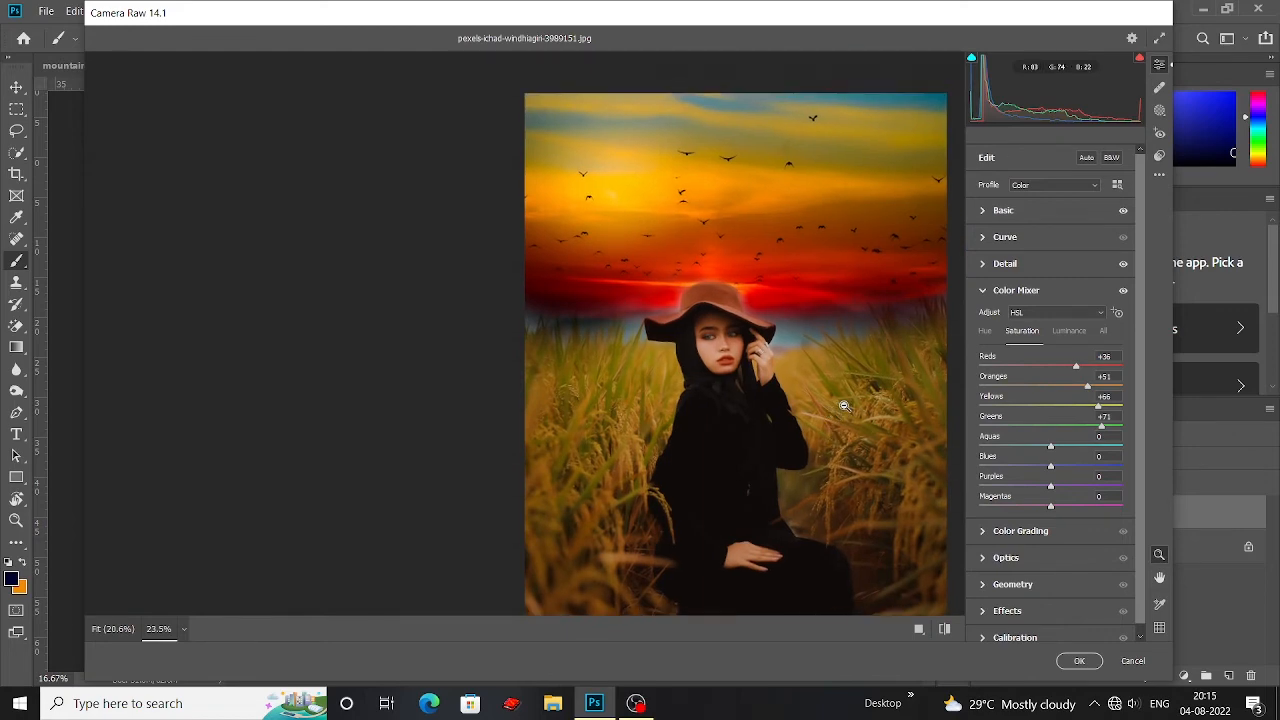
left_click_drag(1077, 367, 1082, 426)
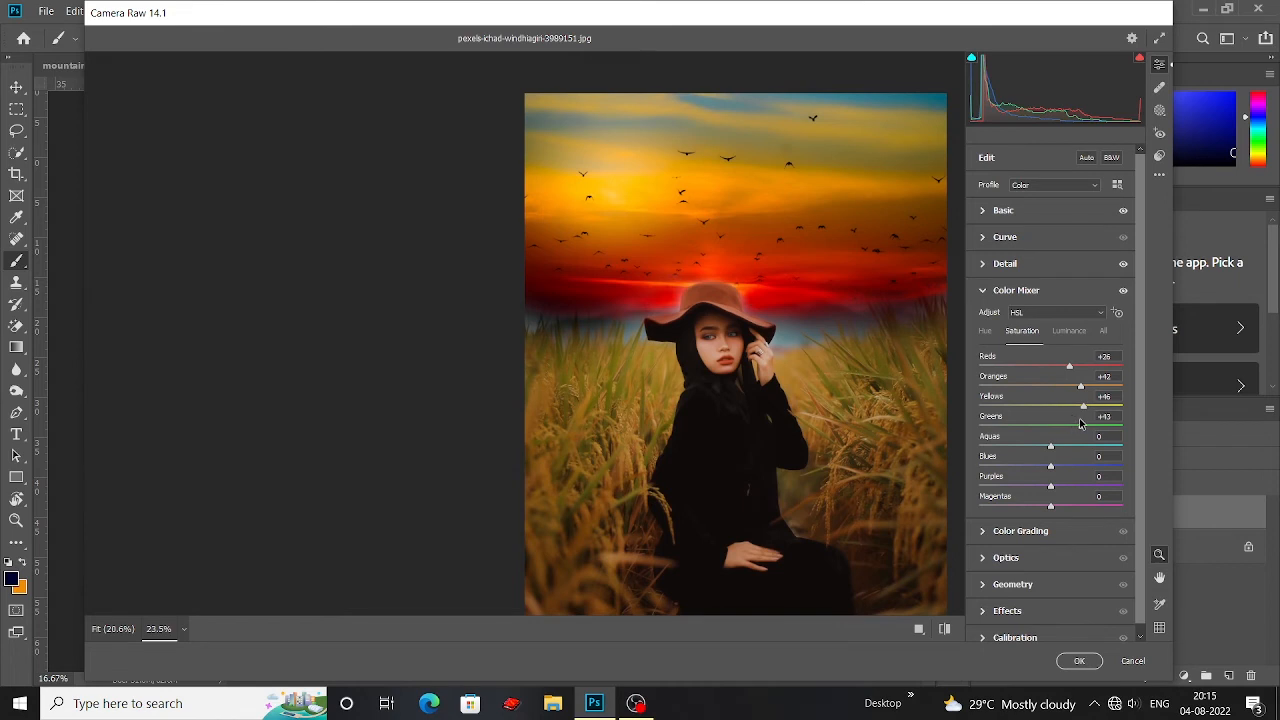
Ease the Basic softening and haze settings to Texture -20, Clarity -17 and Dehaze +19
left_click(984, 212)
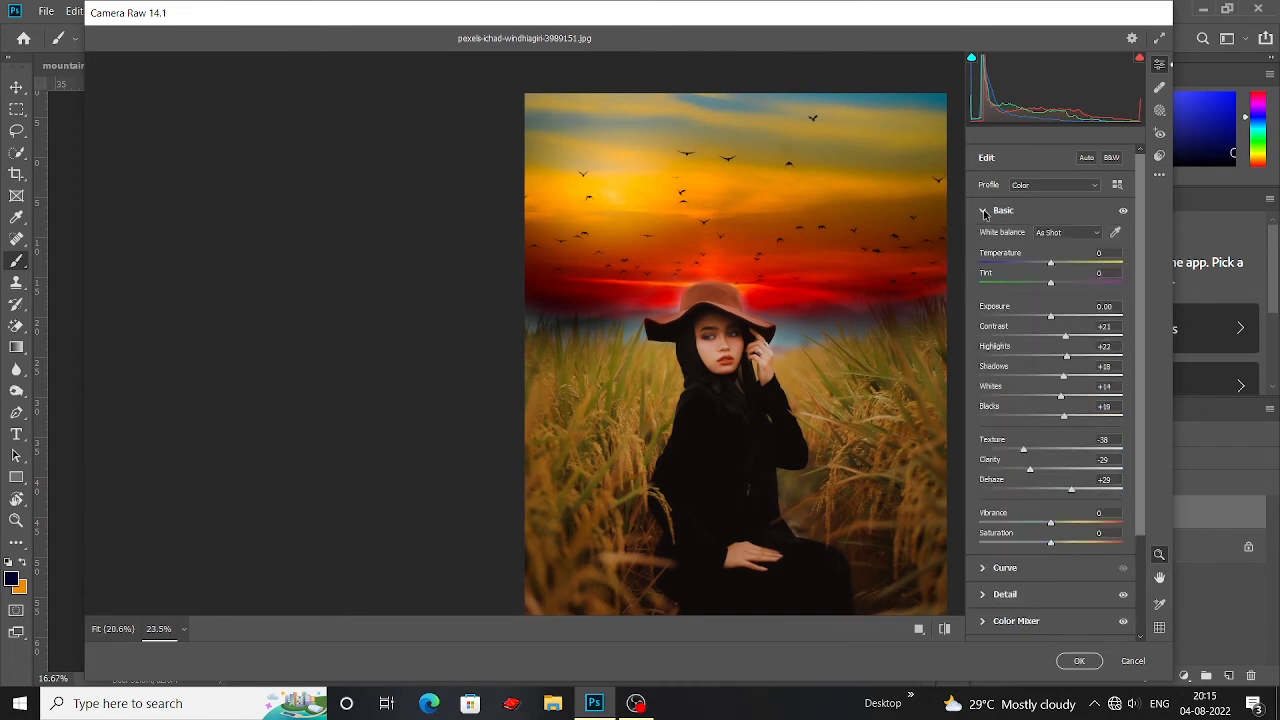
left_click_drag(1028, 455, 1065, 491)
scroll(840, 398, "down", 3)
scroll(840, 399, "up", 2)
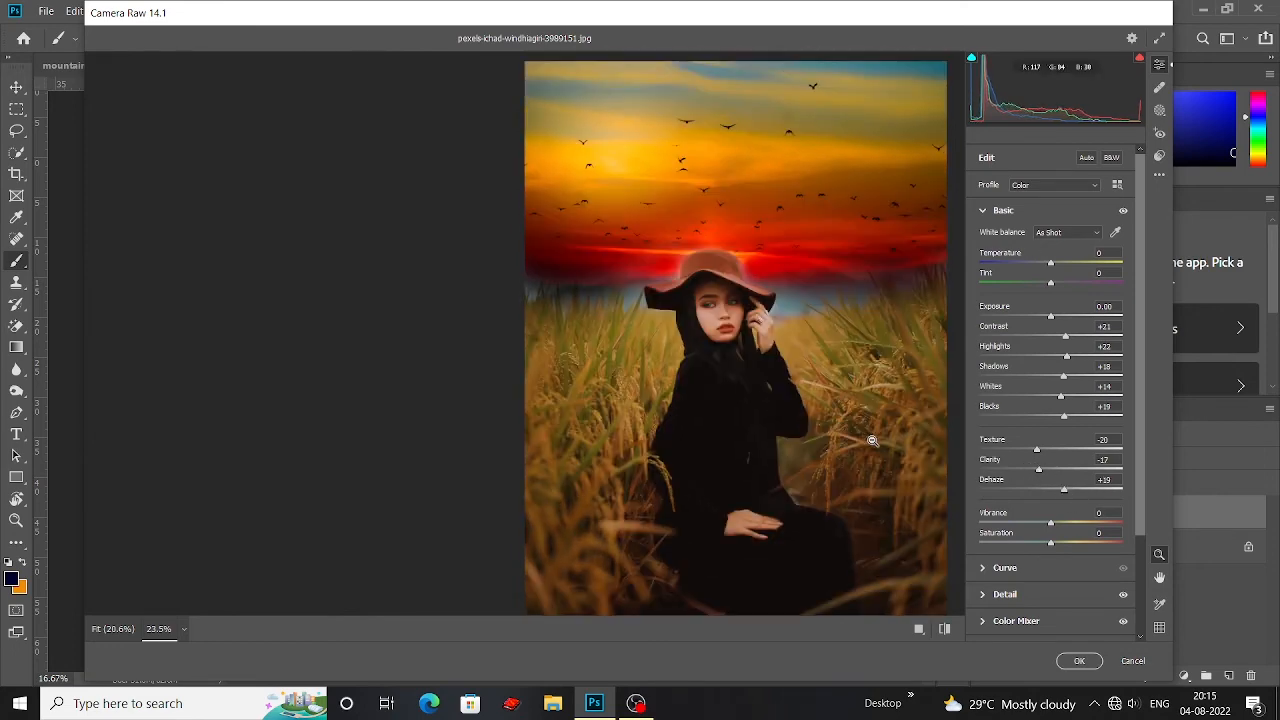
scroll(872, 441, "down", 2)
scroll(818, 406, "down", 5)
scroll(660, 298, "up", 2)
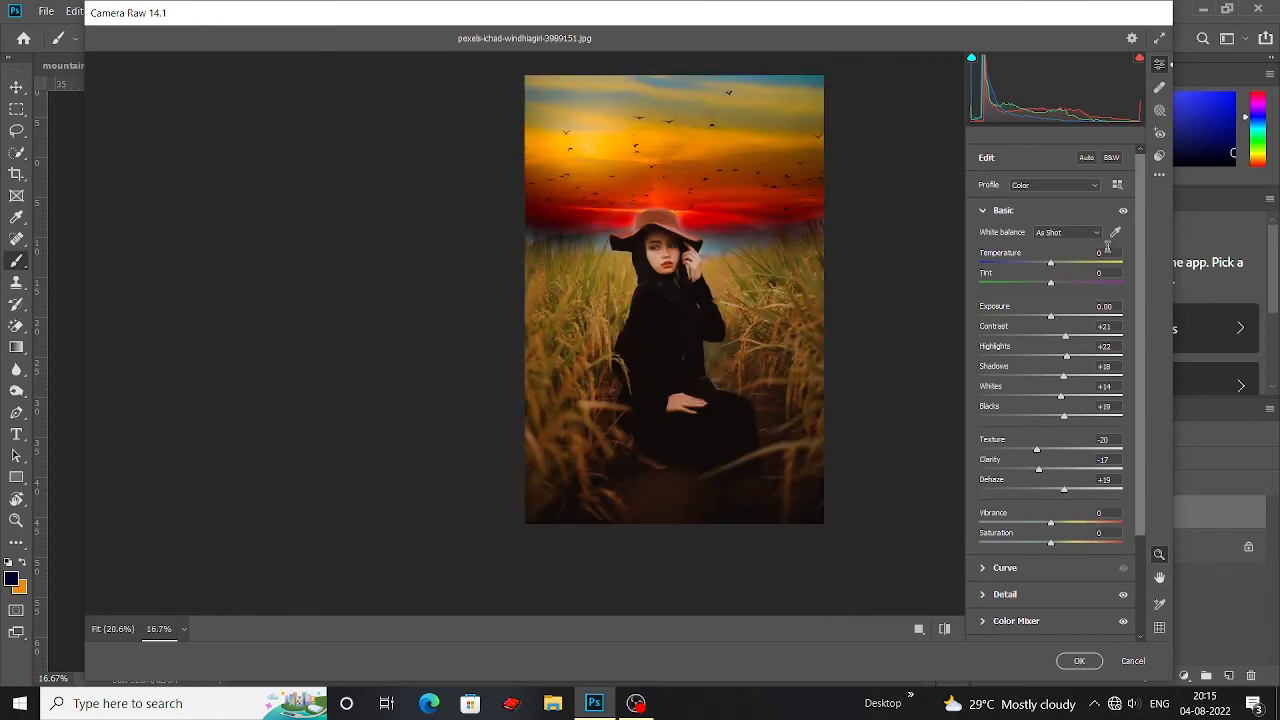
Cool the white balance Temperature to -15, readjust it slightly, and apply the Camera Raw grading to Background copy
left_click_drag(1050, 243, 1045, 243)
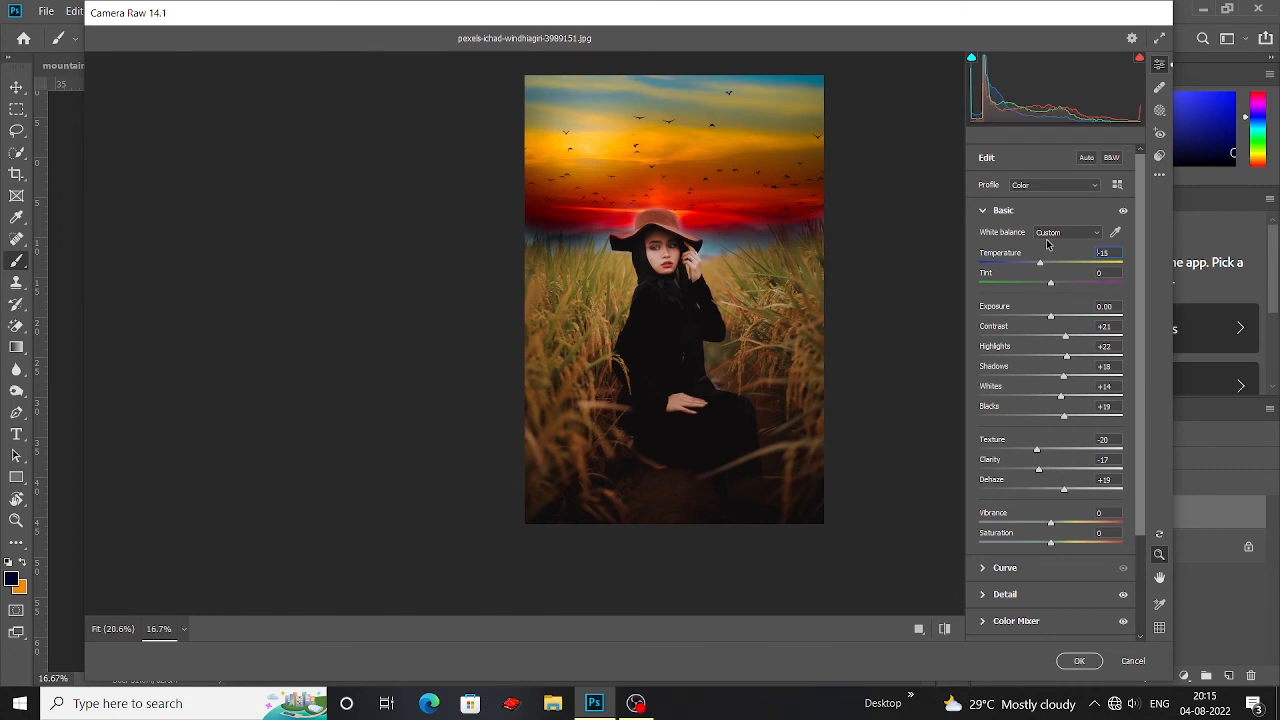
left_click_drag(1047, 243, 1055, 243)
left_click(1079, 660)
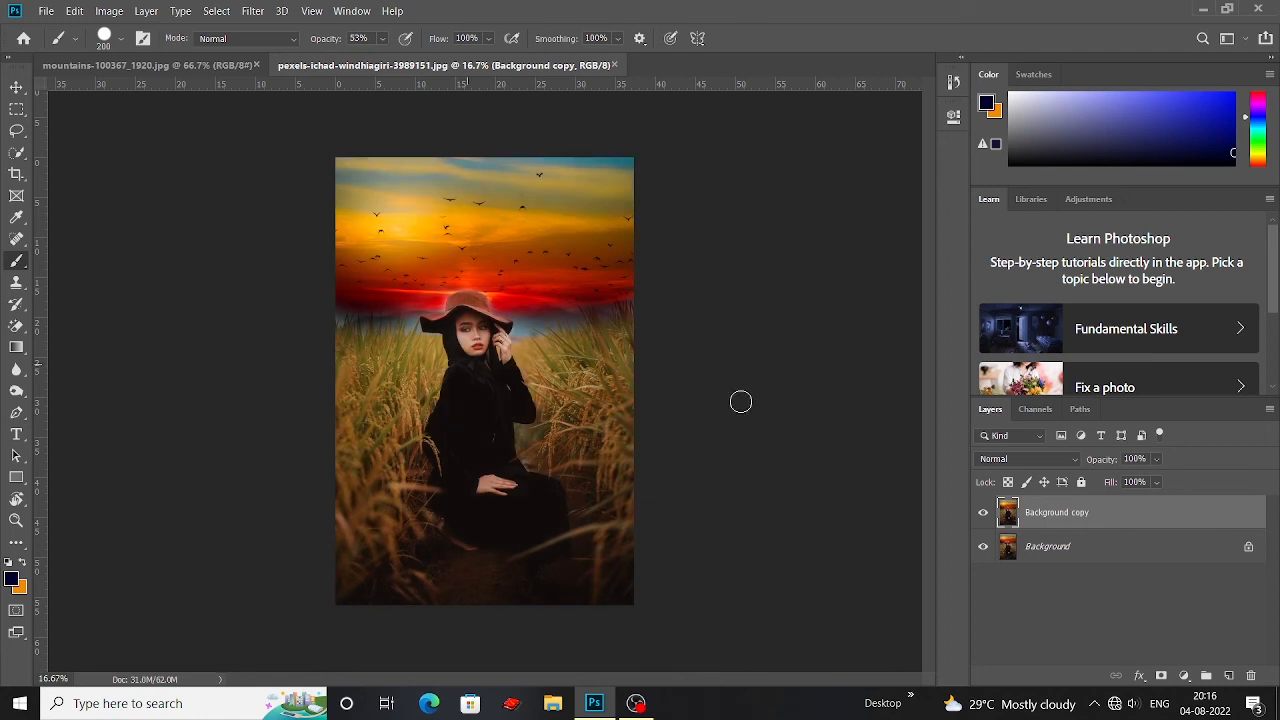
Compare the image before and after grading by hiding and showing the Background copy layer
left_click(984, 514)
left_click(984, 514)
left_click(984, 514)
left_click(984, 514)
Preview the graded portrait in full screen mode, fitted to the screen, and leave full screen
left_click(16, 90)
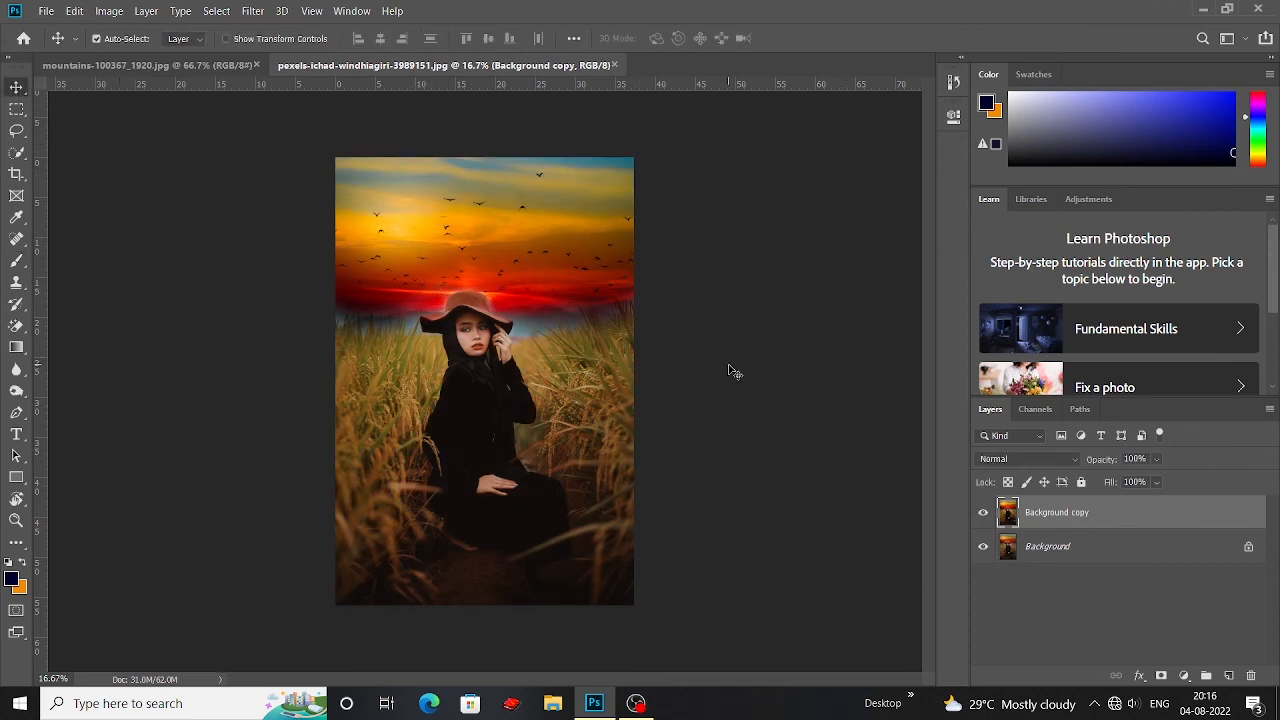
key("f")
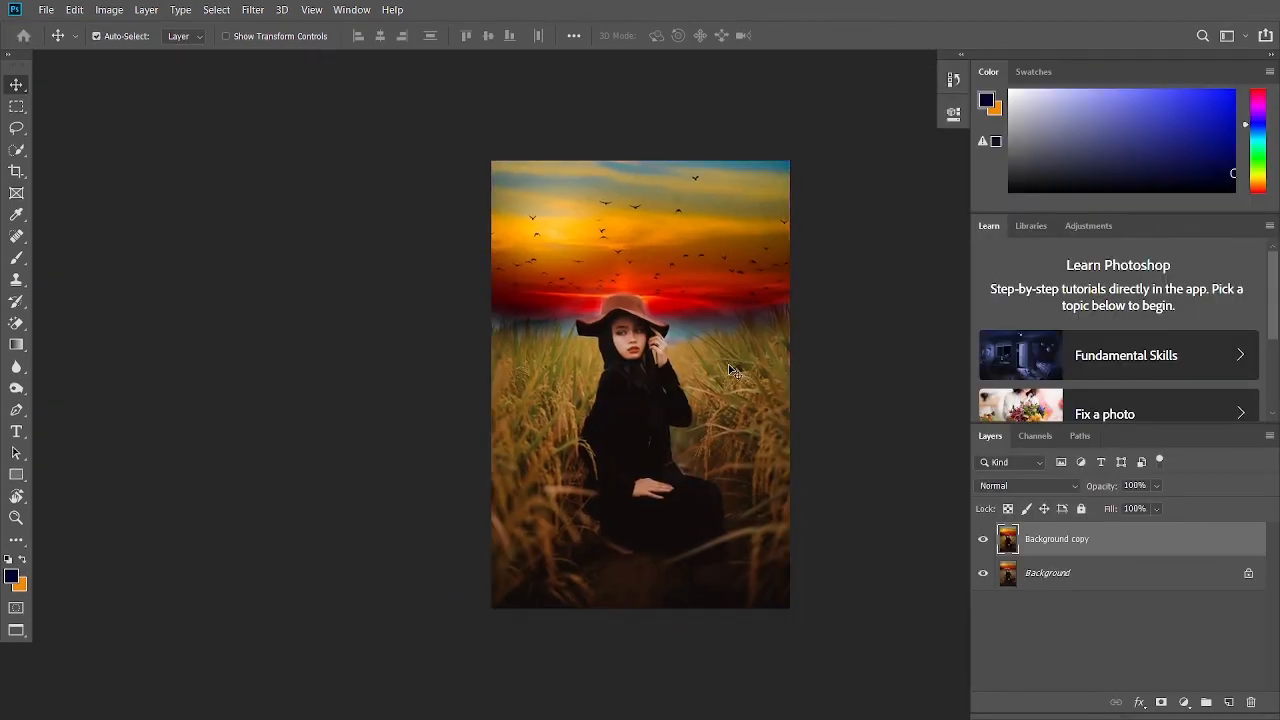
key("f")
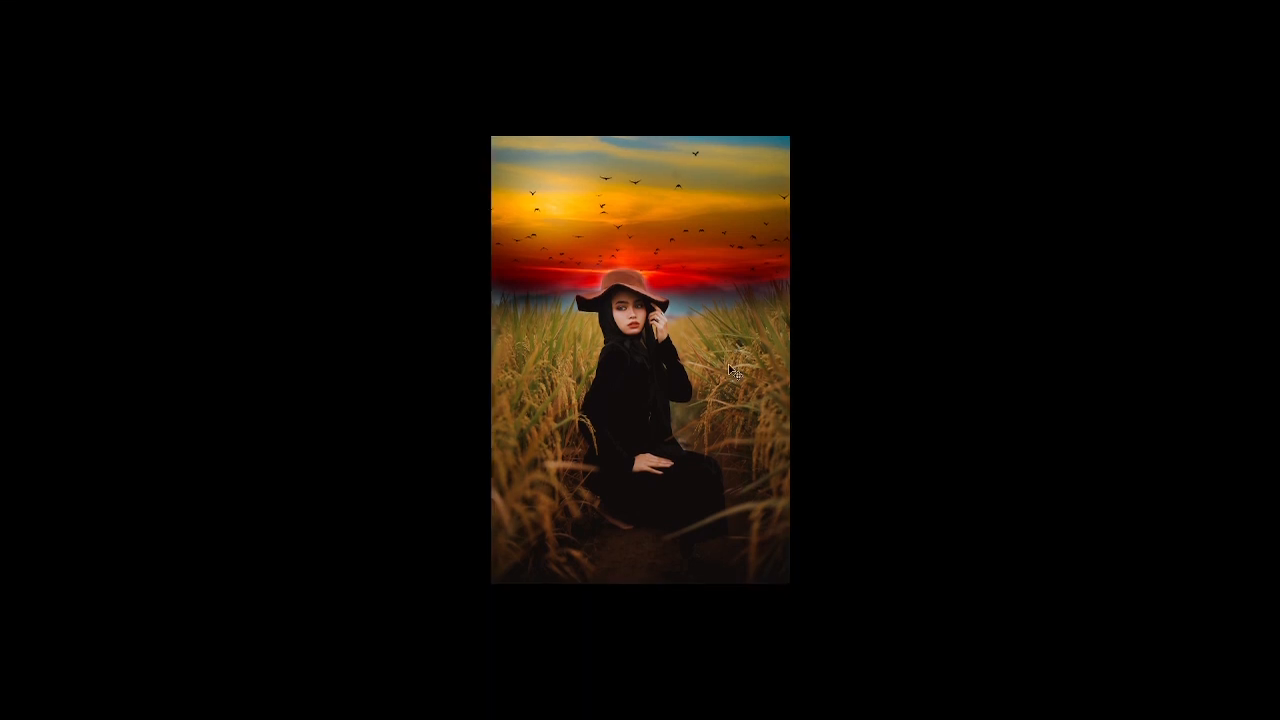
key("ctrl+0")
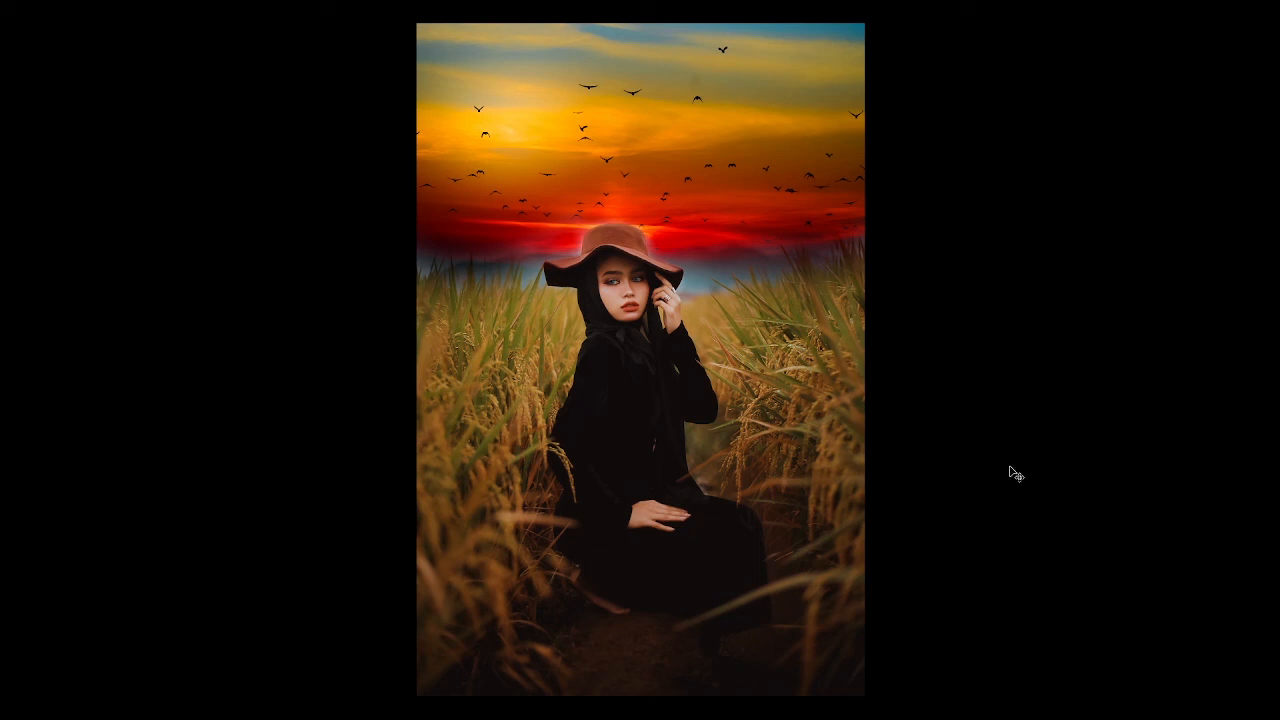
key("f")
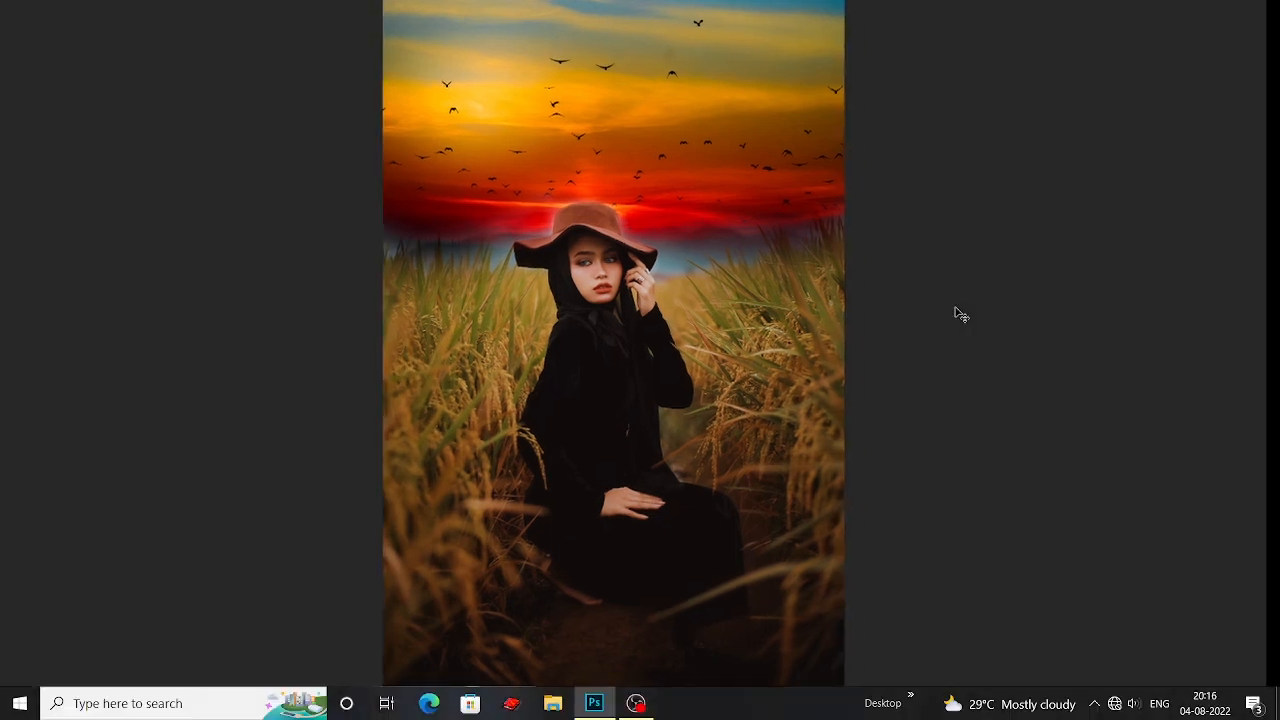